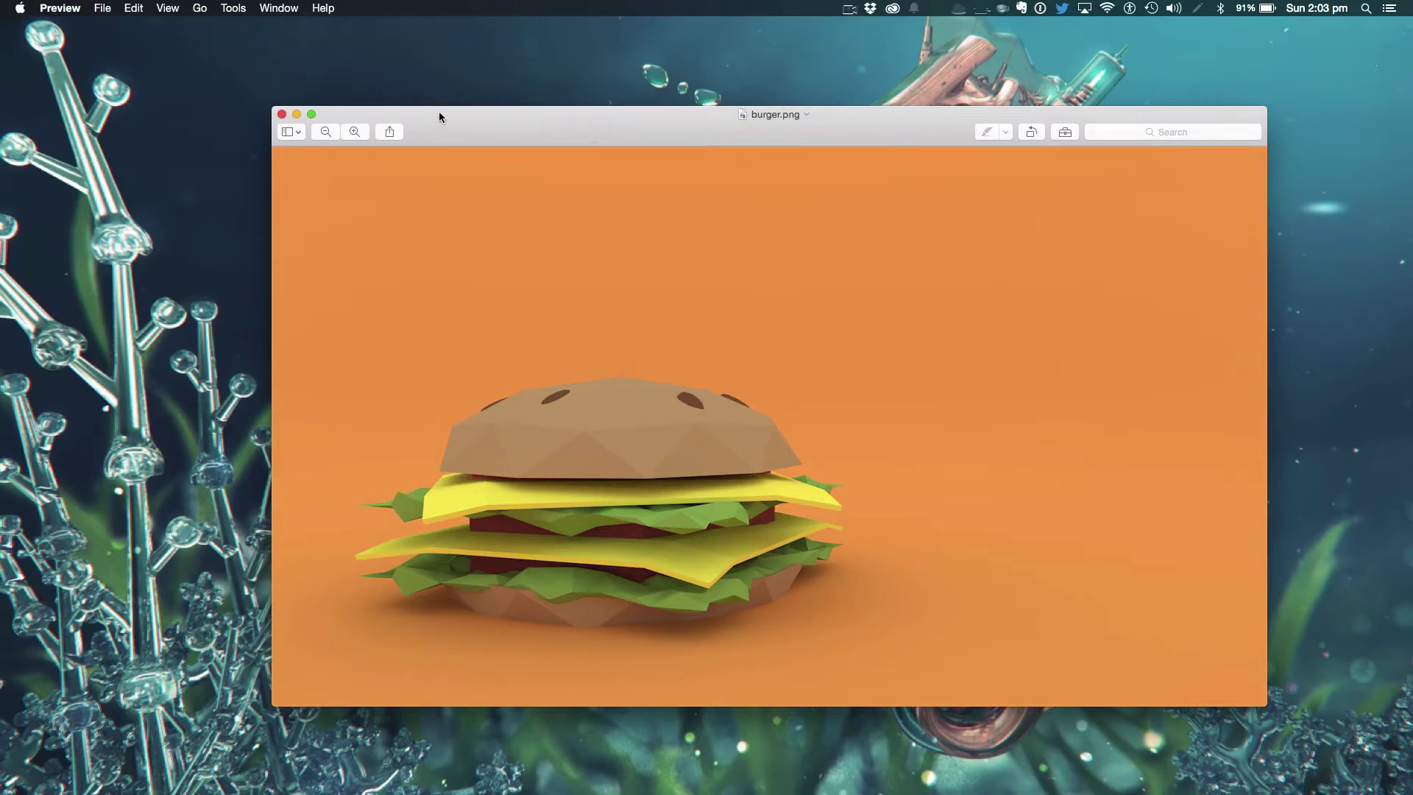
# Minimize the burger reference image, enlarge the Blender window to full screen, and dismiss the splash screen.
pyautogui.click(296, 115)
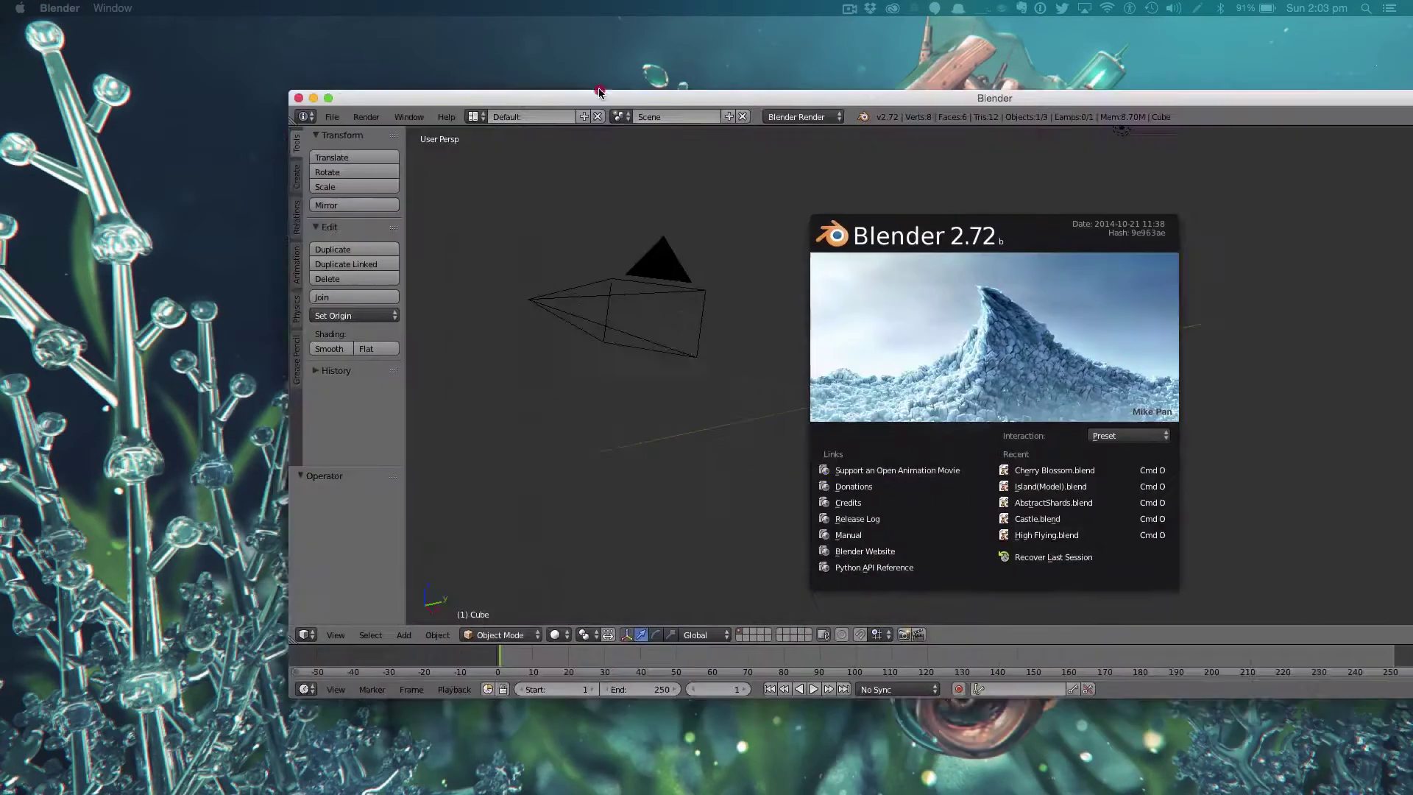
pyautogui.click(469, 31)
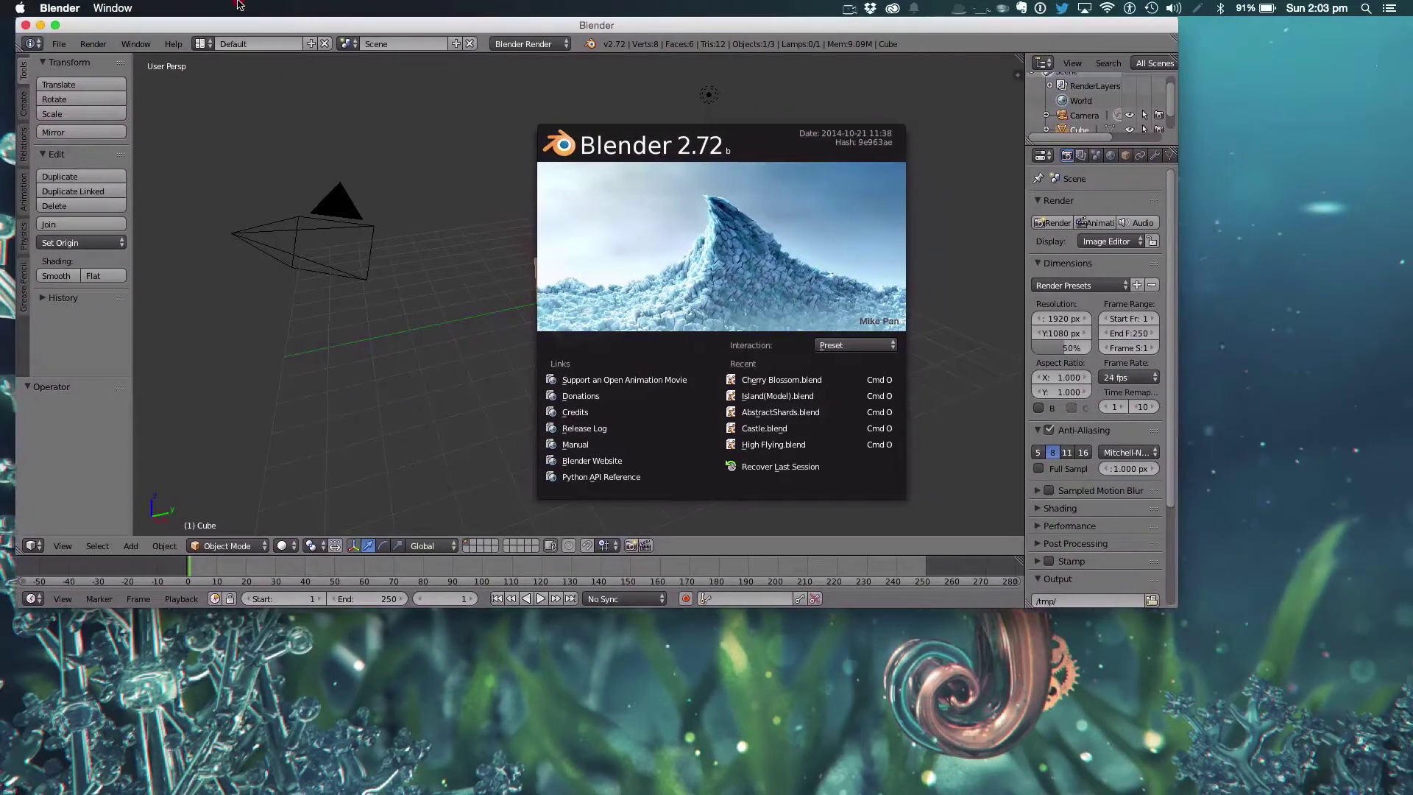
pyautogui.click(226, 4)
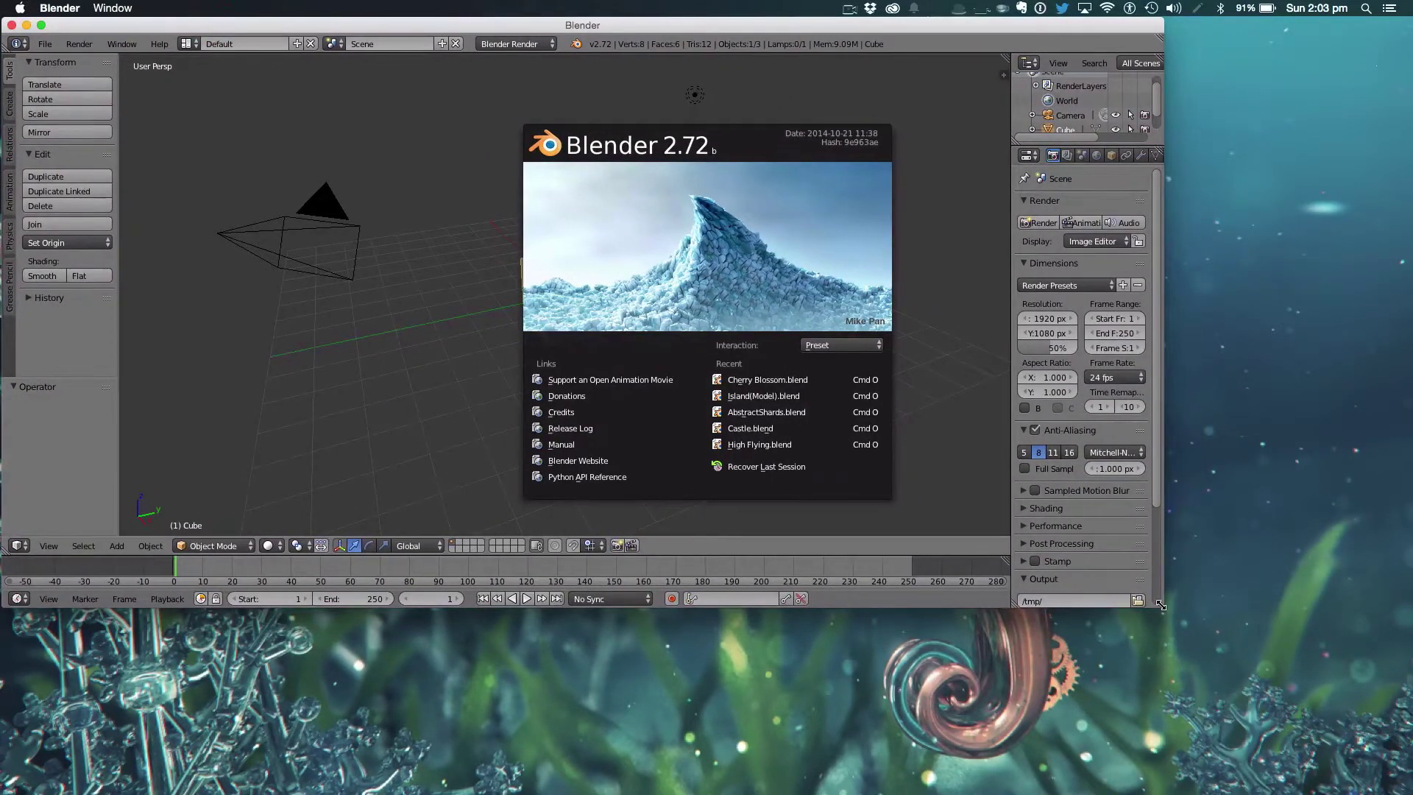
pyautogui.moveTo(1160, 604); pyautogui.dragTo(1410, 792)
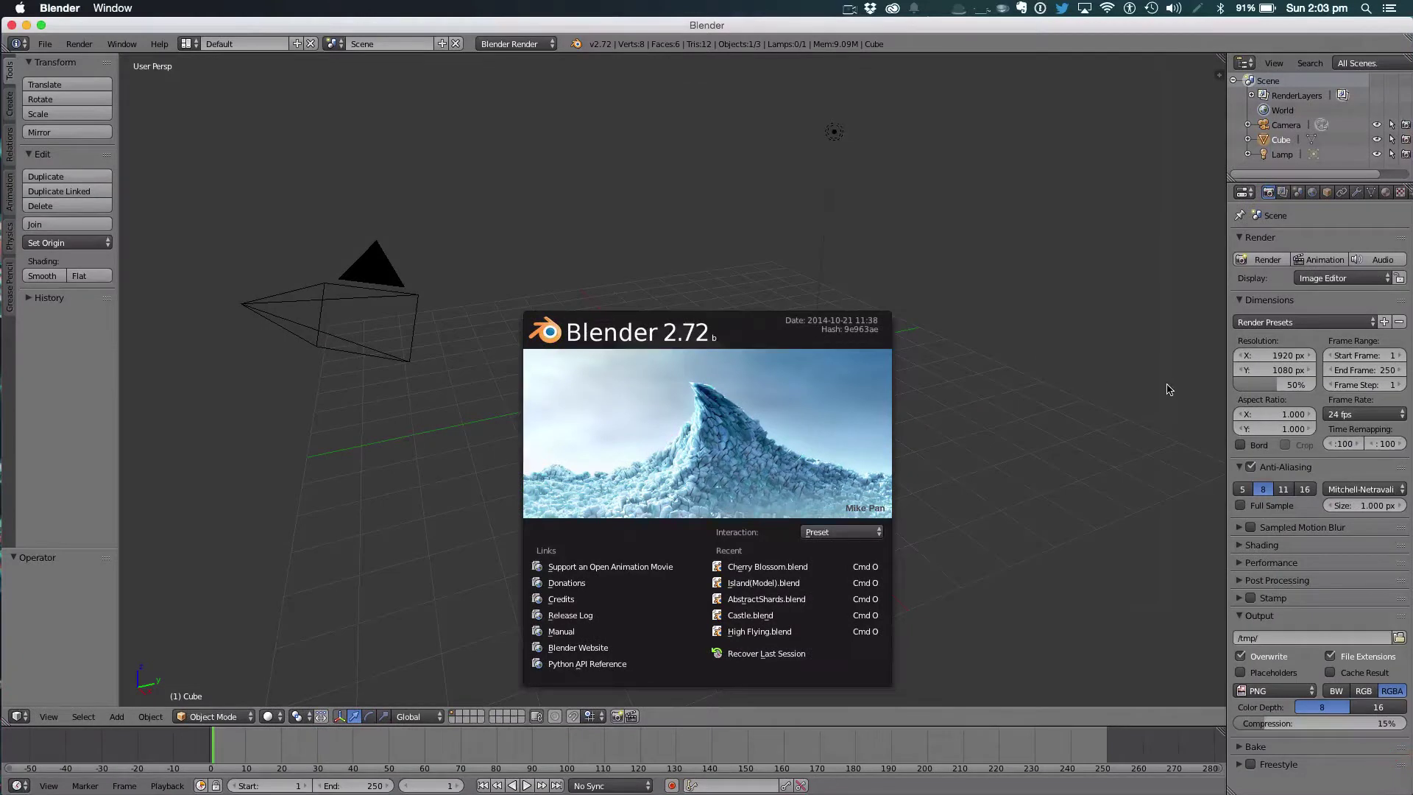
pyautogui.click(1169, 387)
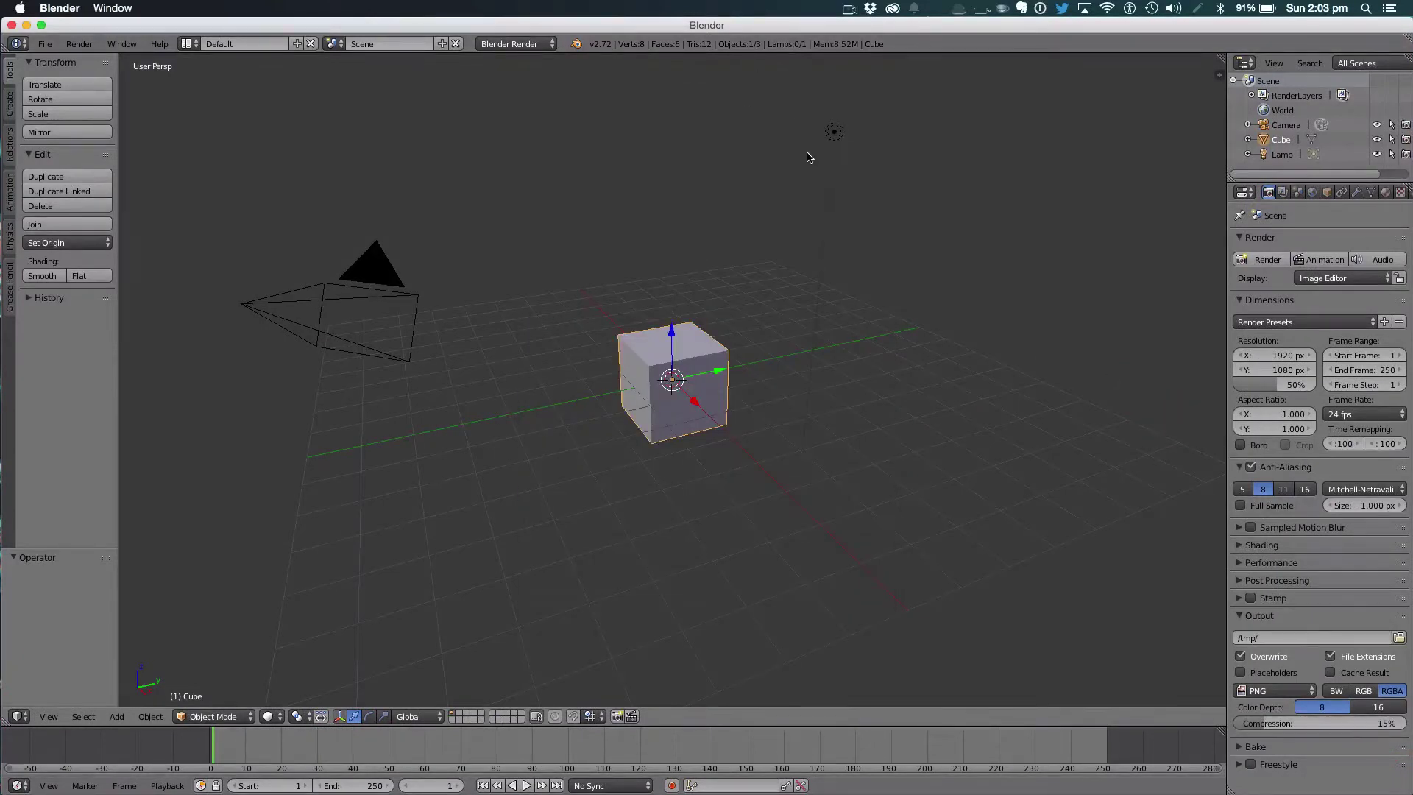
pyautogui.scroll(2, 806, 155)
pyautogui.scroll(-2, 815, 150)
# Delete the default lamp and cube, leaving only the camera.
pyautogui.rightClick(834, 134)
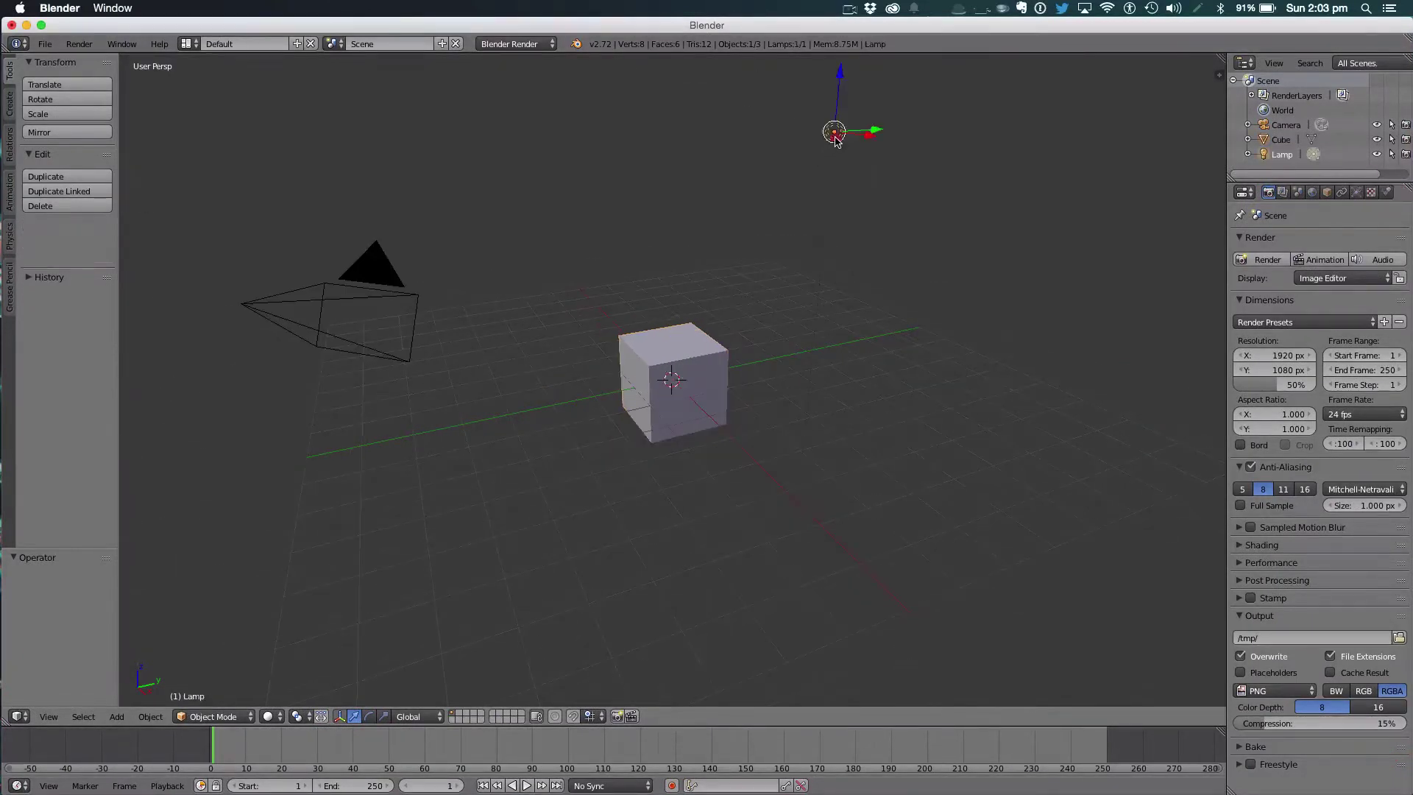
pyautogui.press('x')
pyautogui.click(835, 137)
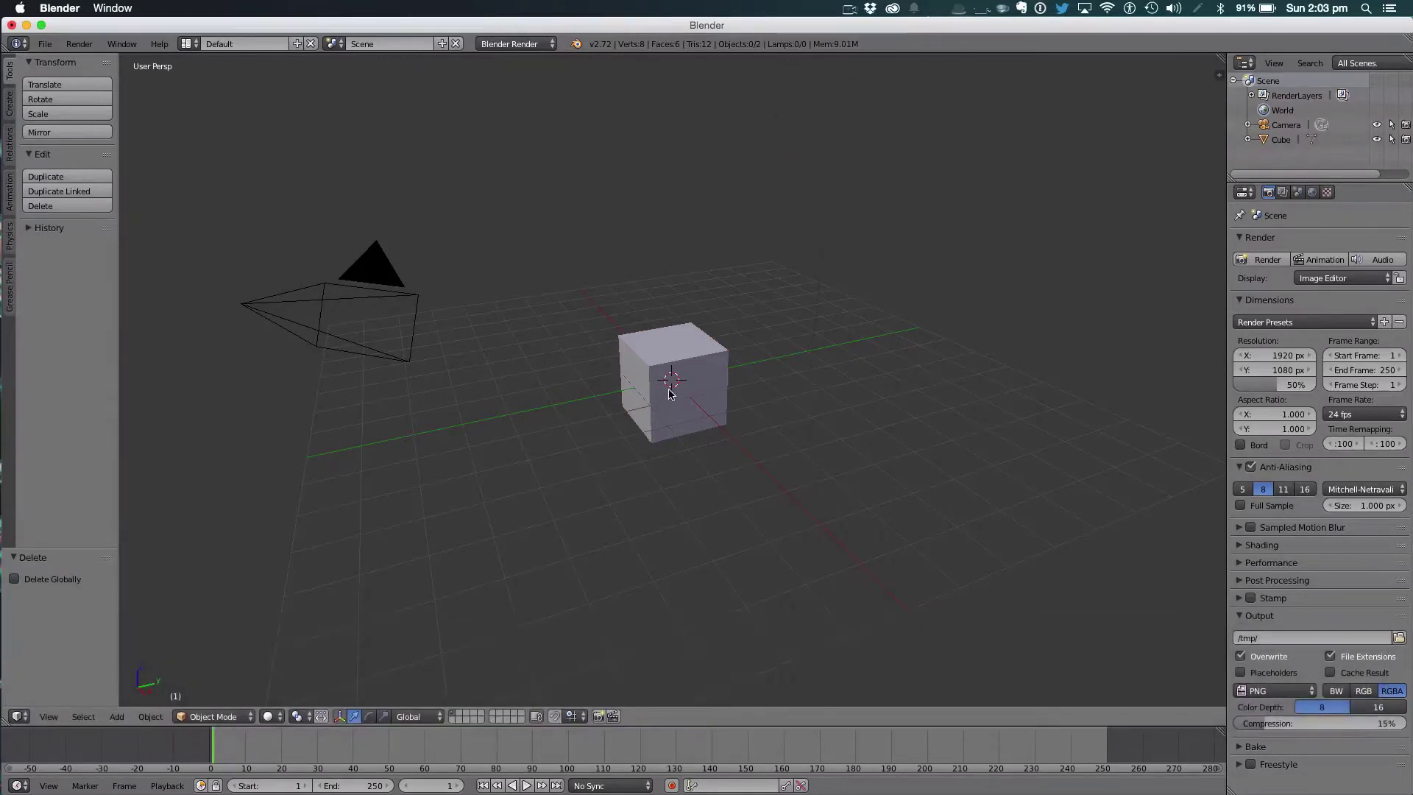
pyautogui.rightClick(671, 388)
pyautogui.press('x')
pyautogui.click(671, 386)
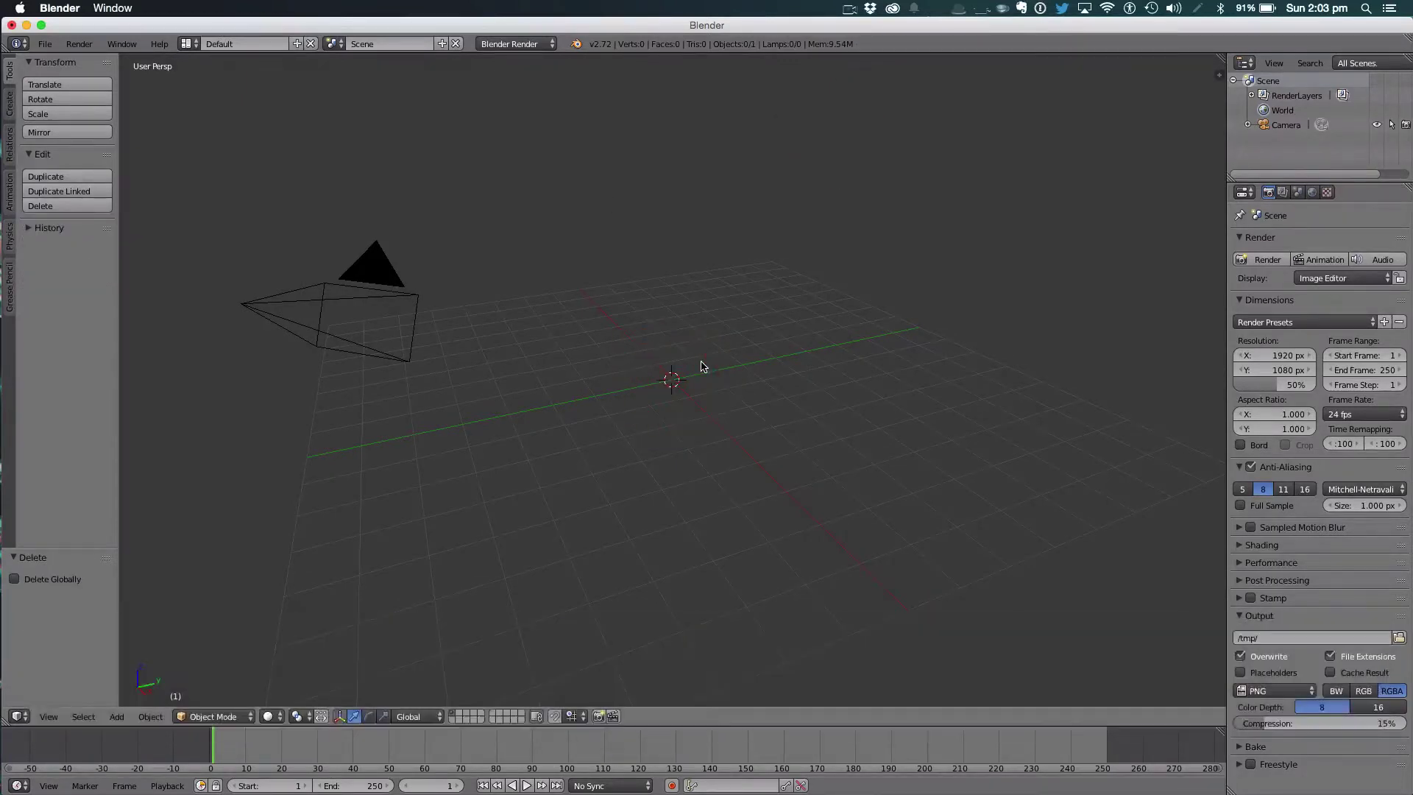
# Switch to front orthographic view and add an icosphere mesh.
pyautogui.press('1')
pyautogui.press('5')
pyautogui.hotkey('shift', 'a')
pyautogui.moveTo(703, 366)
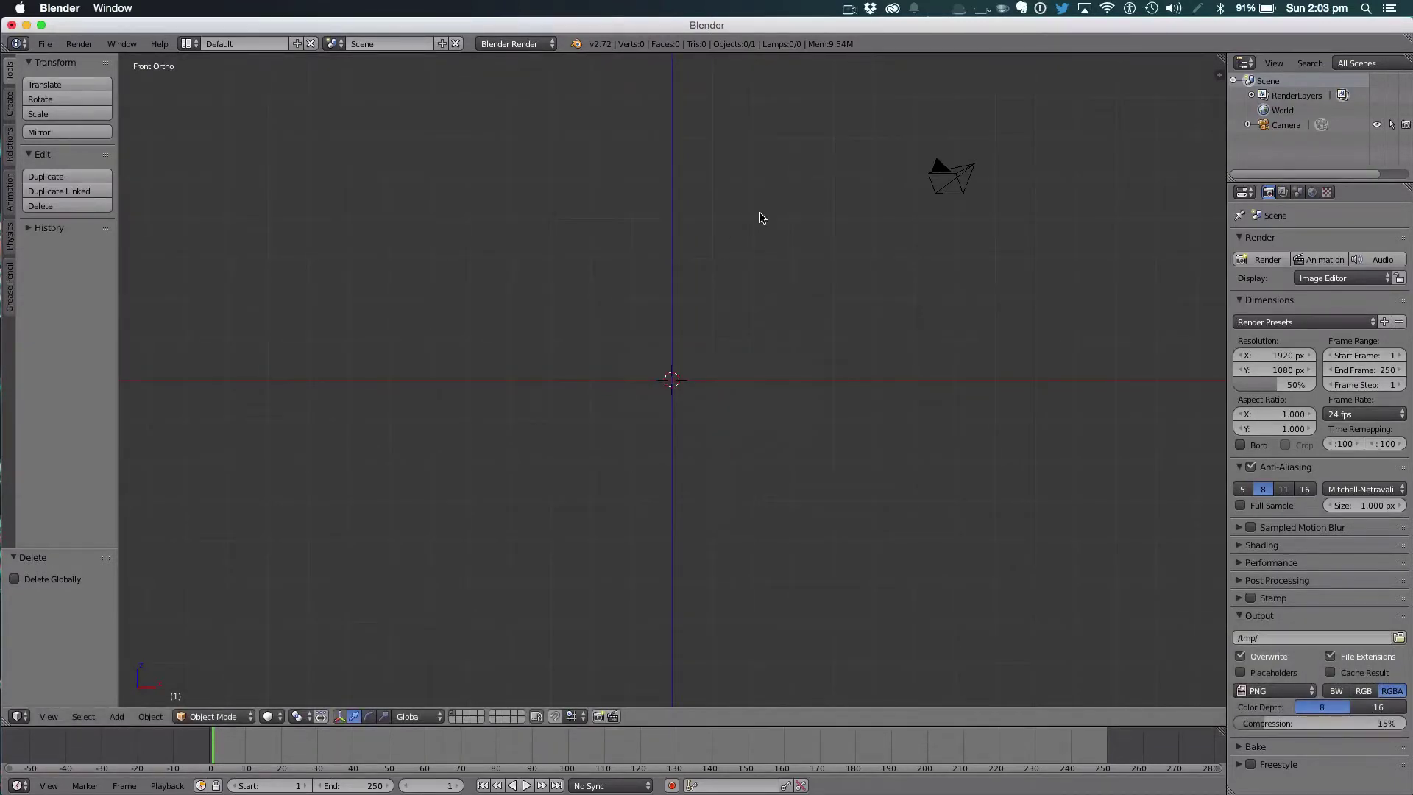
pyautogui.hotkey('shift', 'a')
pyautogui.moveTo(762, 216)
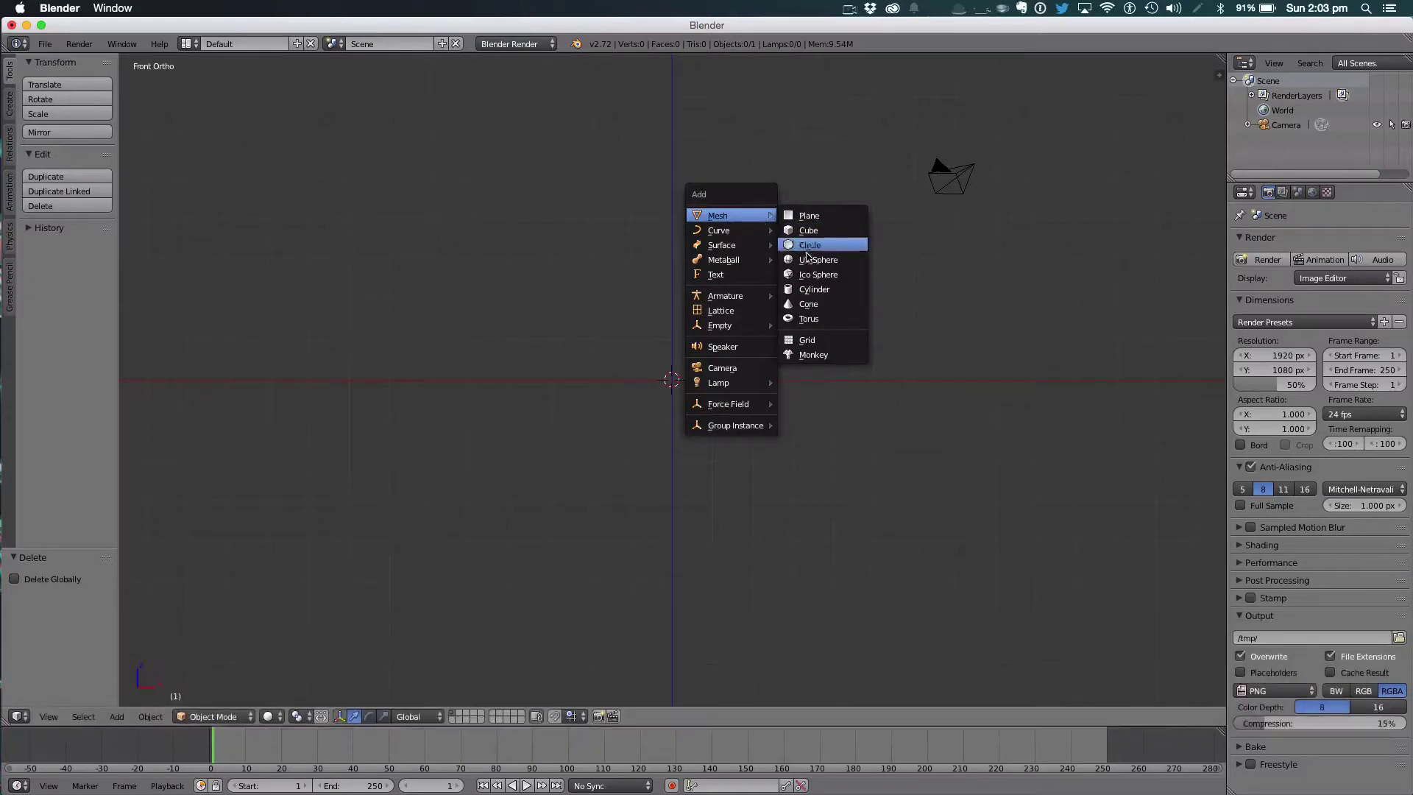
pyautogui.click(816, 275)
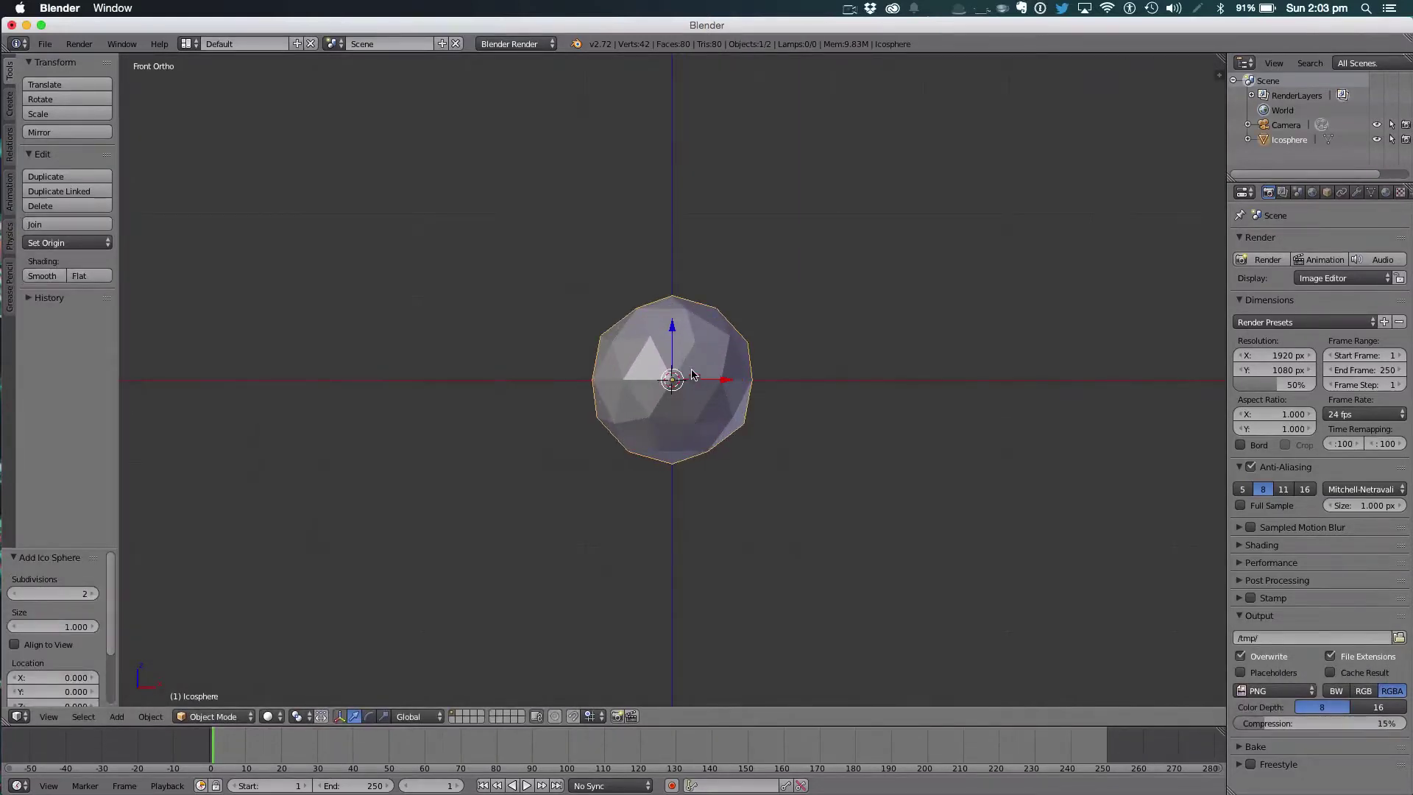
# In wireframe Edit Mode, box-select the icosphere's lower half and delete those vertices.
pyautogui.press('Tab')
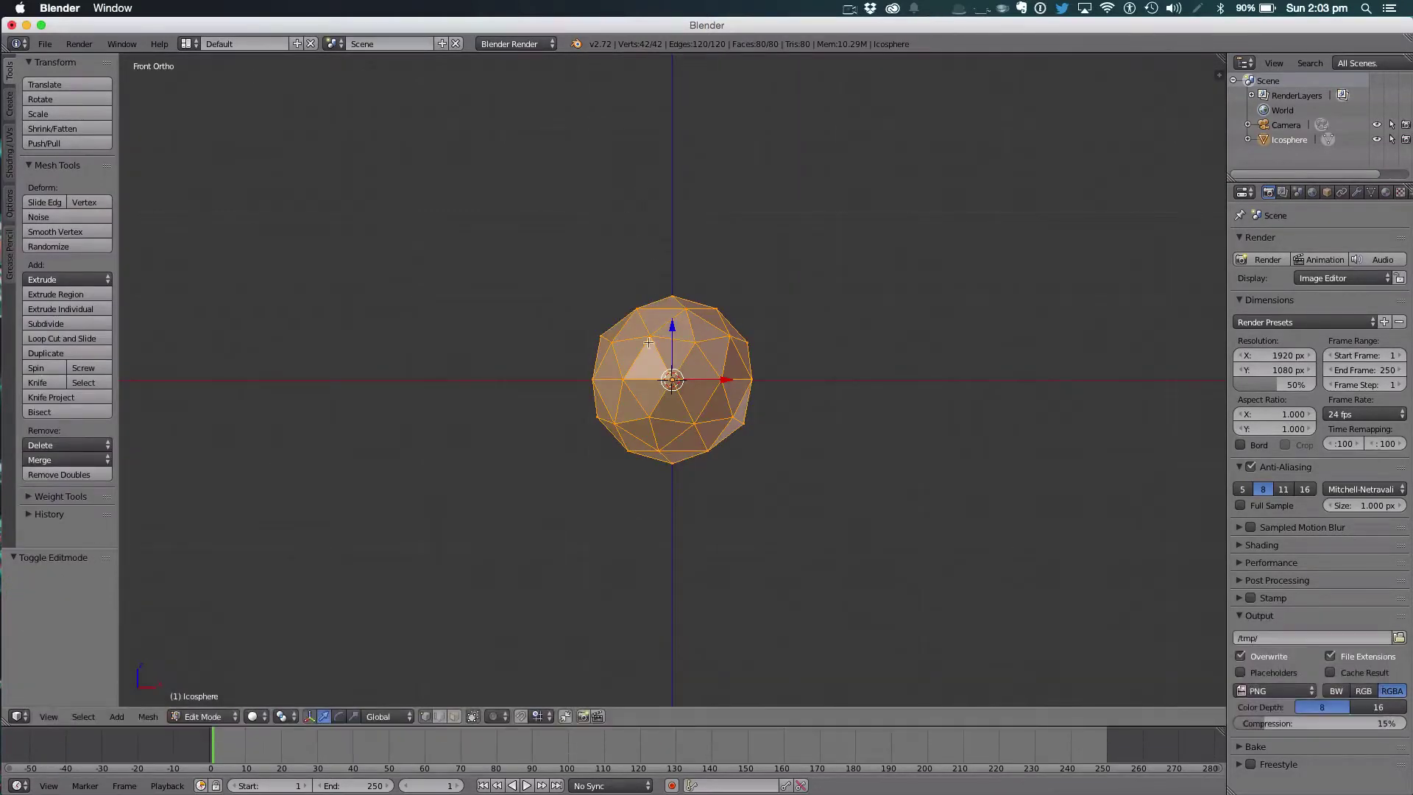
pyautogui.press('Tab')
pyautogui.press('Tab')
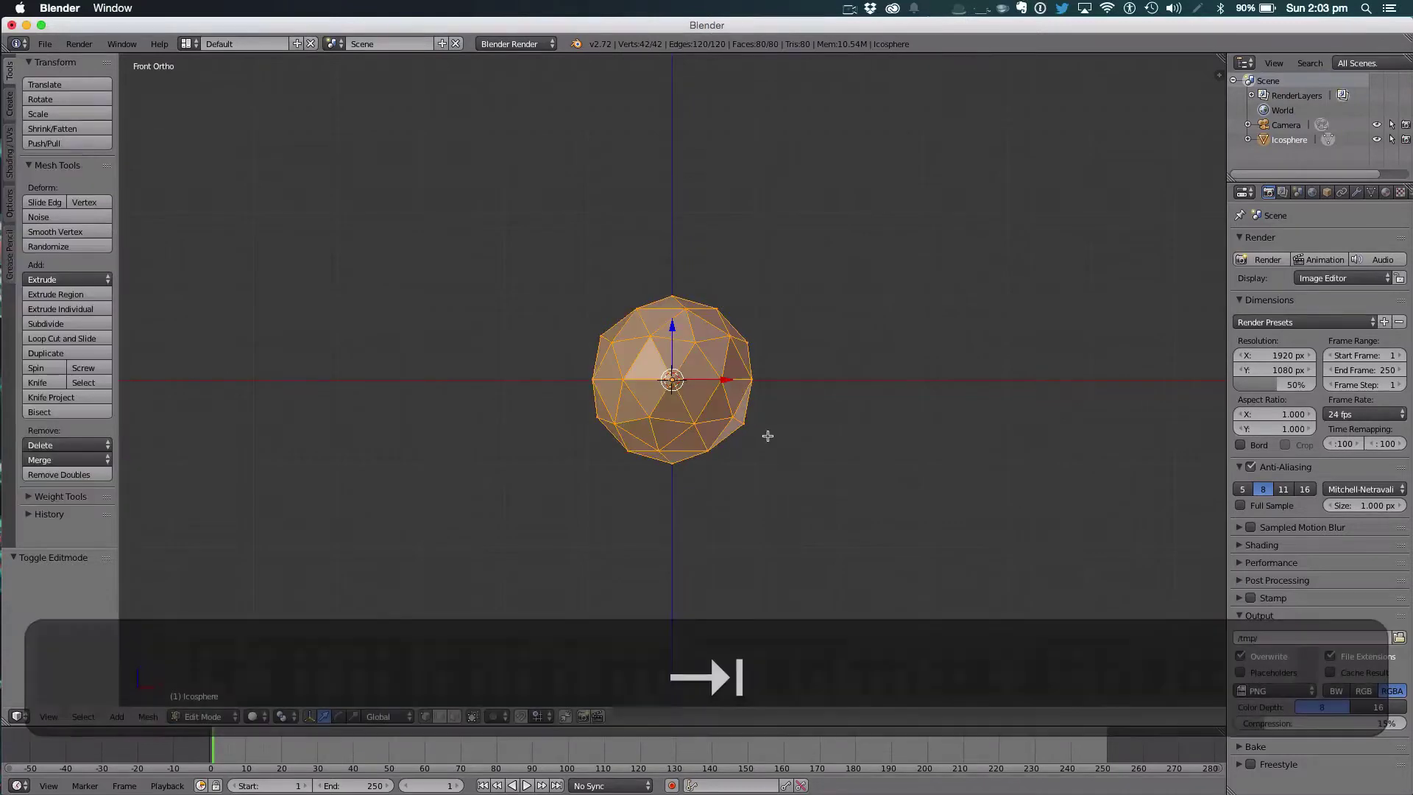
pyautogui.press('z')
pyautogui.press('a')
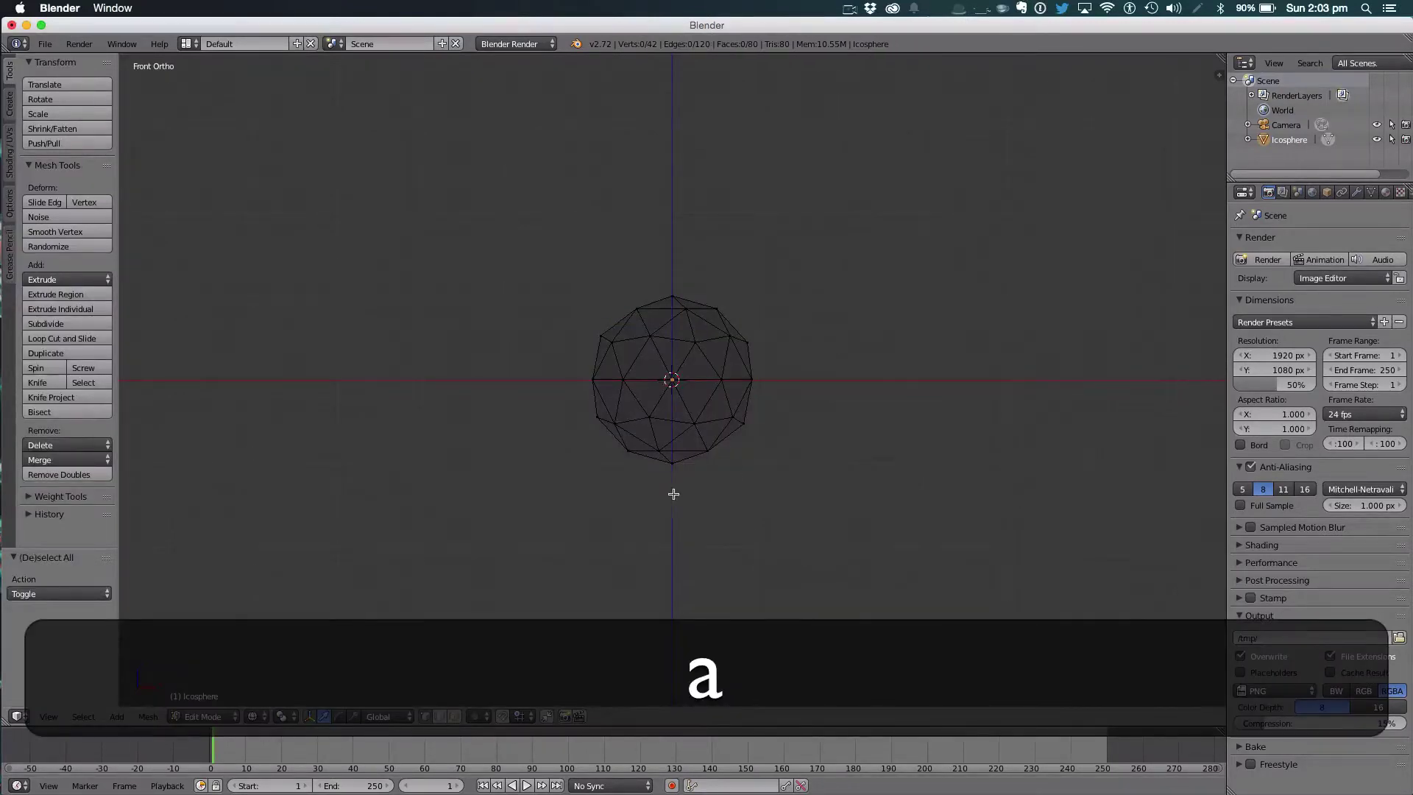
pyautogui.press('b')
pyautogui.moveTo(910, 559); pyautogui.dragTo(537, 384)
pyautogui.press('x')
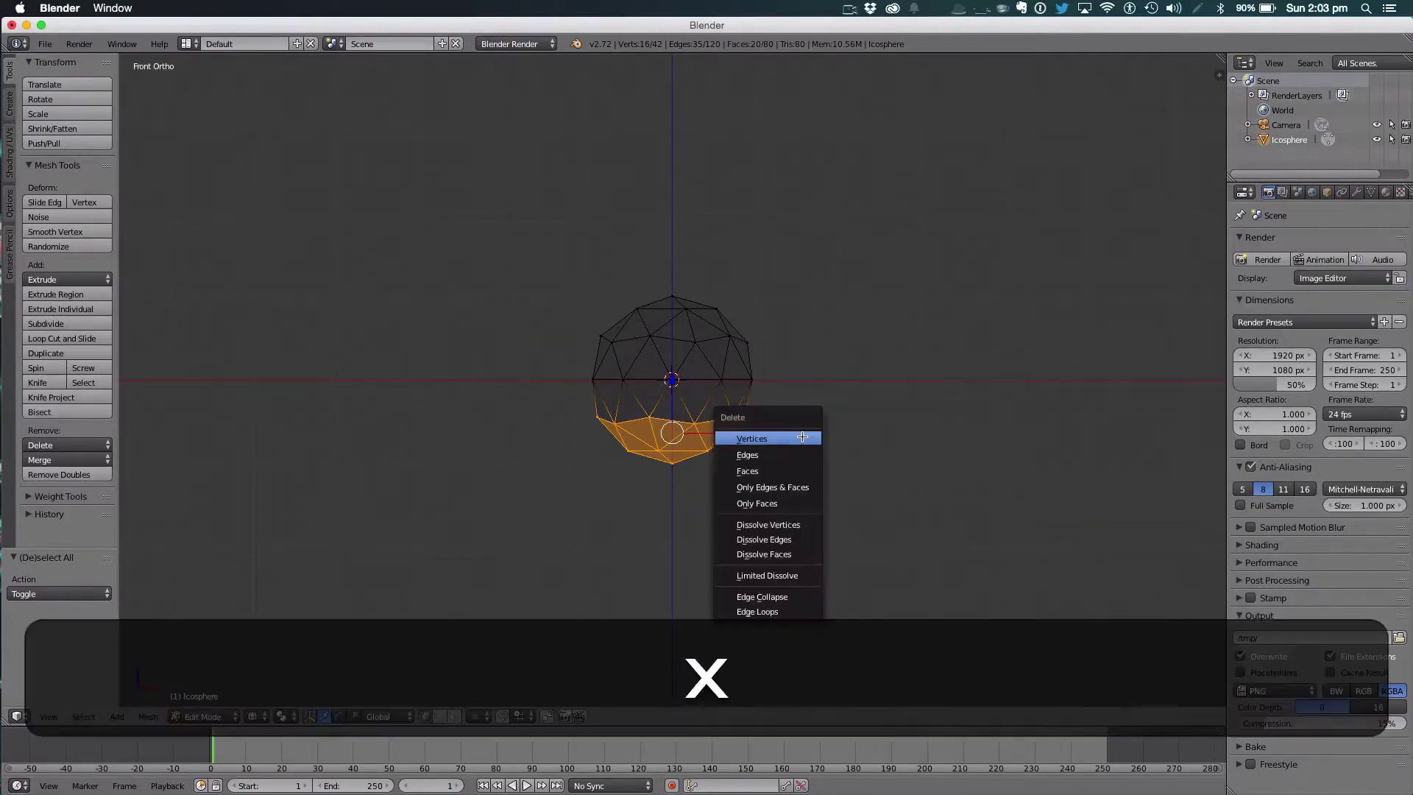
pyautogui.click(802, 437)
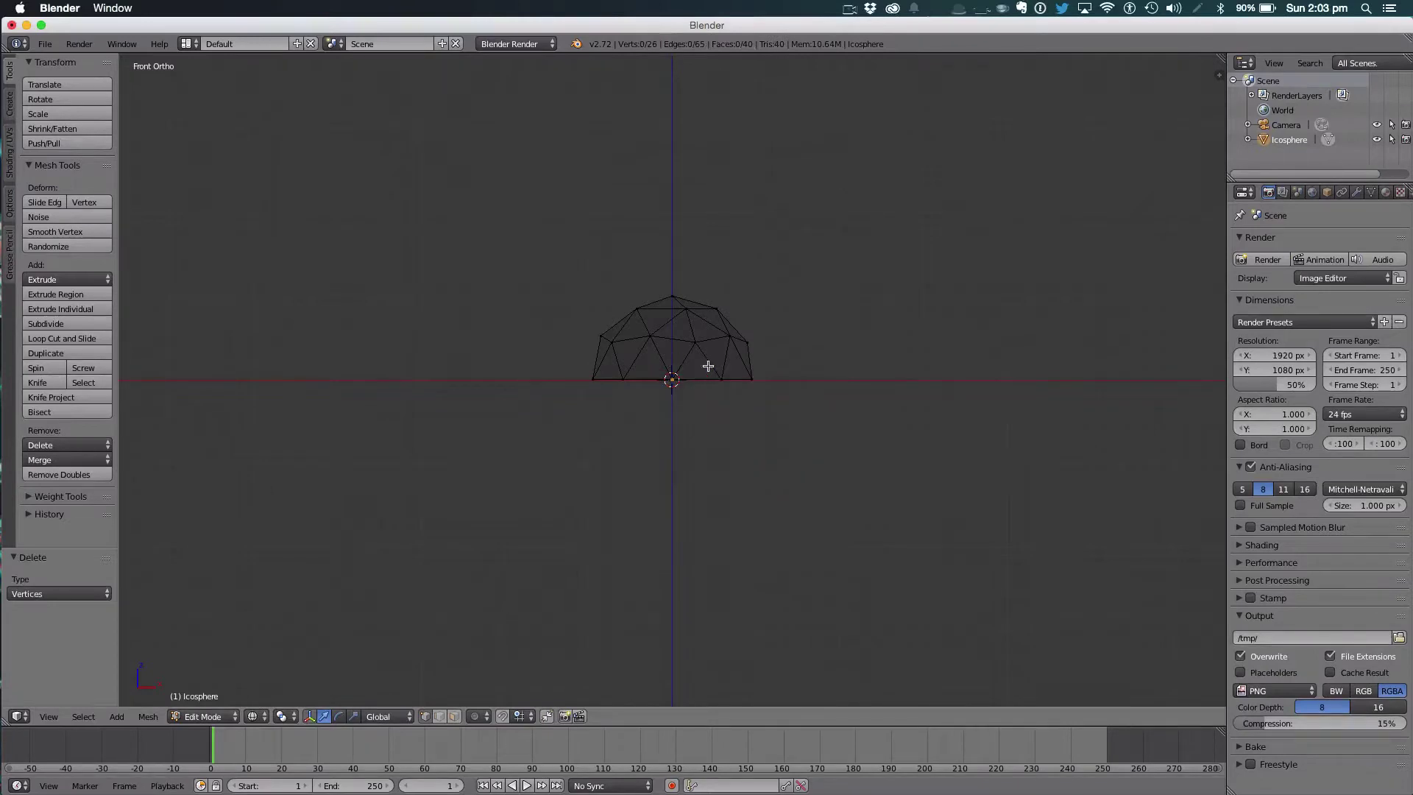
# Inspect the dome from several angles, toggling between solid and wireframe shading.
pyautogui.press('Tab')
pyautogui.moveTo(708, 365)
pyautogui.mouseDown(button='middle')
pyautogui.moveTo(718, 324)
pyautogui.moveTo(715, 354)
pyautogui.mouseUp(button='middle')
pyautogui.press('Tab')
pyautogui.press('Tab')
pyautogui.press('z')
pyautogui.moveTo(868, 316)
pyautogui.mouseDown(button='middle')
pyautogui.moveTo(868, 278)
pyautogui.moveTo(911, 243)
pyautogui.moveTo(773, 228)
pyautogui.mouseUp(button='middle')
pyautogui.press('Tab')
pyautogui.rightClick(645, 310)
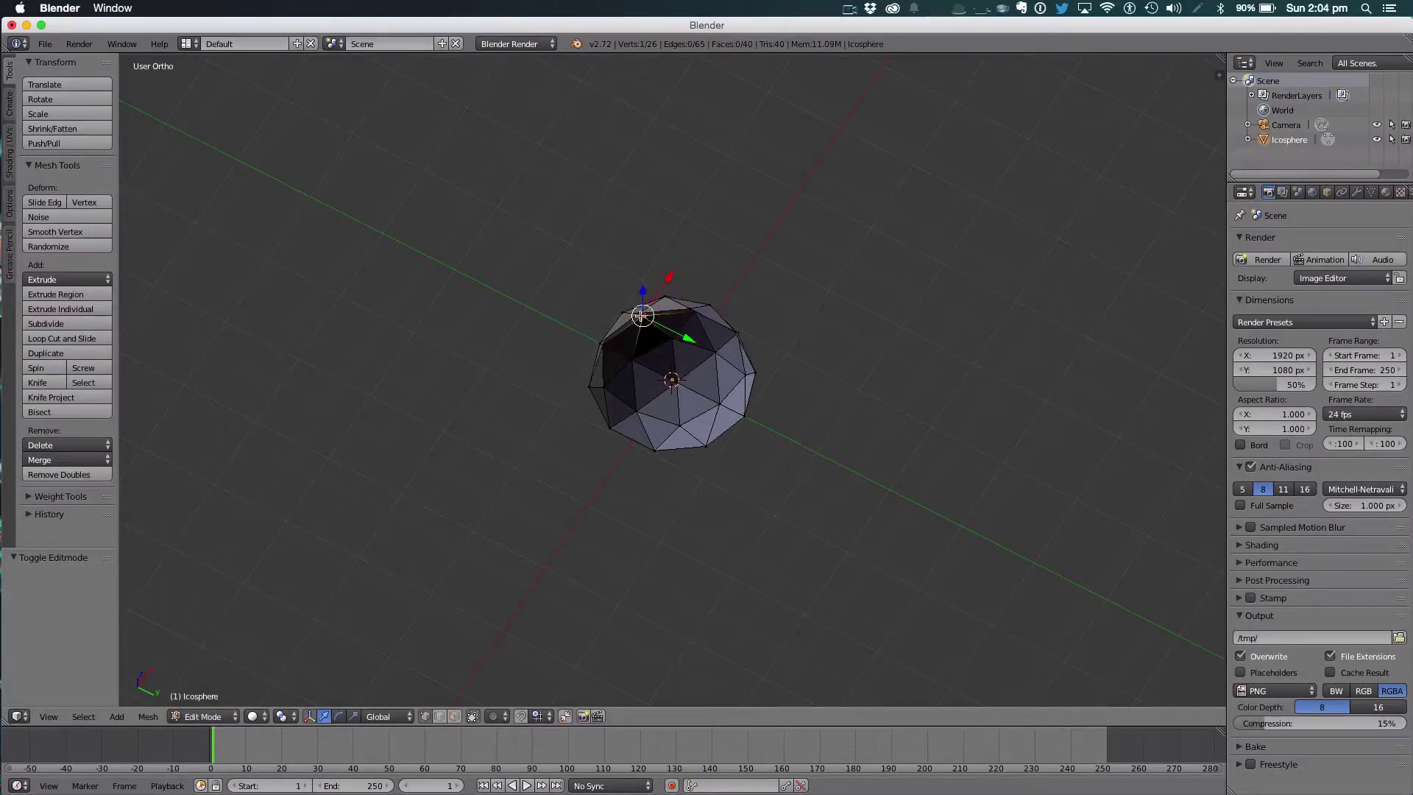
pyautogui.moveTo(642, 316); pyautogui.dragTo(720, 473, button='middle')
pyautogui.press('z')
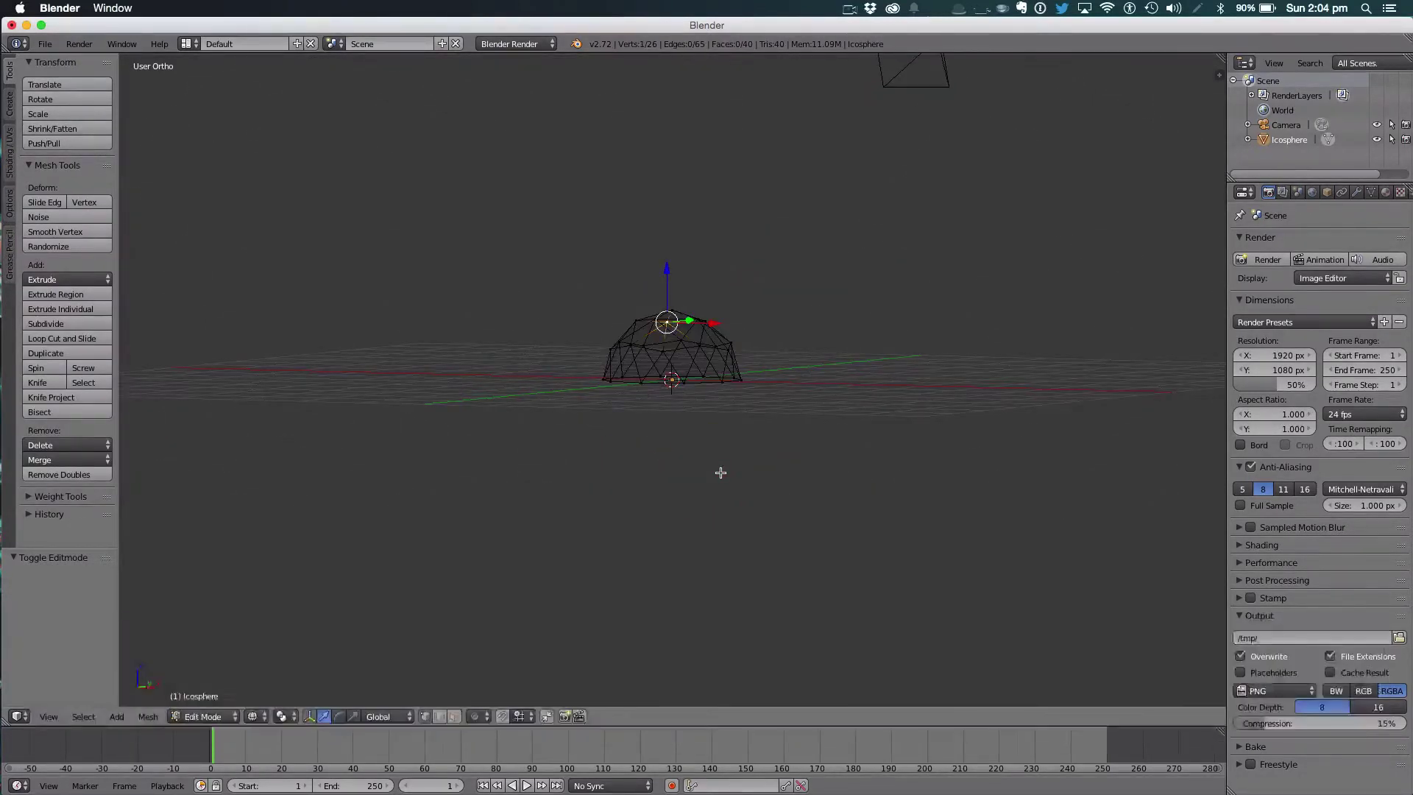
# From the front view, box-select the bottom rim vertices and fill them with a face.
pyautogui.press('KP_1')
pyautogui.press('a')
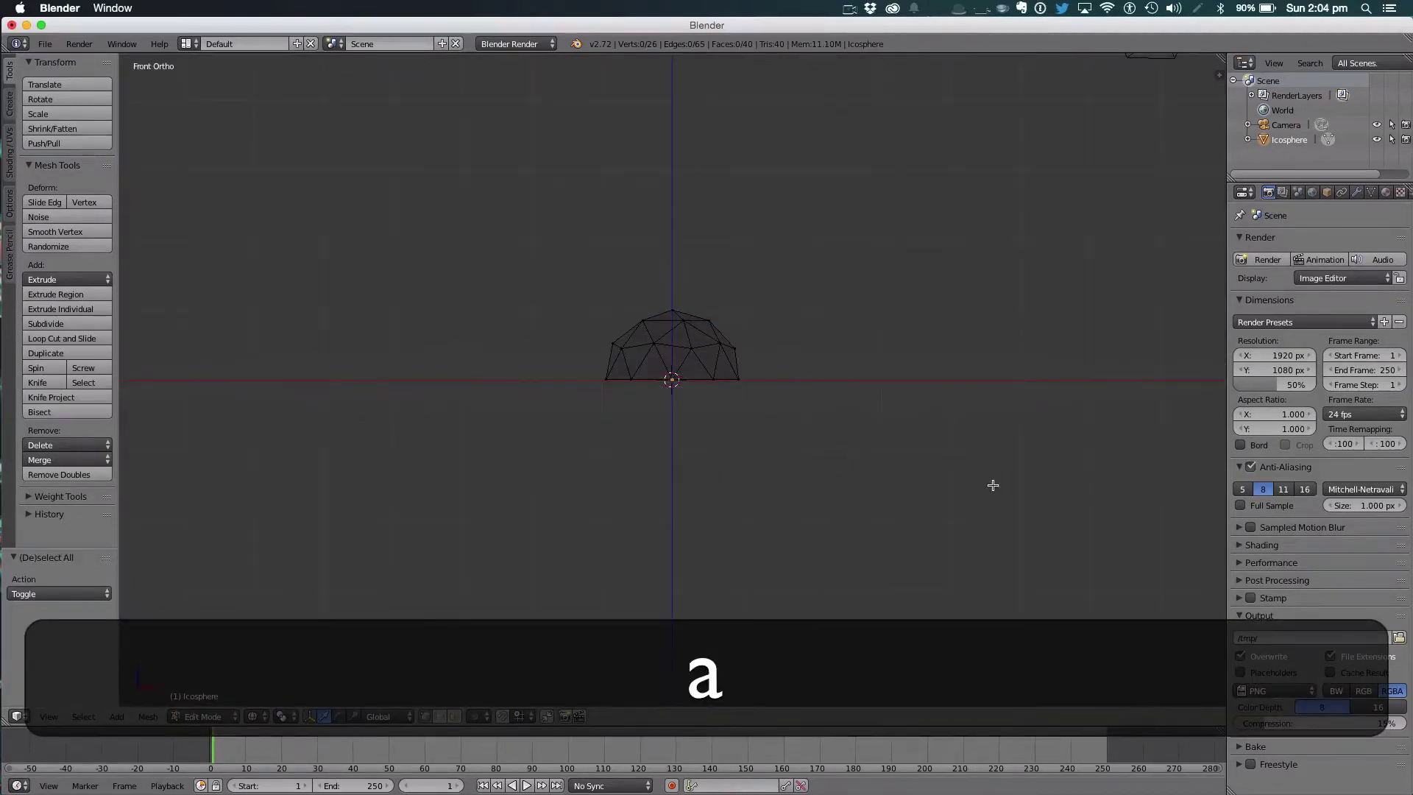
pyautogui.press('b')
pyautogui.moveTo(999, 489); pyautogui.dragTo(503, 369)
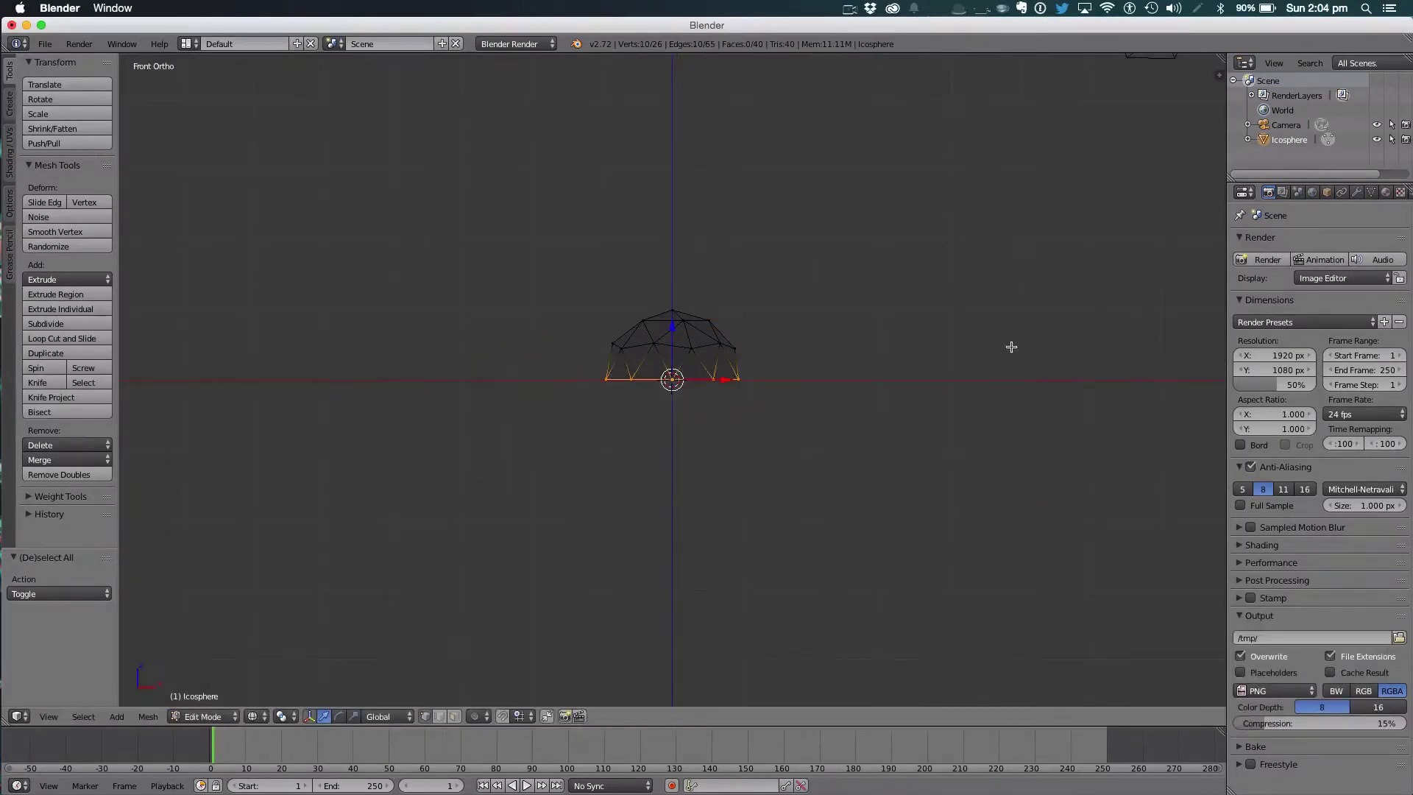
pyautogui.moveTo(1010, 346); pyautogui.dragTo(1002, 301, button='middle')
pyautogui.press('f')
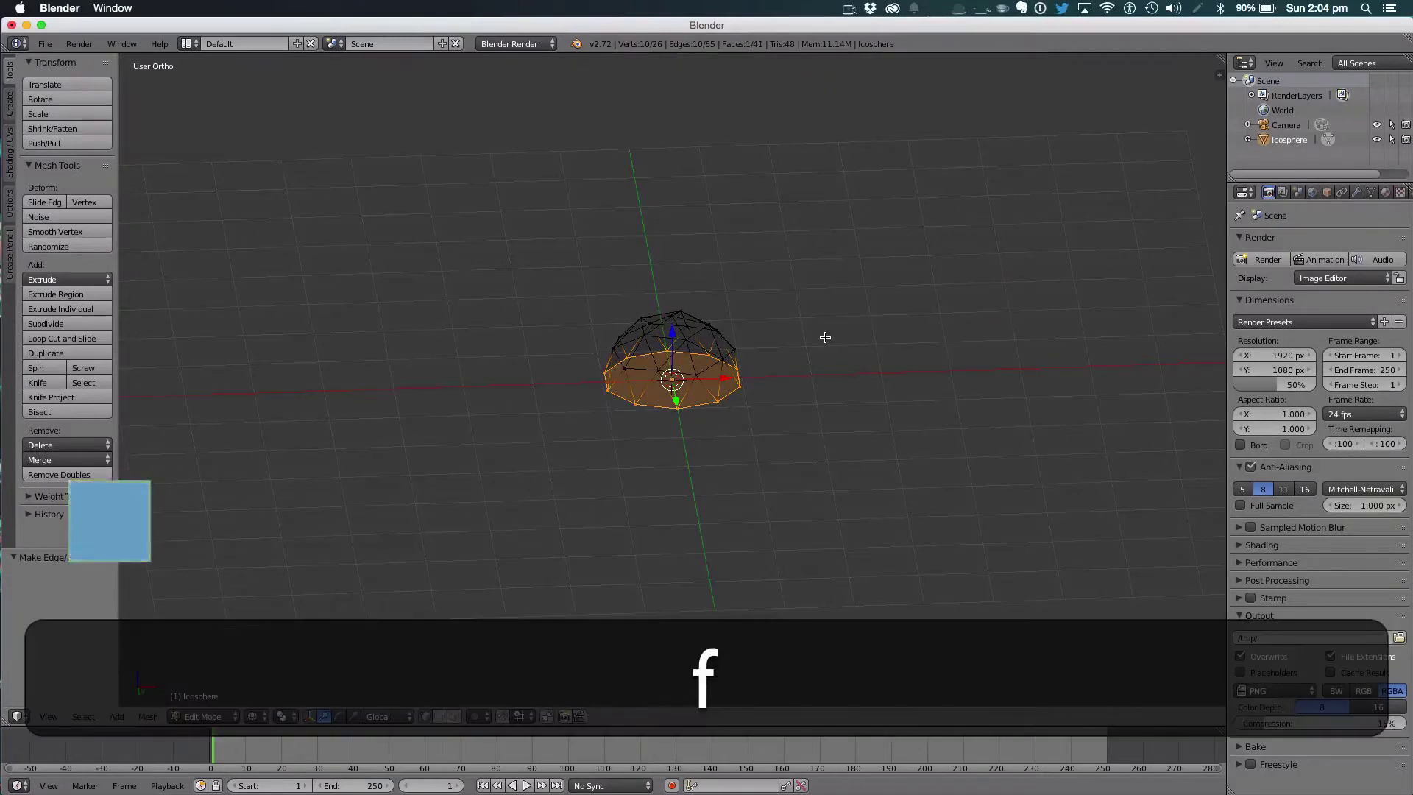
pyautogui.press('Tab')
pyautogui.press('z')
pyautogui.moveTo(805, 386)
pyautogui.mouseDown(button='middle')
pyautogui.moveTo(783, 311)
pyautogui.moveTo(802, 397)
pyautogui.mouseUp(button='middle')
# From the front view, scale the dome uniformly and along Z, undoing one attempt, then save.
pyautogui.press('KP_1')
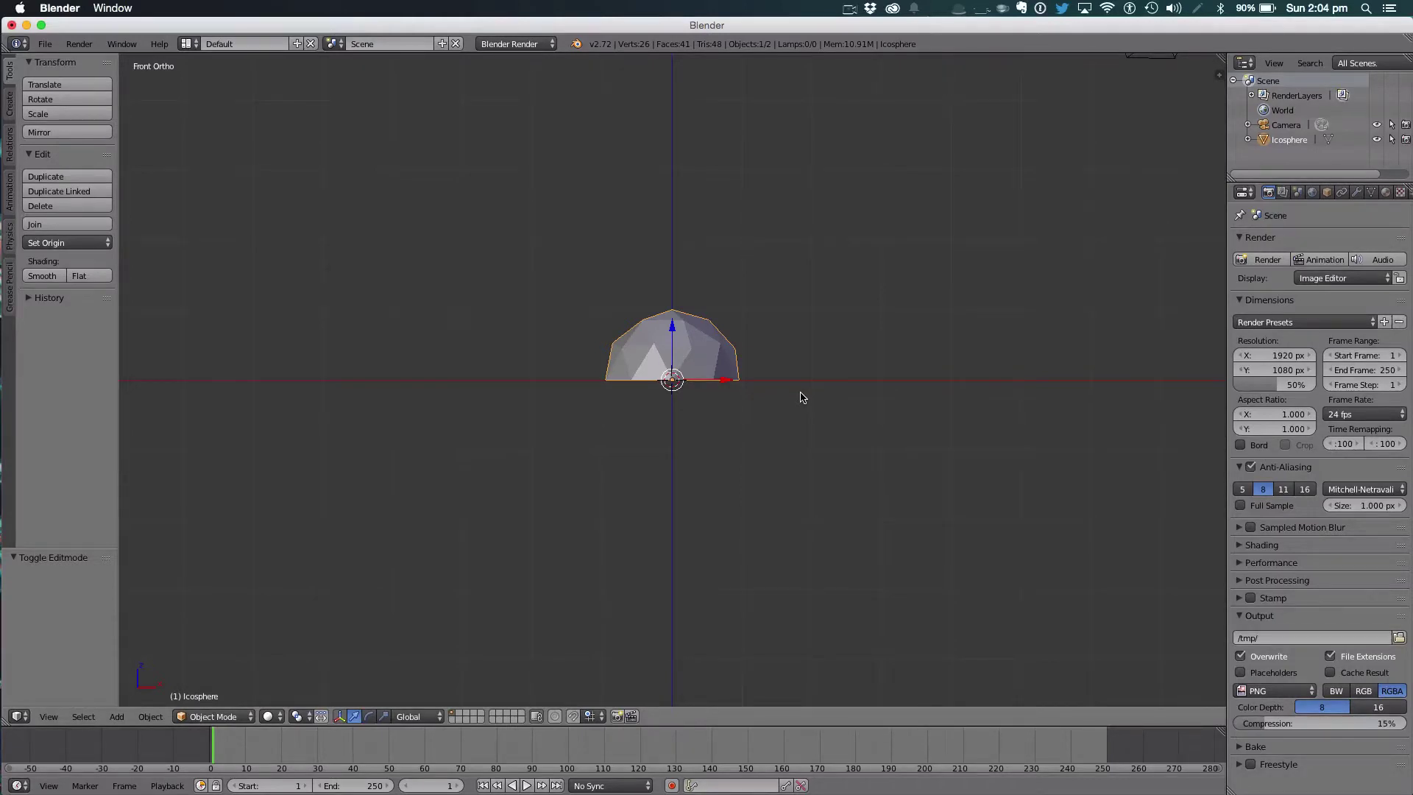
pyautogui.press('s')
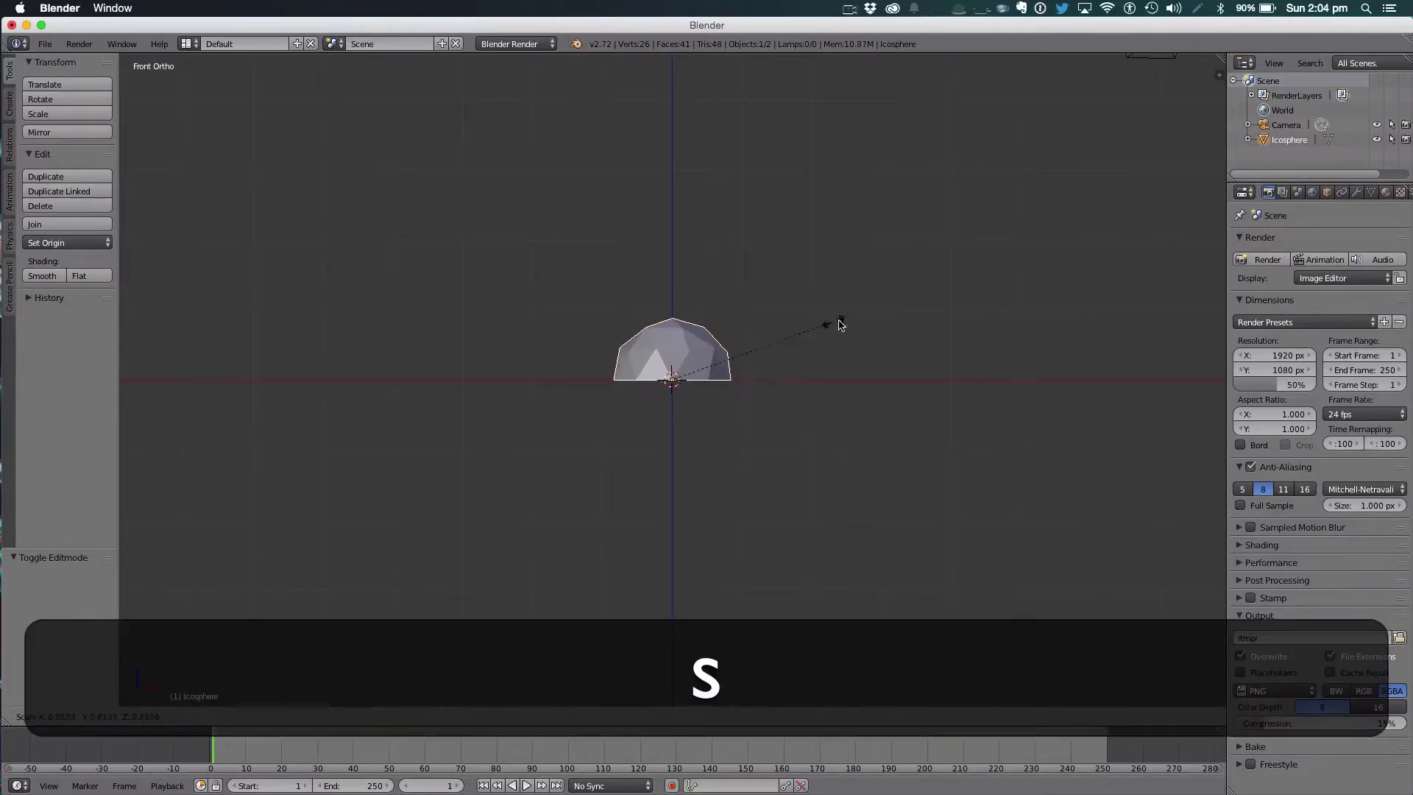
pyautogui.click(854, 319)
pyautogui.press('super+z')
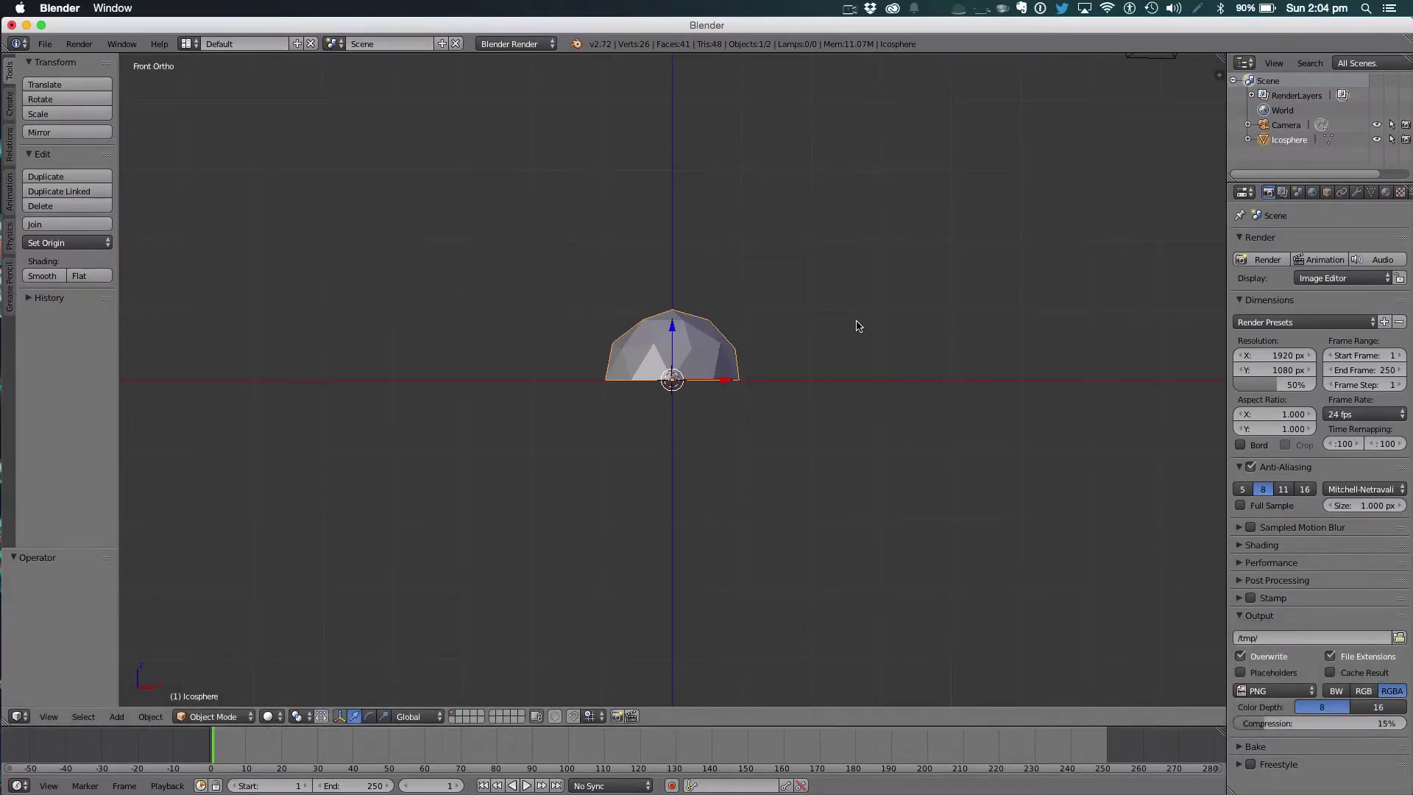
pyautogui.press('s')
pyautogui.press('z')
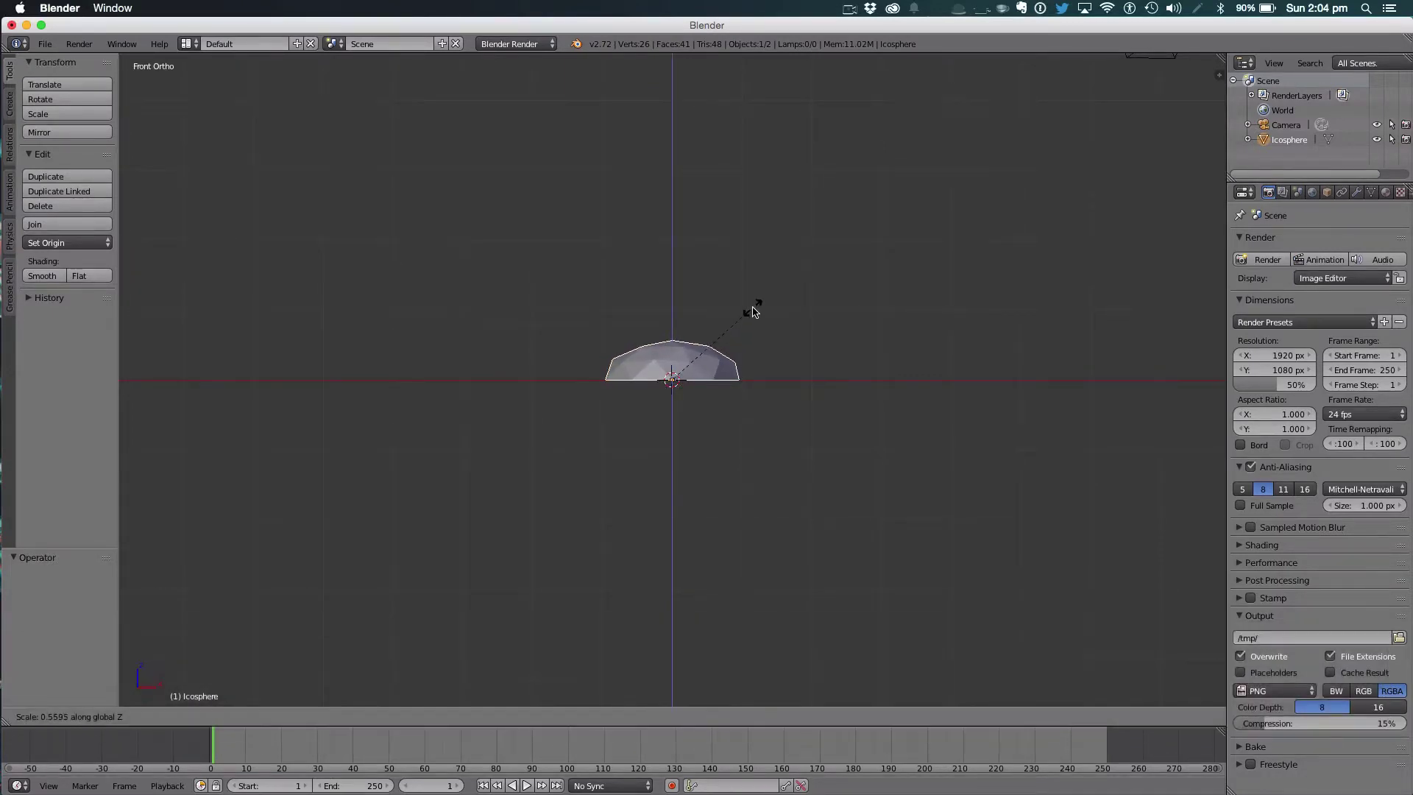
pyautogui.click(752, 309)
pyautogui.press('s')
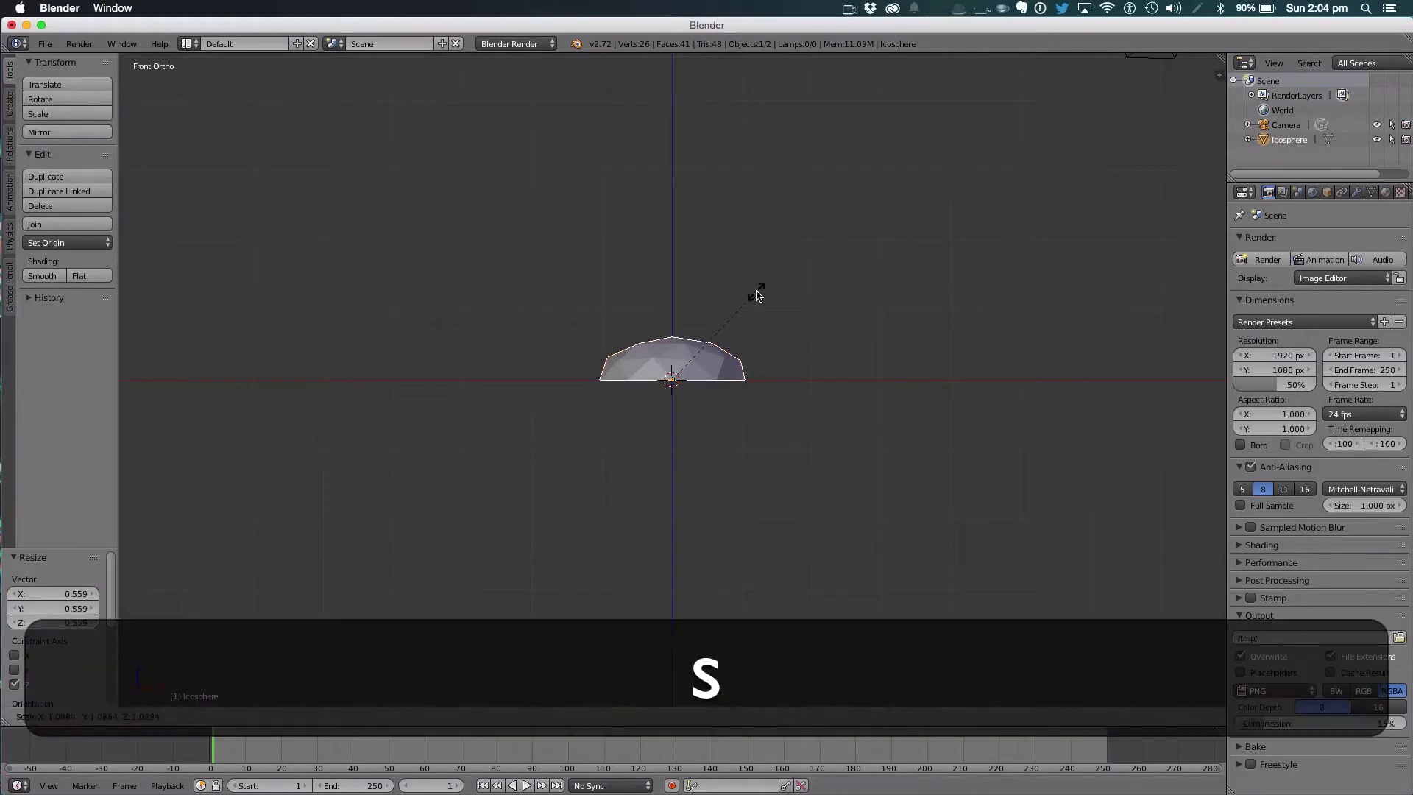
pyautogui.click(757, 291)
pyautogui.press('super+s')
# Stretch the dome slightly taller along Z and widen its mesh in Edit Mode.
pyautogui.press('s')
pyautogui.press('z')
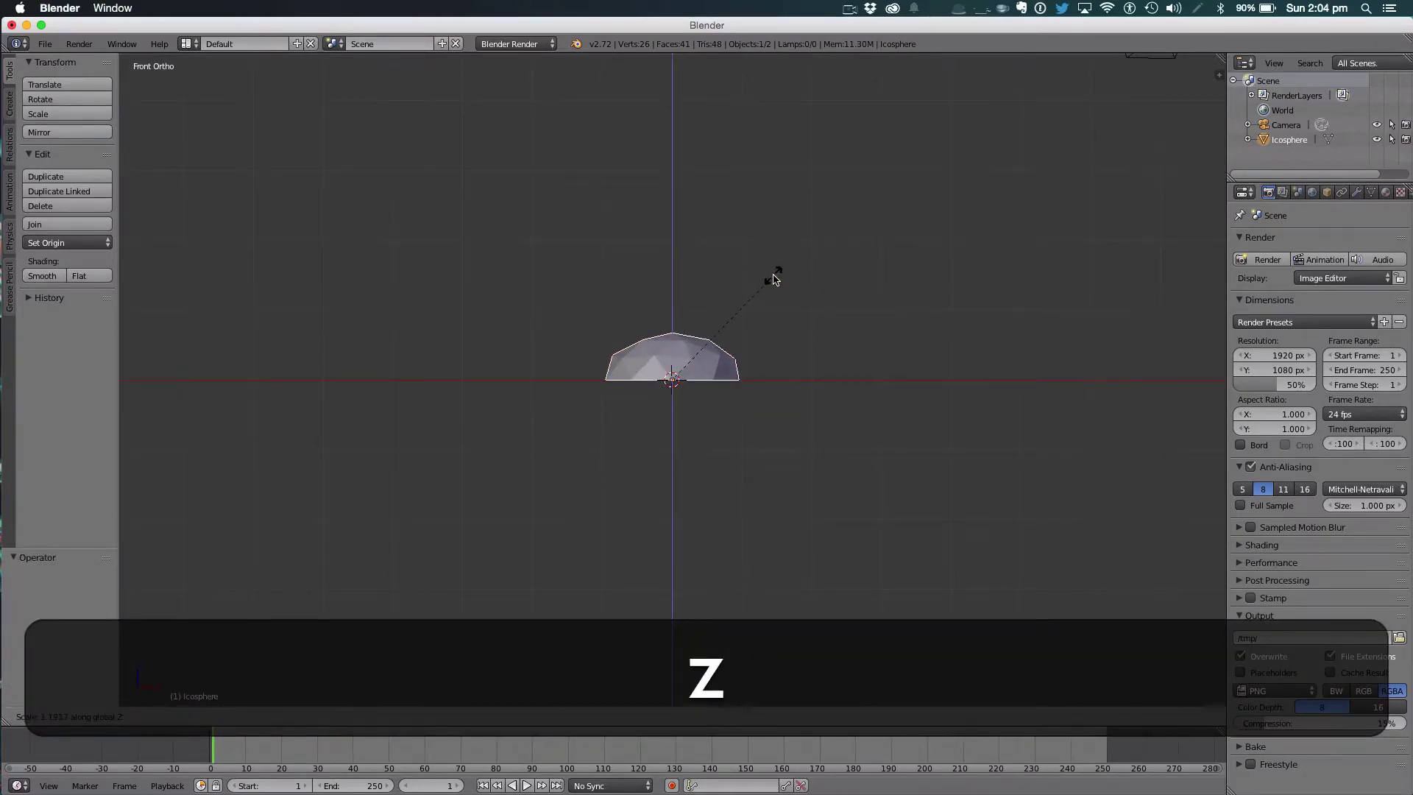
pyautogui.click(774, 274)
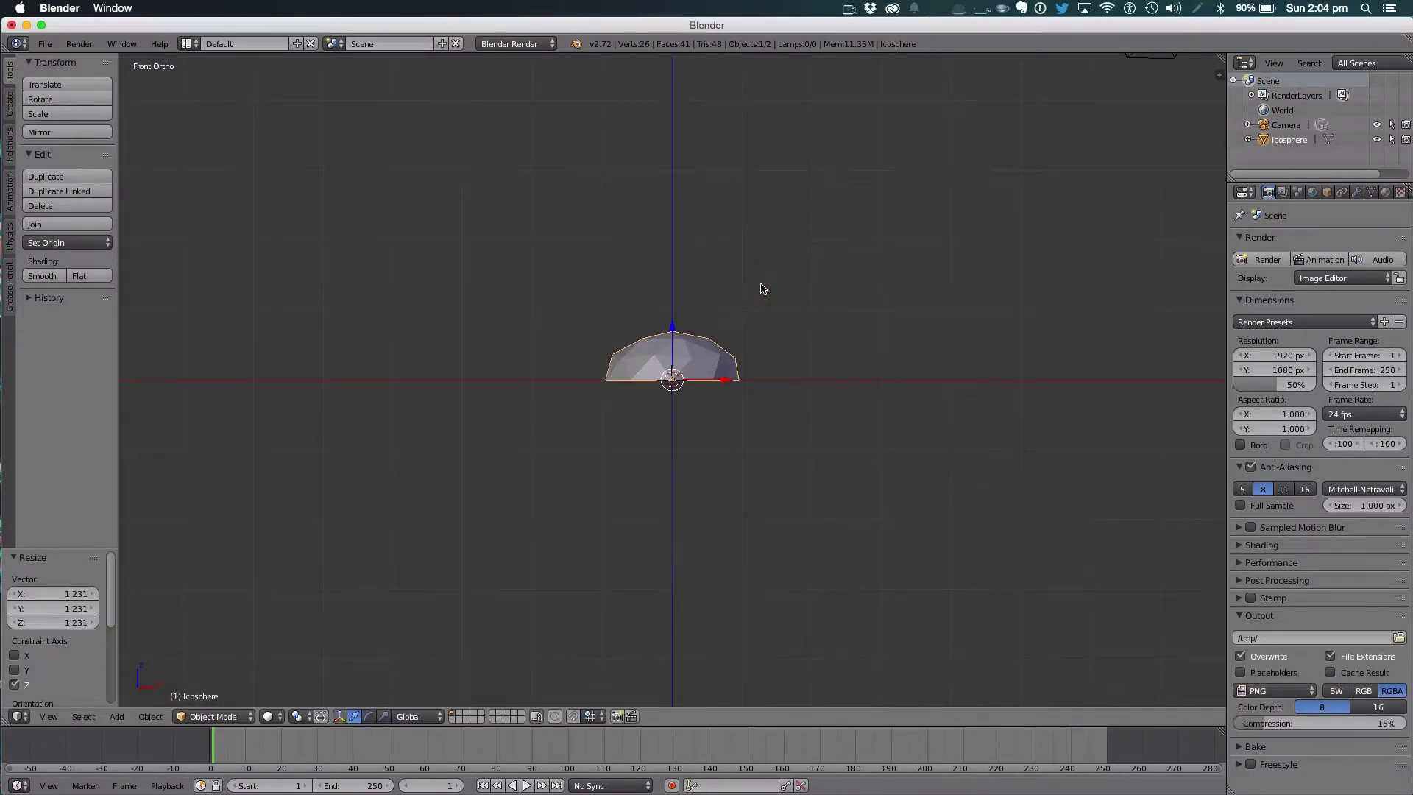
pyautogui.scroll(4, 761, 288)
pyautogui.press('s')
pyautogui.press('z')
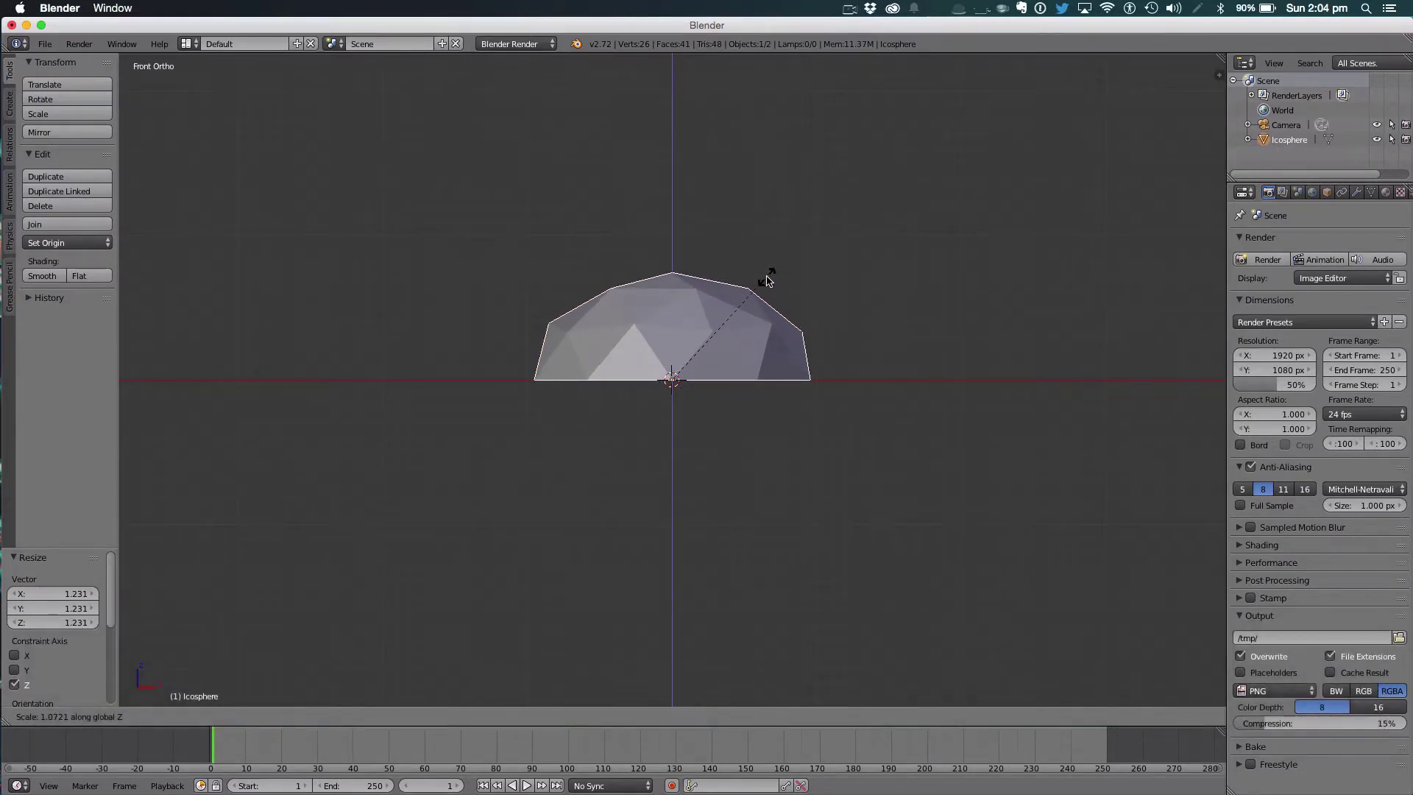
pyautogui.click(767, 279)
pyautogui.press('Tab')
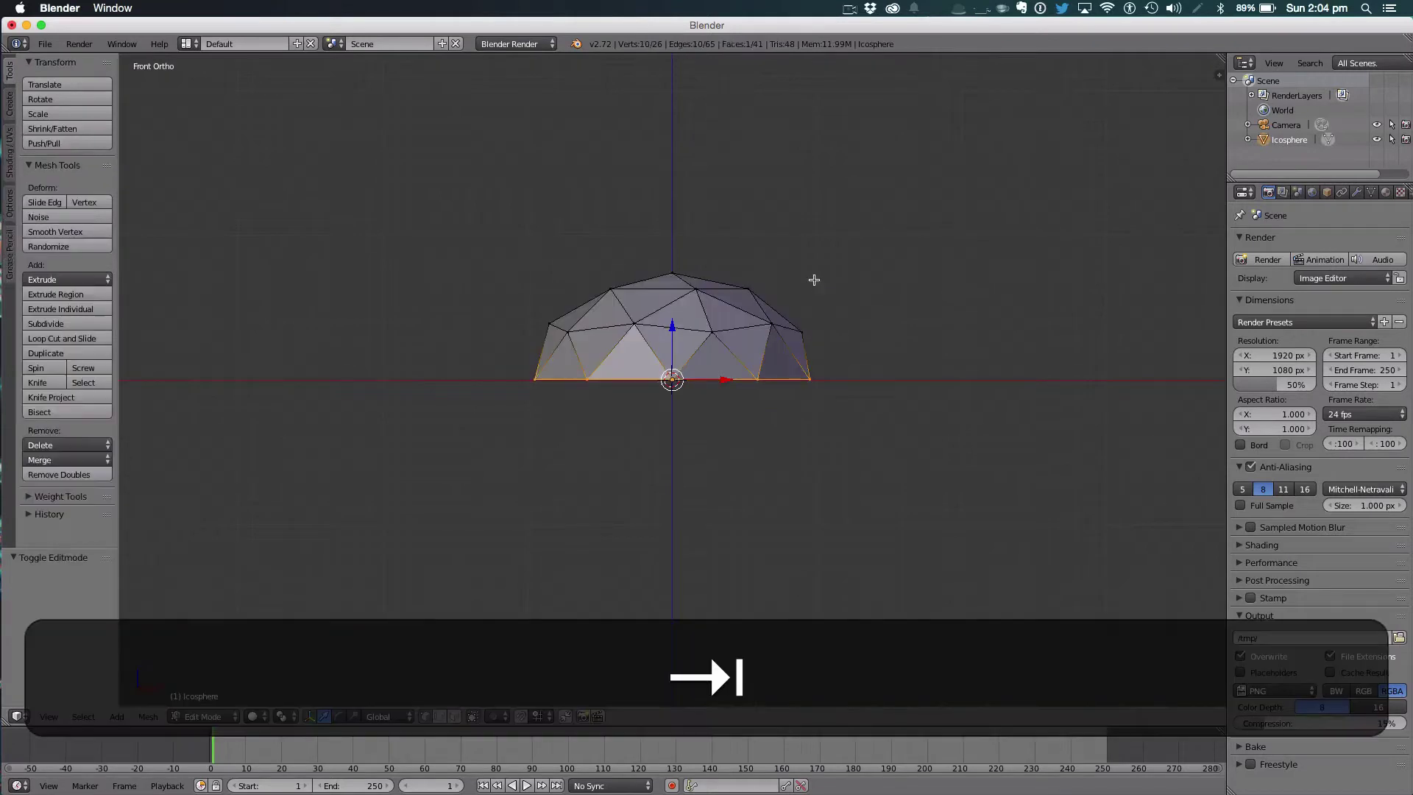
pyautogui.press('Tab')
pyautogui.press('Tab')
pyautogui.press('s')
pyautogui.click(841, 313)
pyautogui.press('Tab')
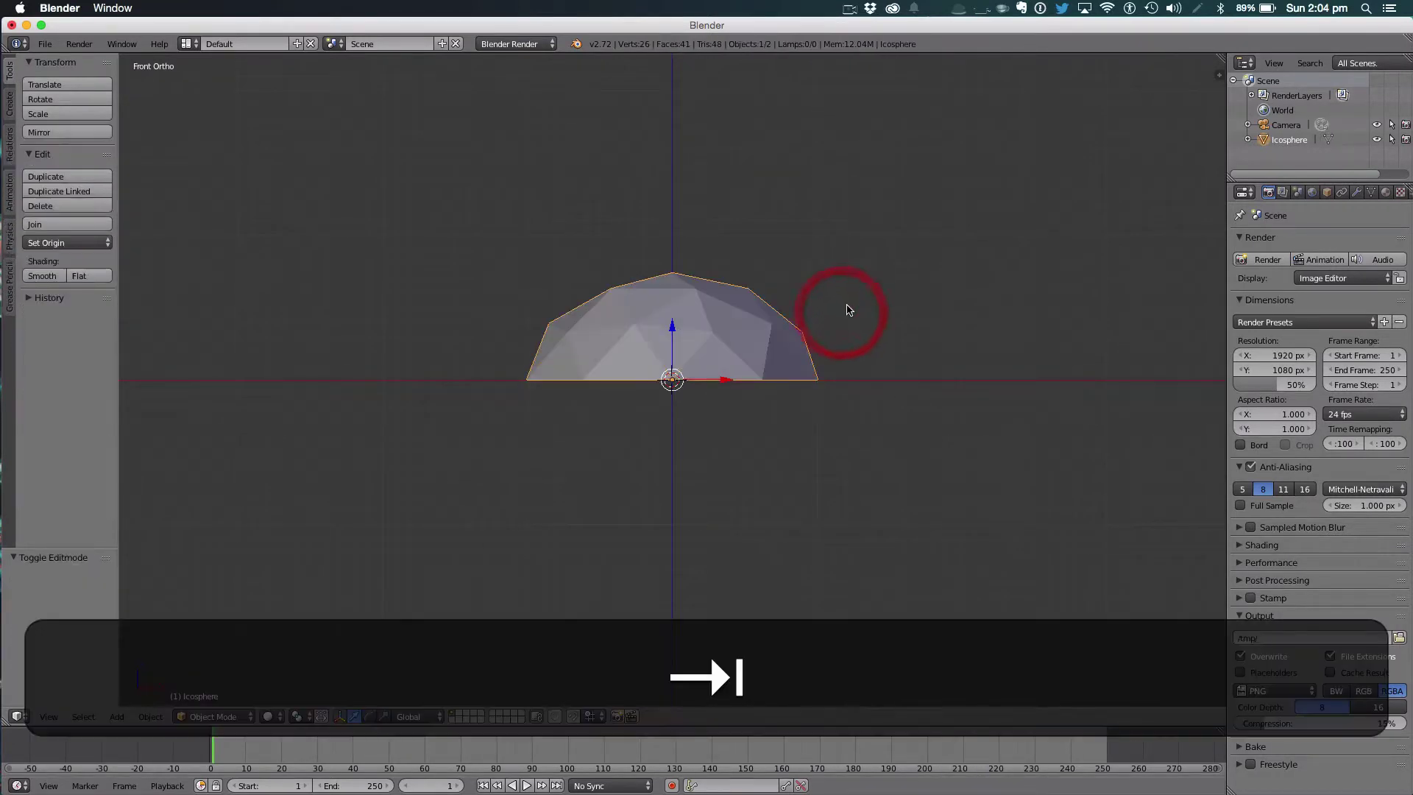
pyautogui.moveTo(845, 305); pyautogui.dragTo(907, 294, button='middle')
# Duplicate the dome, rotate the copy 180° on X, and move it below the original.
pyautogui.press('1')
pyautogui.press('a')
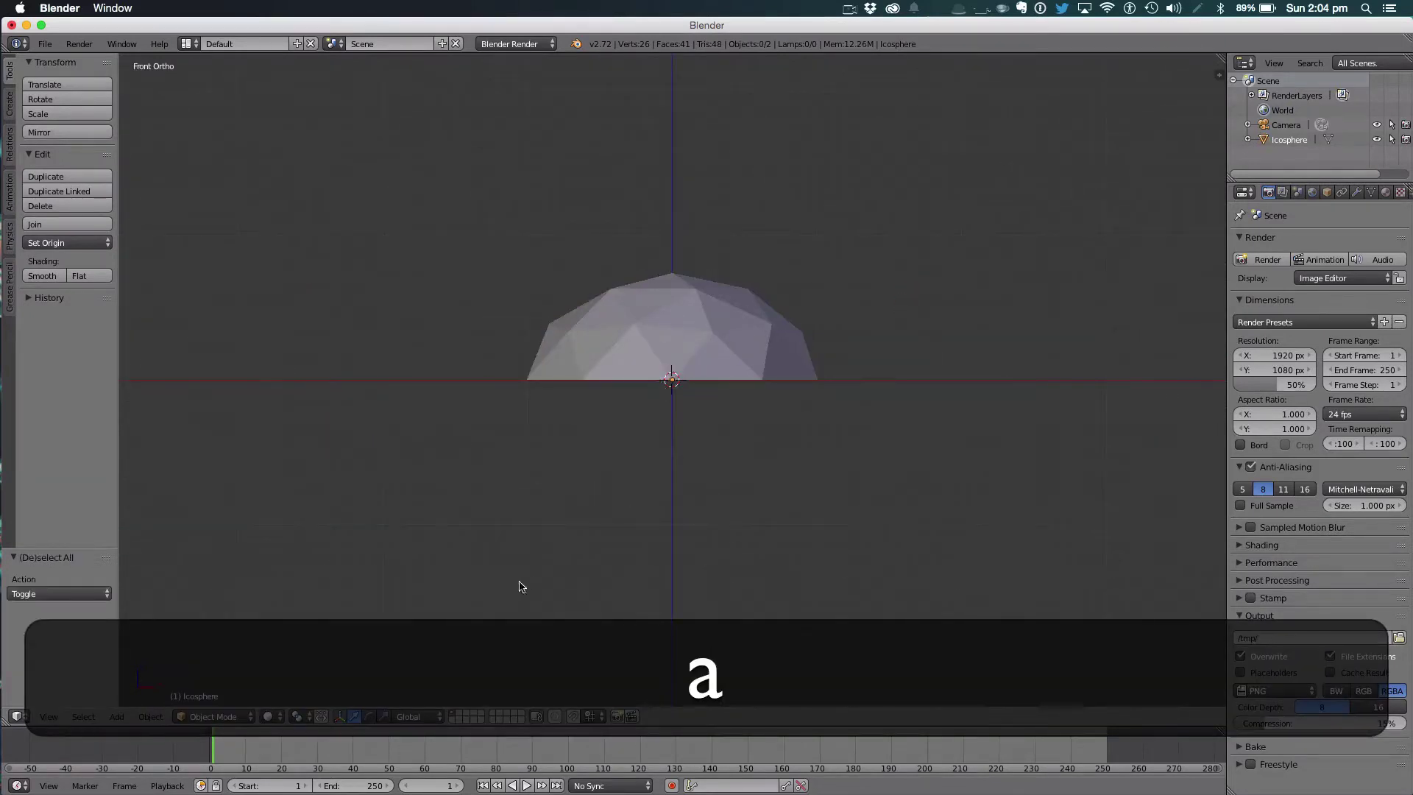
pyautogui.rightClick(675, 351)
pyautogui.hotkey('shift', 'd')
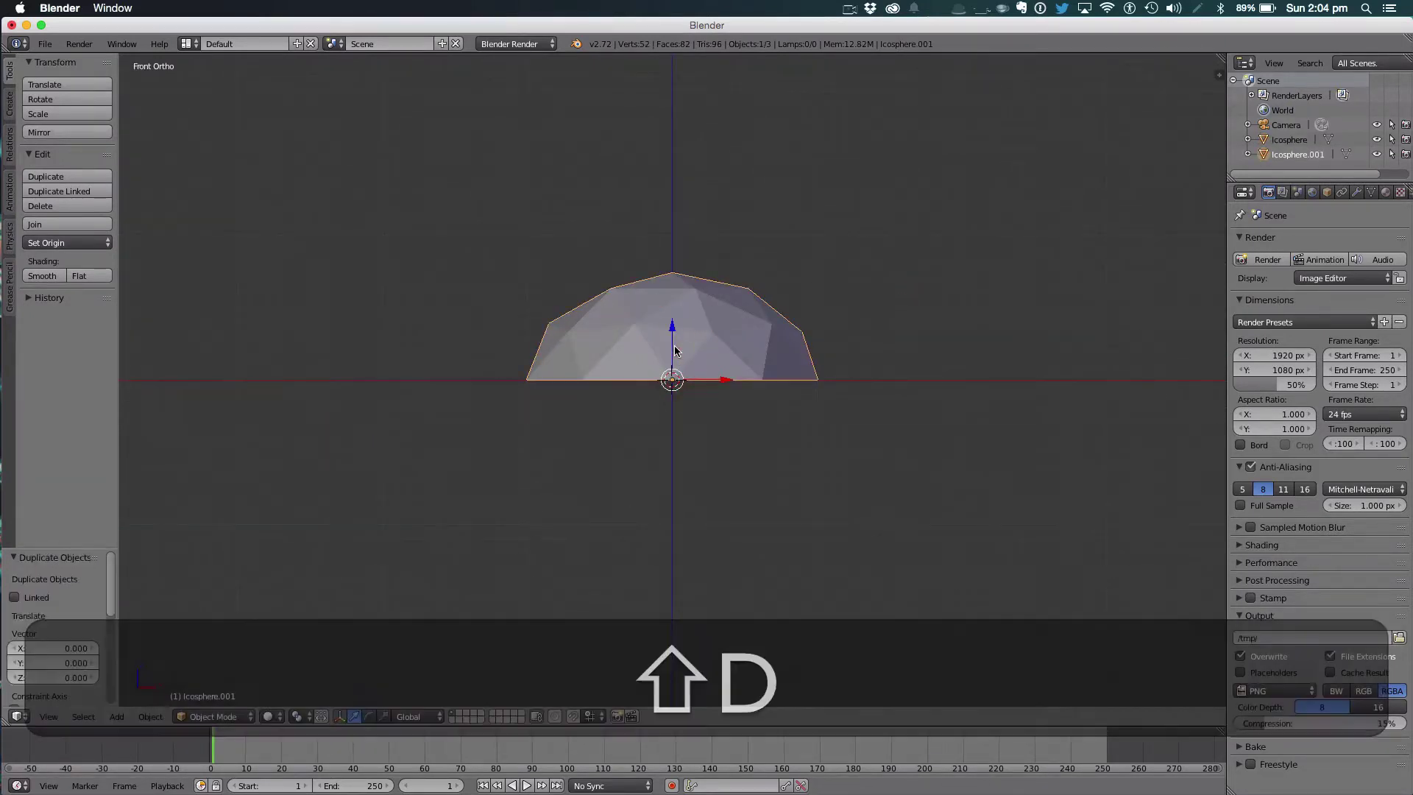
pyautogui.write('rx')
pyautogui.write('180')
pyautogui.press('Return')
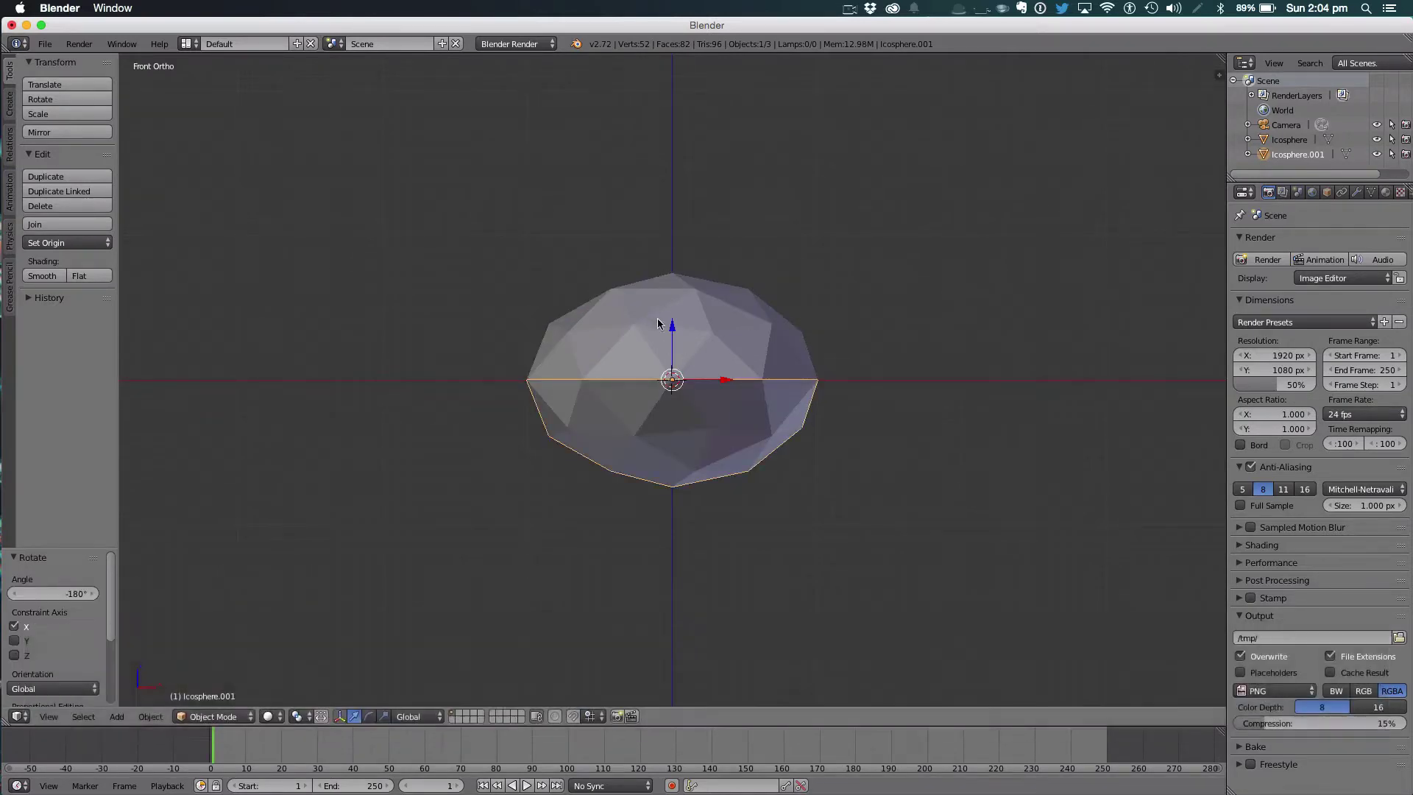
pyautogui.moveTo(671, 325); pyautogui.dragTo(672, 360)
# In wireframe Edit Mode, shift the bottom half's side vertices along the X axis.
pyautogui.press('Tab')
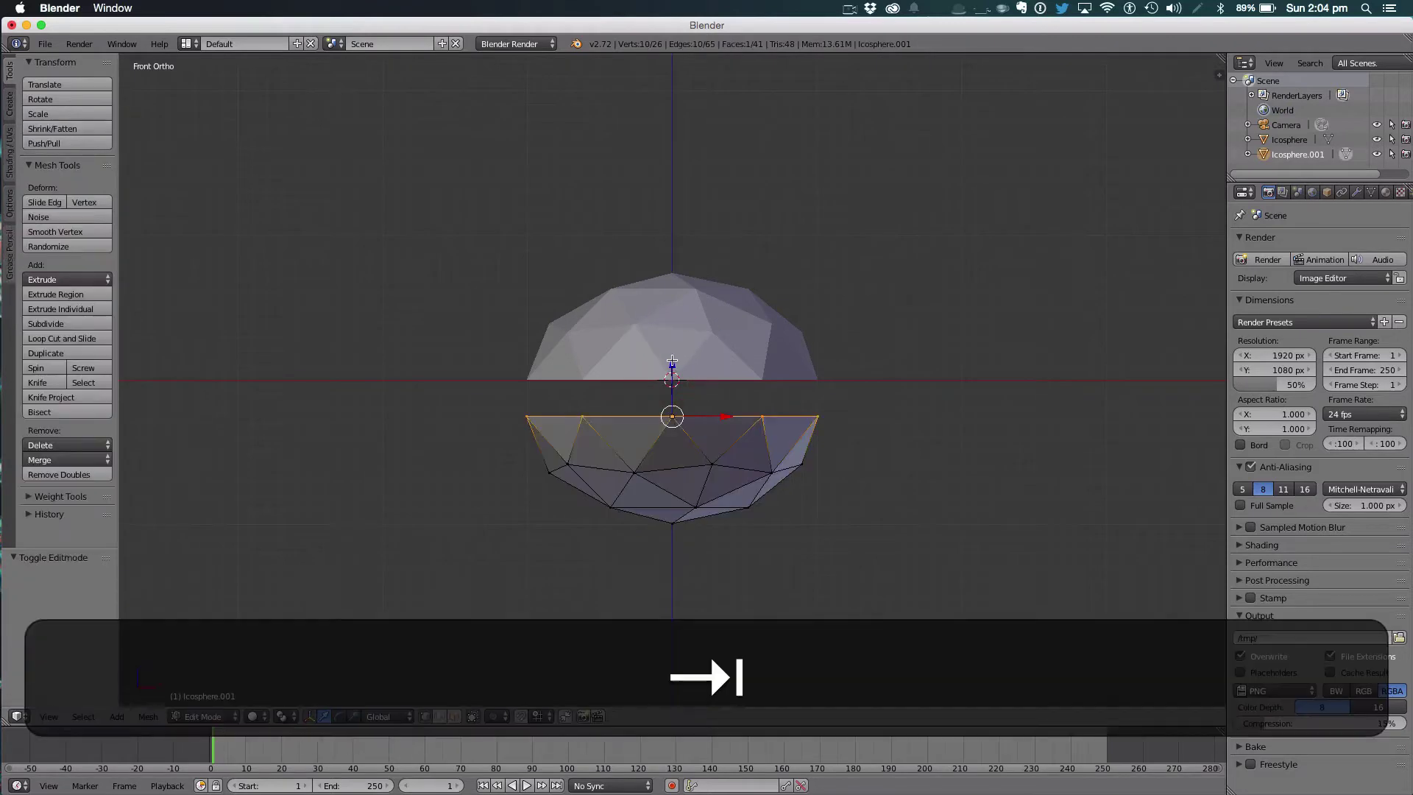
pyautogui.press('a')
pyautogui.press('z')
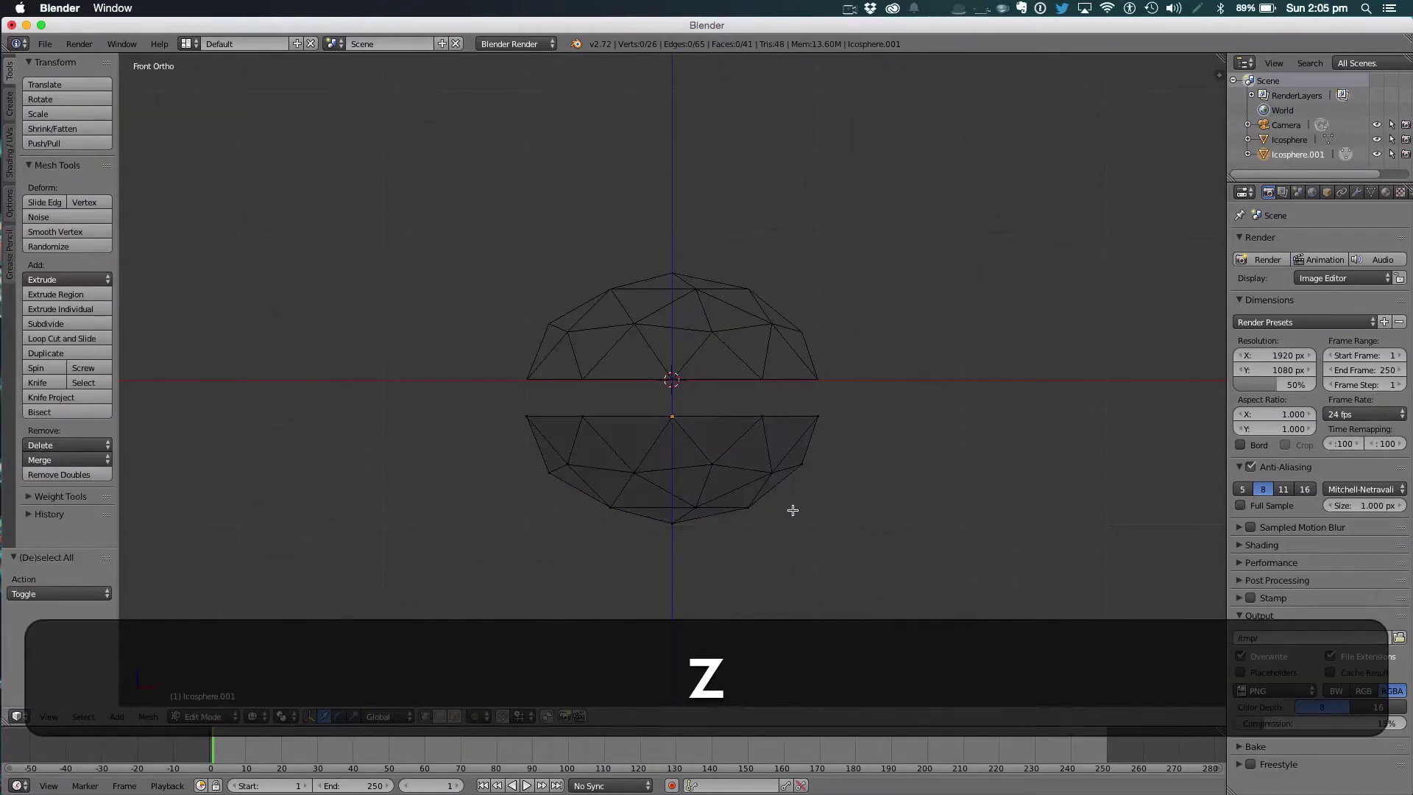
pyautogui.press('c')
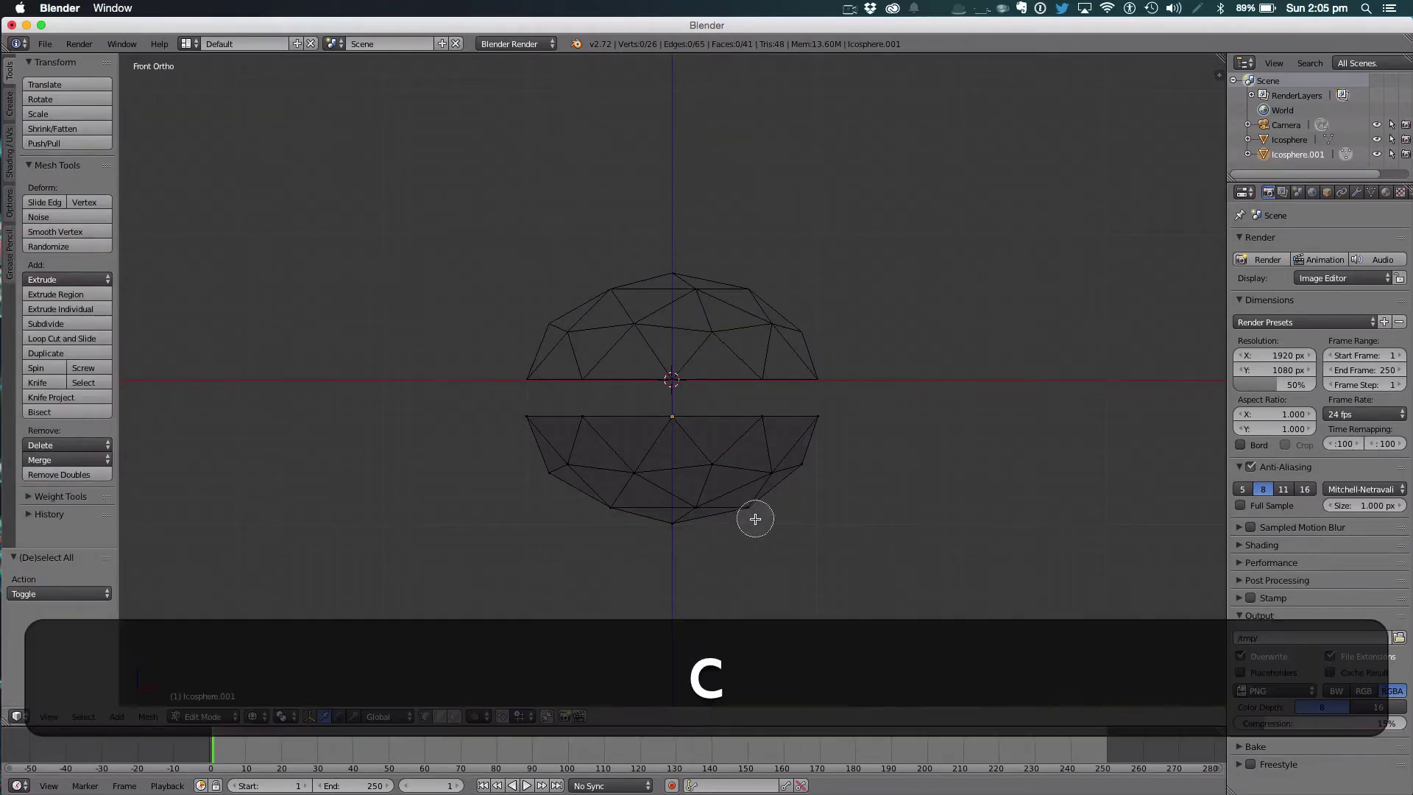
pyautogui.rightClick(748, 505)
pyautogui.moveTo(802, 507); pyautogui.dragTo(833, 508)
pyautogui.press('a')
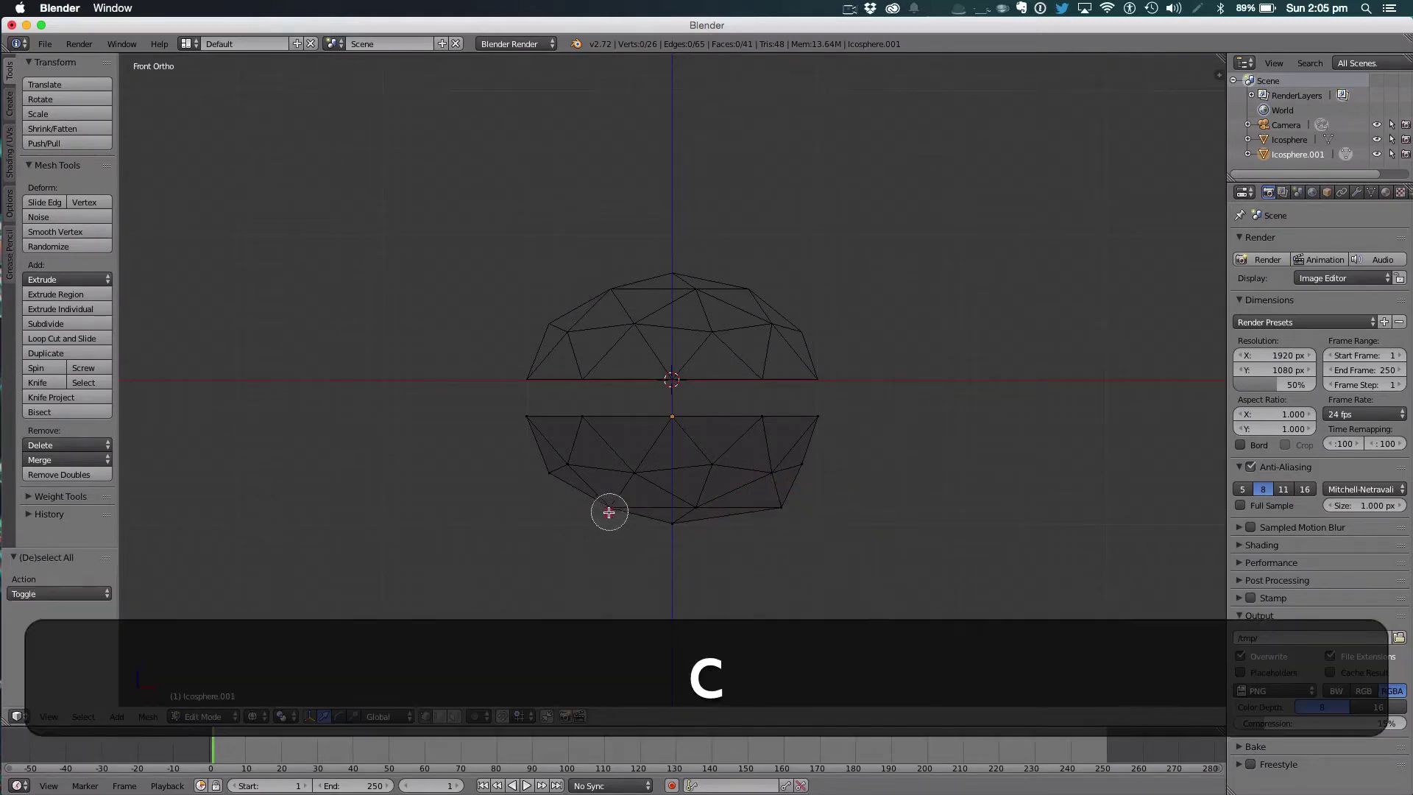
pyautogui.rightClick(609, 511)
pyautogui.moveTo(671, 507); pyautogui.dragTo(651, 504)
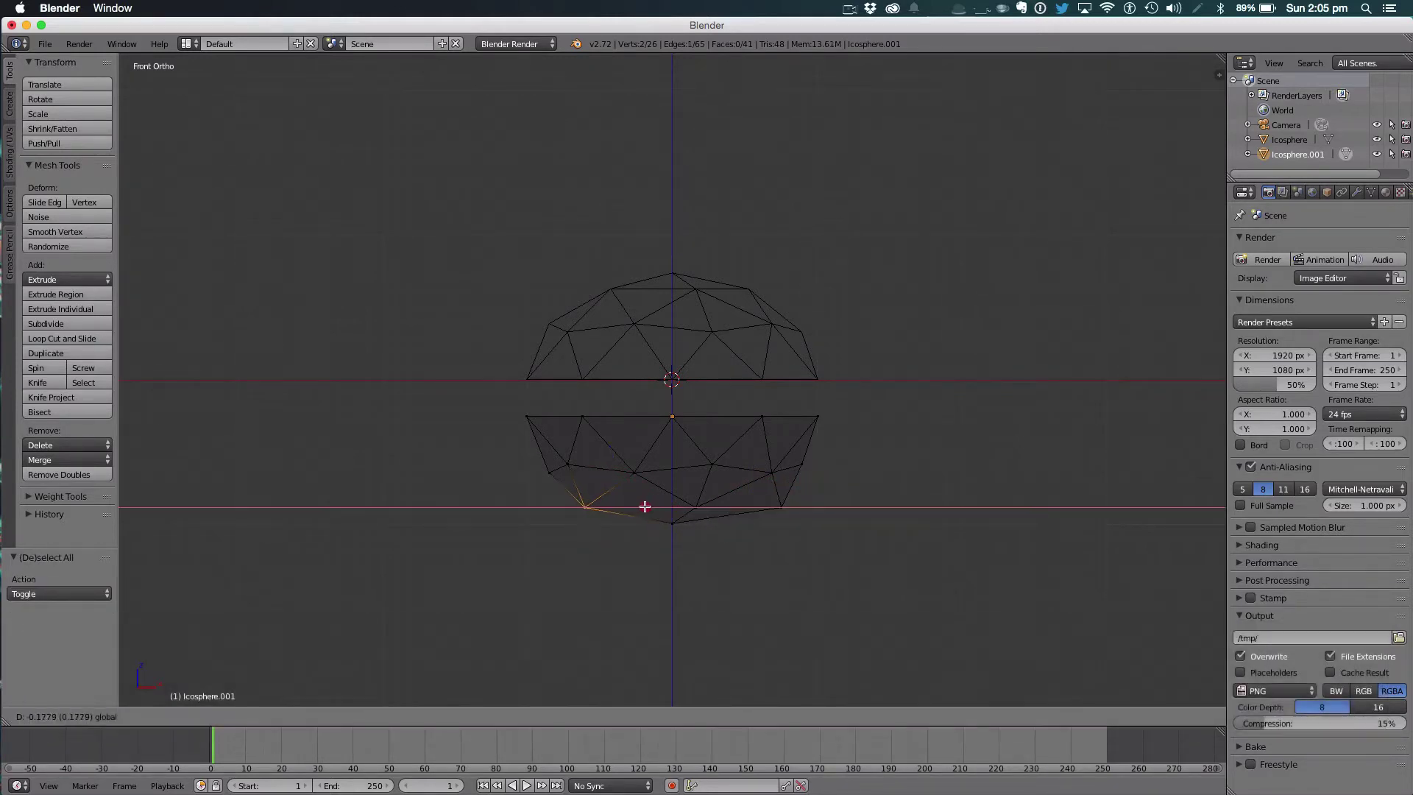
pyautogui.click(645, 507)
# Raise the bottom-most vertex to flatten the base, then return to solid Object Mode.
pyautogui.press('a')
pyautogui.press('c')
pyautogui.click(672, 527)
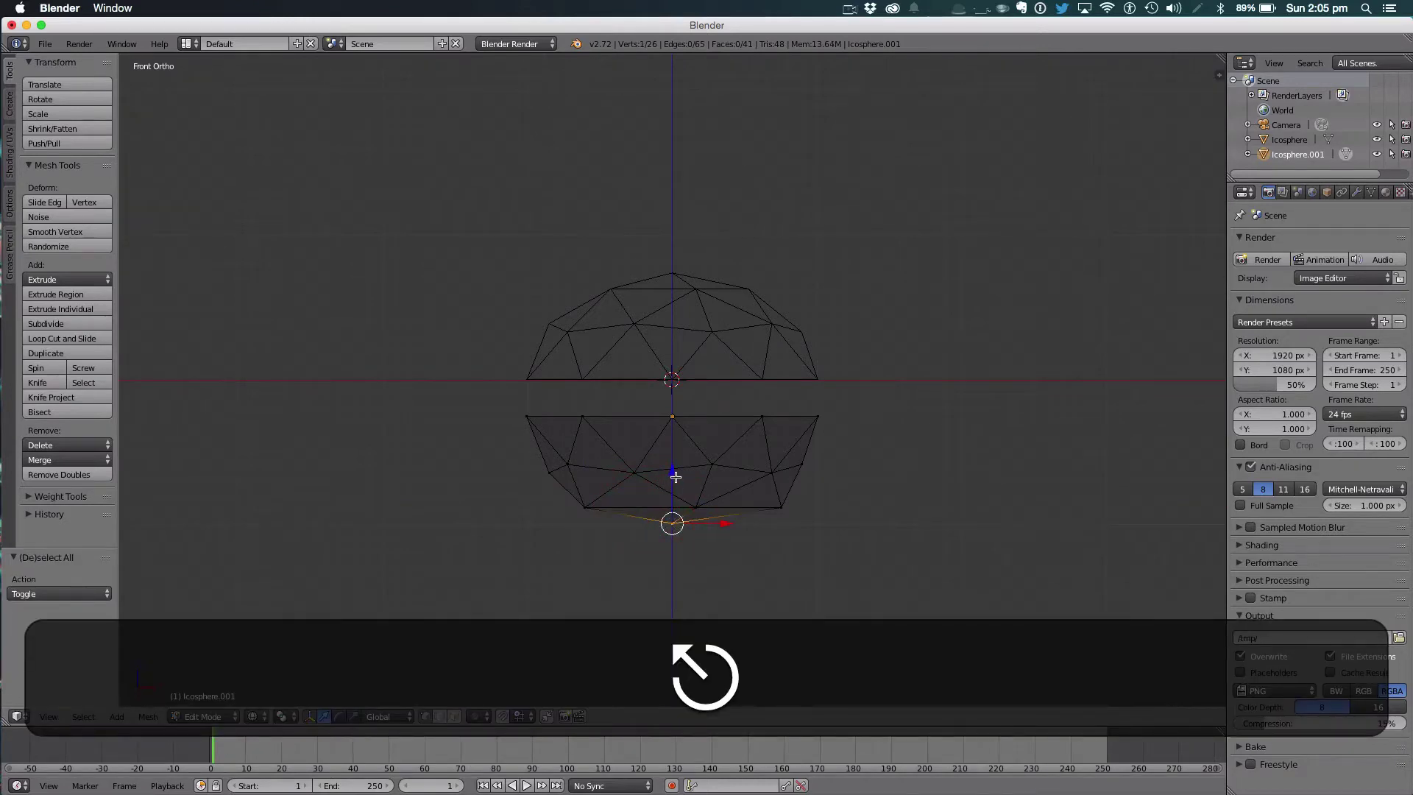
pyautogui.moveTo(675, 476); pyautogui.dragTo(673, 457)
pyautogui.press('Tab')
pyautogui.press('z')
pyautogui.moveTo(744, 466)
pyautogui.mouseDown(button='middle')
pyautogui.moveTo(769, 472)
pyautogui.moveTo(590, 446)
pyautogui.moveTo(624, 346)
pyautogui.moveTo(706, 380)
pyautogui.moveTo(708, 468)
pyautogui.moveTo(810, 467)
pyautogui.moveTo(567, 445)
pyautogui.moveTo(505, 410)
pyautogui.moveTo(559, 425)
pyautogui.mouseUp(button='middle')
# Squash the bottom bun along Z to 0.559 and move it up toward the top bun.
pyautogui.press('s')
pyautogui.press('z')
pyautogui.click(785, 434)
pyautogui.moveTo(671, 369); pyautogui.dragTo(671, 385)
pyautogui.moveTo(672, 385); pyautogui.dragTo(870, 346, button='middle')
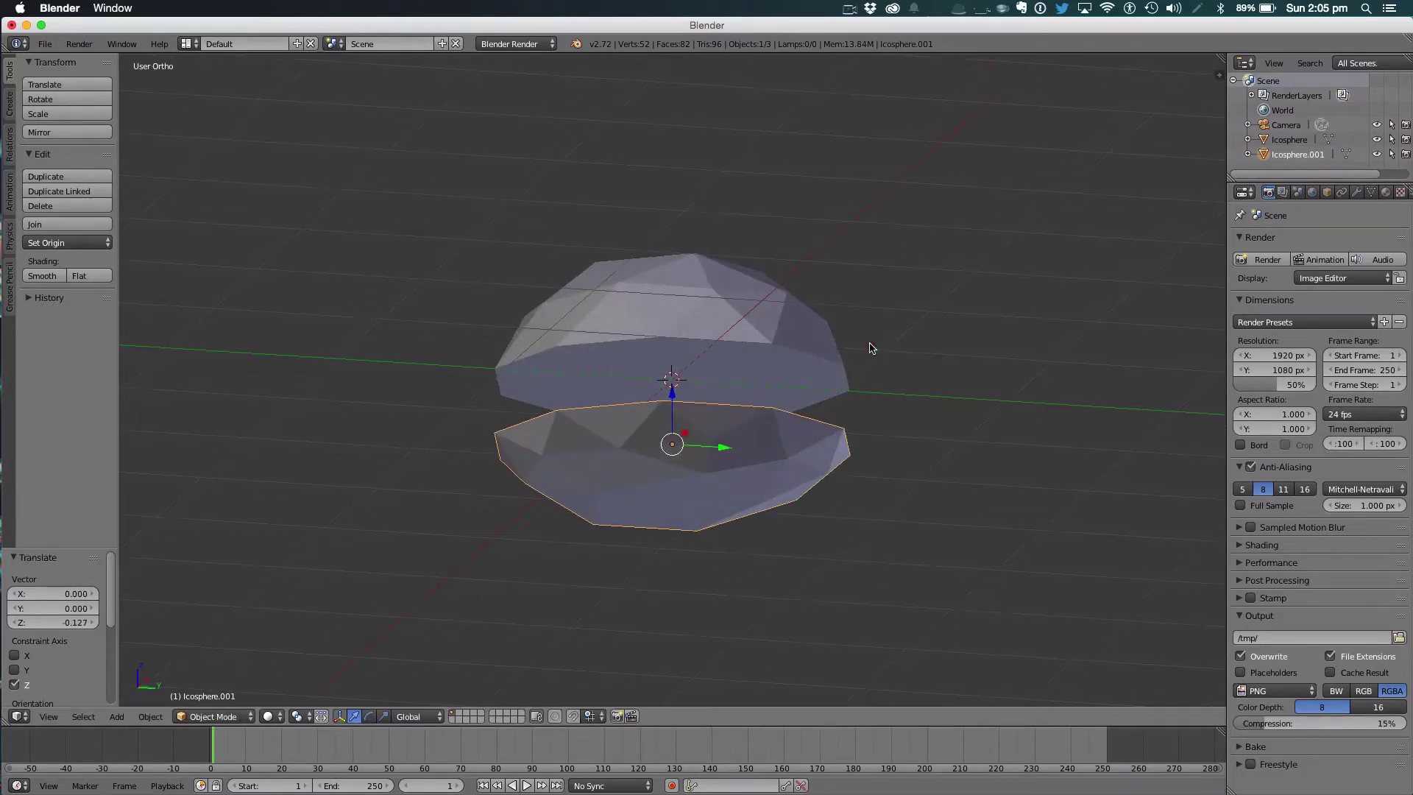
# From the front view, select both bun halves and raise them together.
pyautogui.press('KP_1')
pyautogui.scroll(-2, 869, 347)
pyautogui.press('a')
pyautogui.scroll(2, 824, 434)
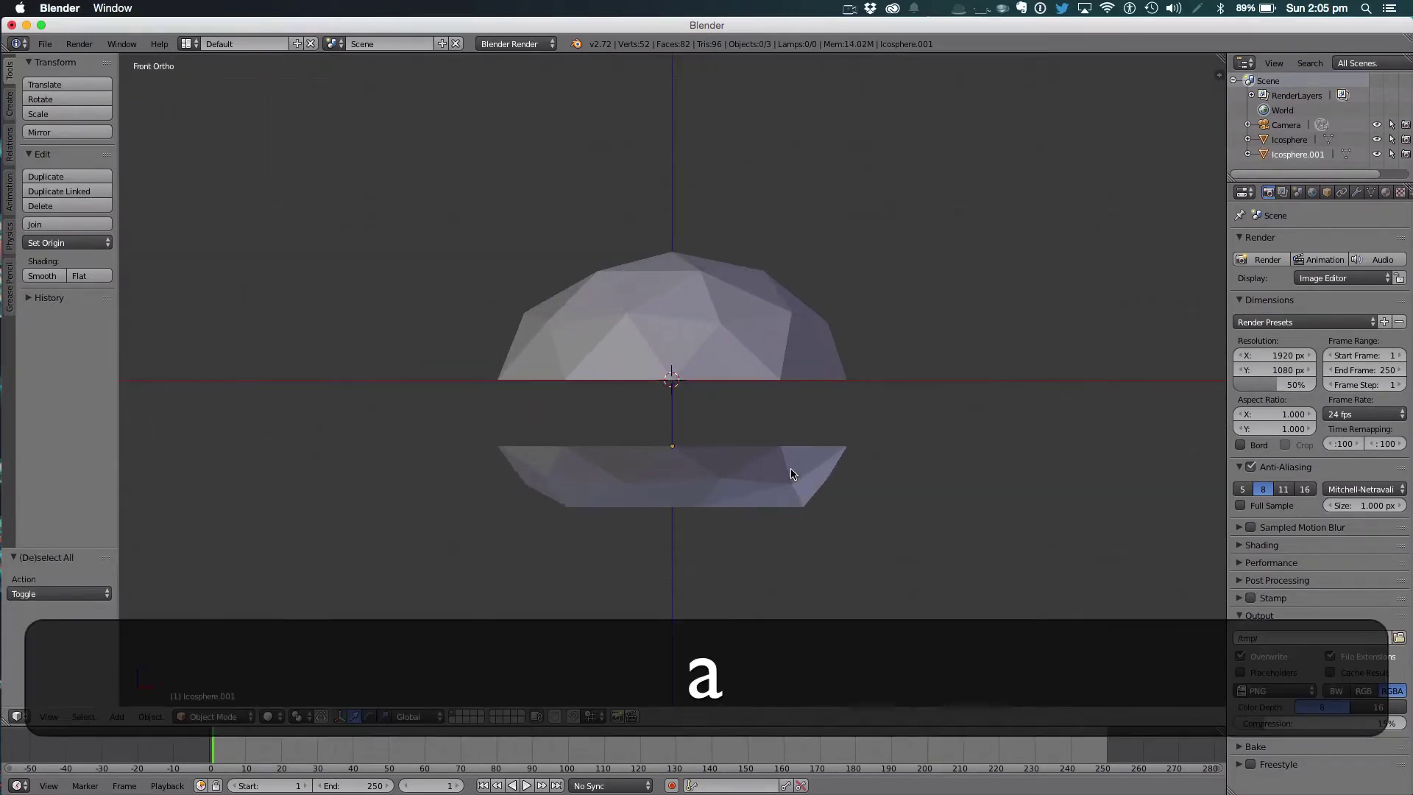
pyautogui.rightClick(791, 471)
pyautogui.rightClick(682, 373)
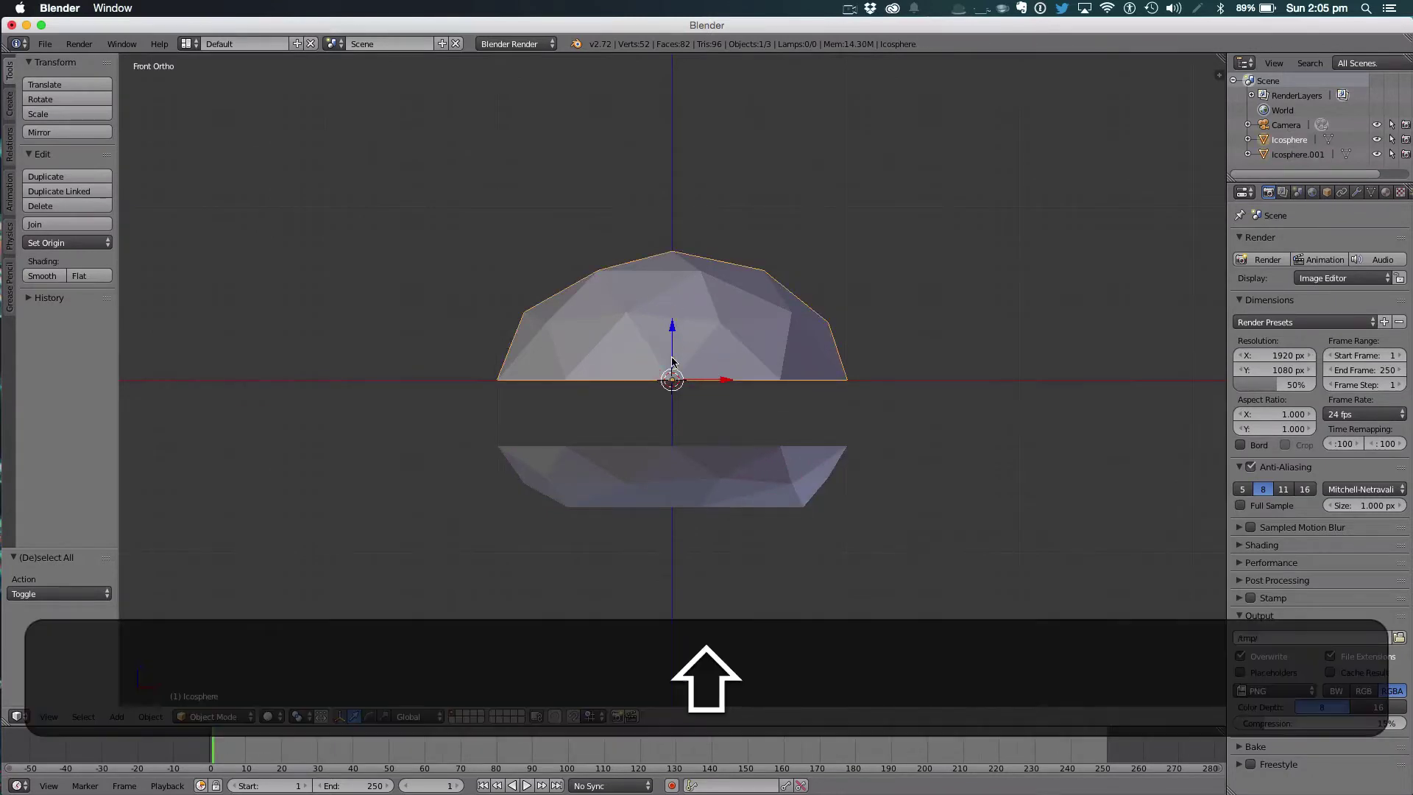
pyautogui.keyDown('shift'); pyautogui.rightClick(670, 475); pyautogui.keyUp('shift')
pyautogui.moveTo(672, 357); pyautogui.dragTo(669, 321)
# Deselect everything and add a flat plane at the scene centre.
pyautogui.press('a')
pyautogui.hotkey('shift', 'a')
pyautogui.moveTo(727, 370)
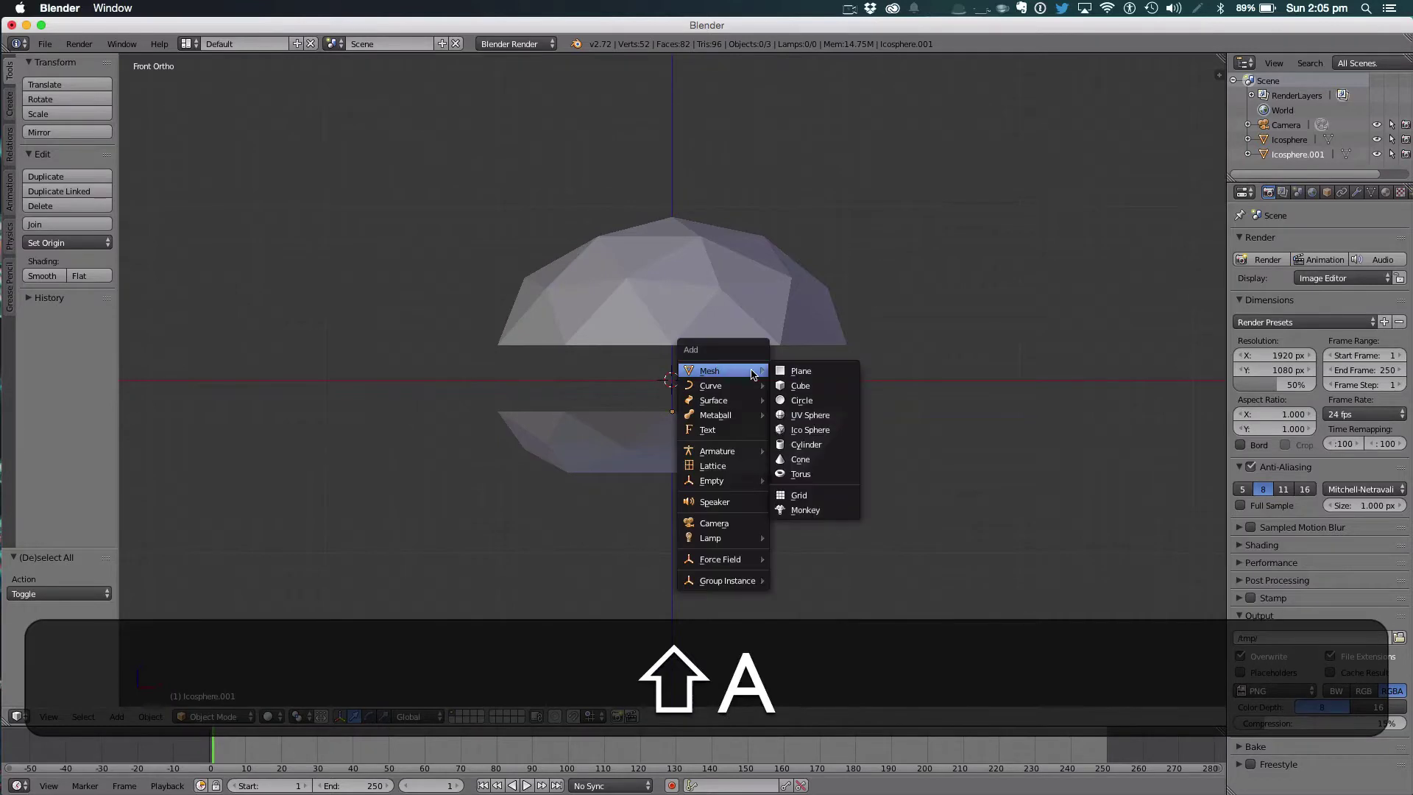
pyautogui.click(781, 373)
pyautogui.moveTo(842, 370); pyautogui.dragTo(752, 395, button='middle')
# Subdivide the plane's mesh repeatedly in Edit Mode, undo the last subdivision, and exit.
pyautogui.press('Tab')
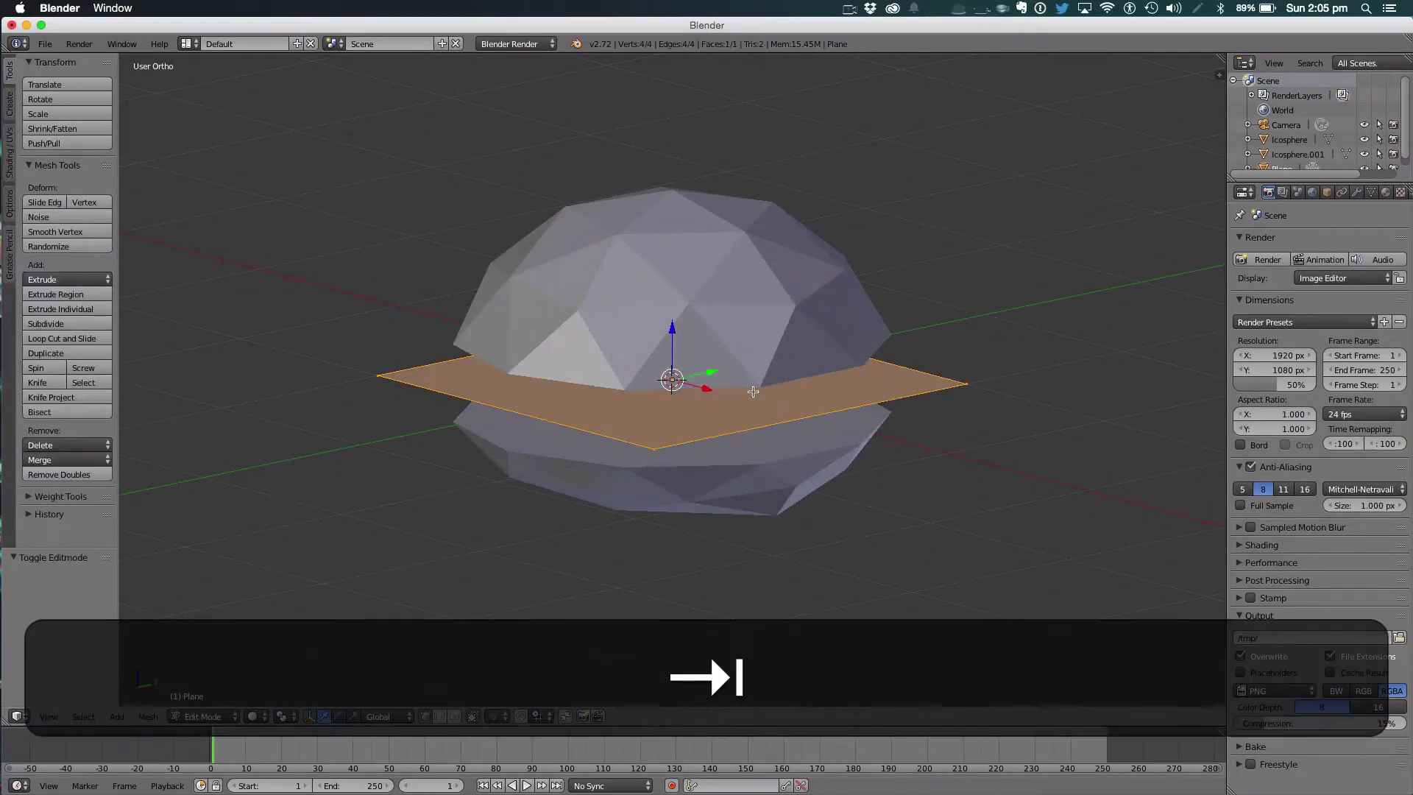
pyautogui.press('w')
pyautogui.click(752, 393)
pyautogui.press('w')
pyautogui.click(752, 393)
pyautogui.press('w')
pyautogui.click(753, 392)
pyautogui.press('w')
pyautogui.click(752, 393)
pyautogui.press('w')
pyautogui.click(752, 392)
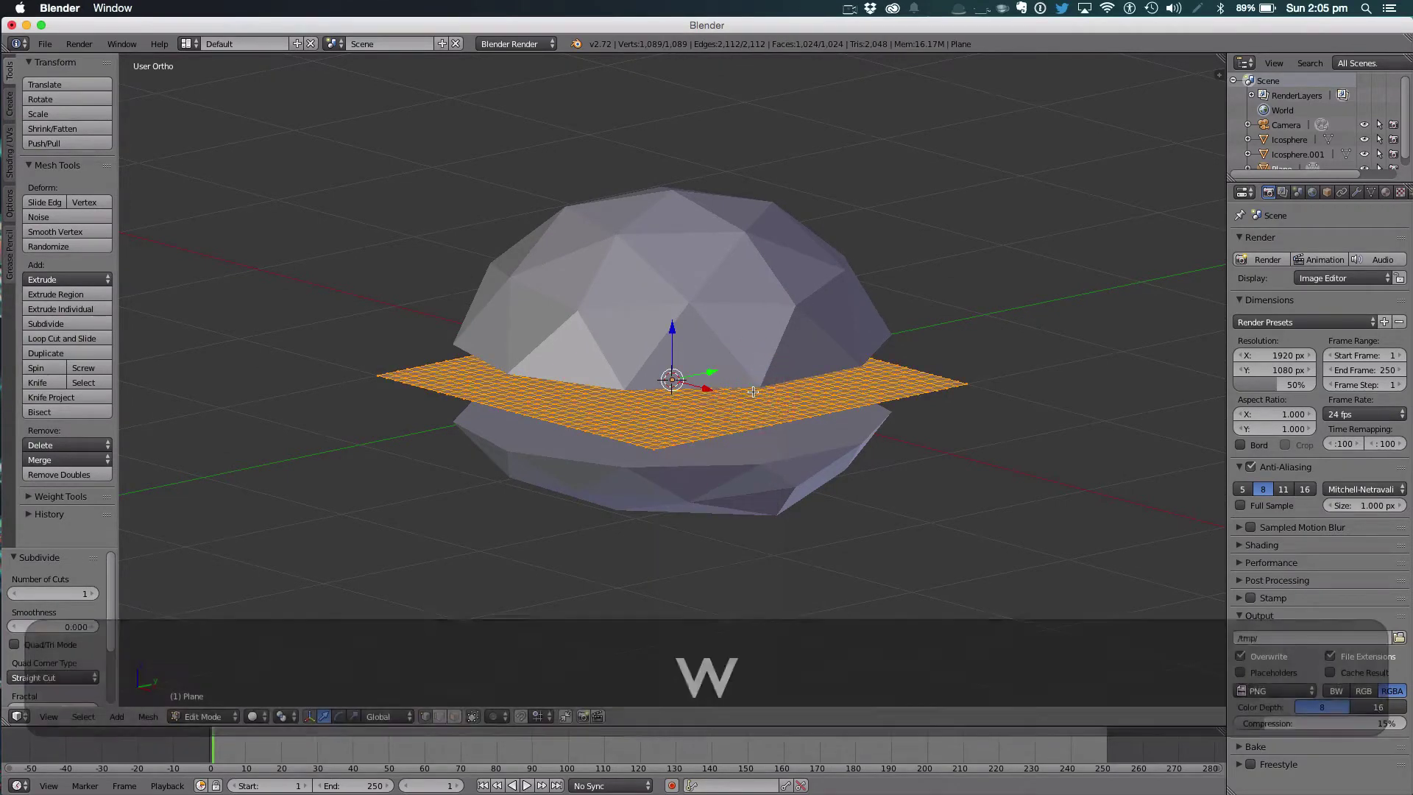
pyautogui.press('super+z')
pyautogui.press('super+Tab')
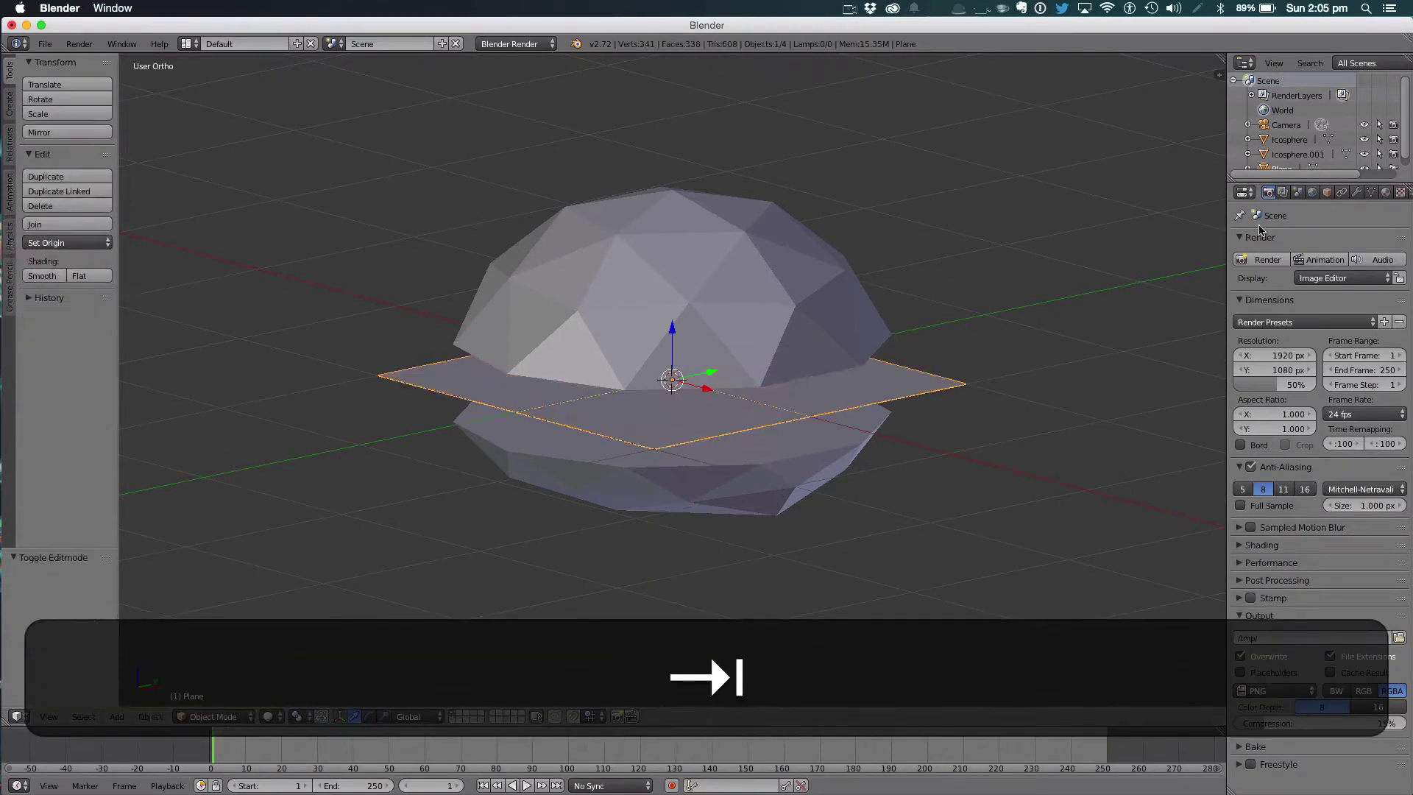
# Add a Displace modifier to the plane using the Tex texture set to Clouds.
pyautogui.click(1357, 192)
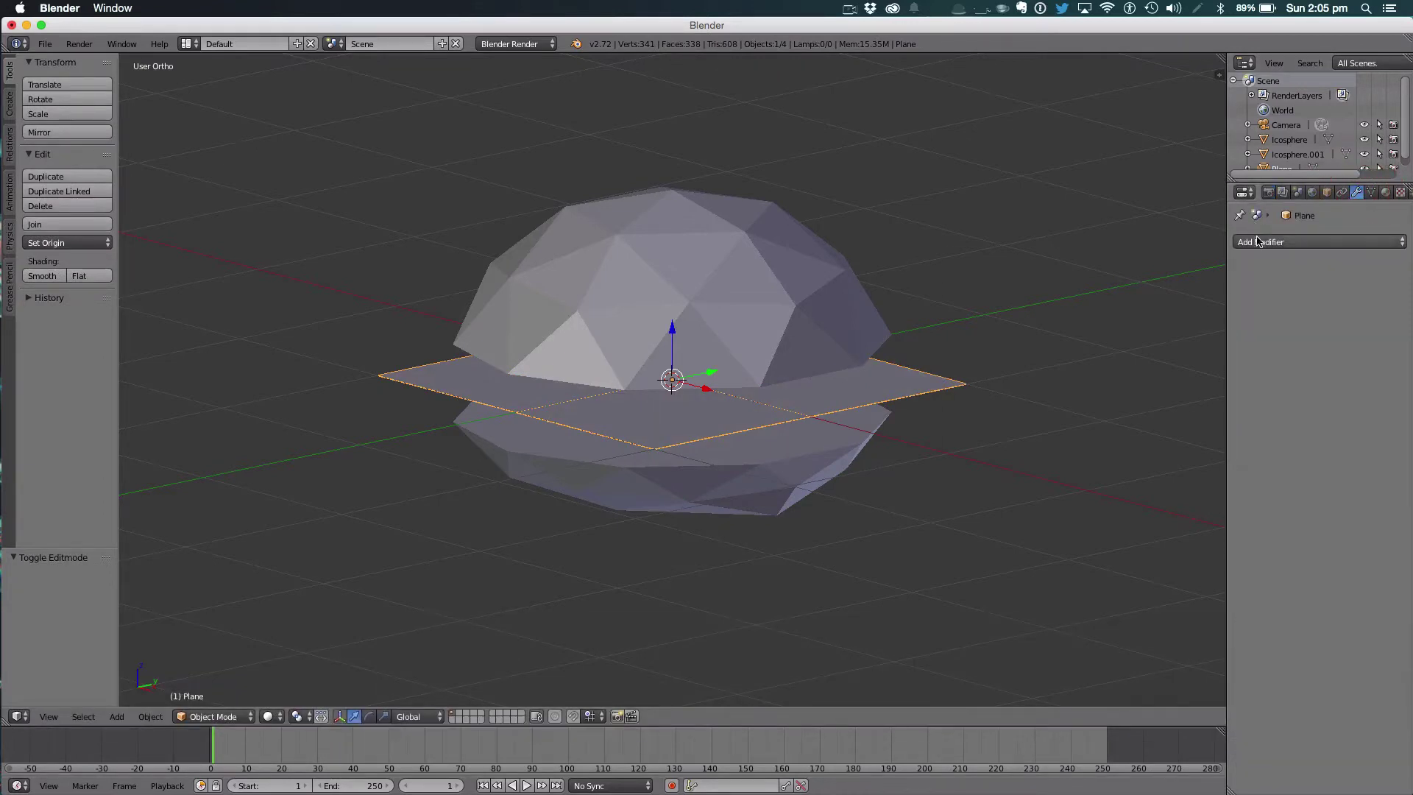
pyautogui.click(1262, 241)
pyautogui.click(1210, 329)
pyautogui.click(1247, 326)
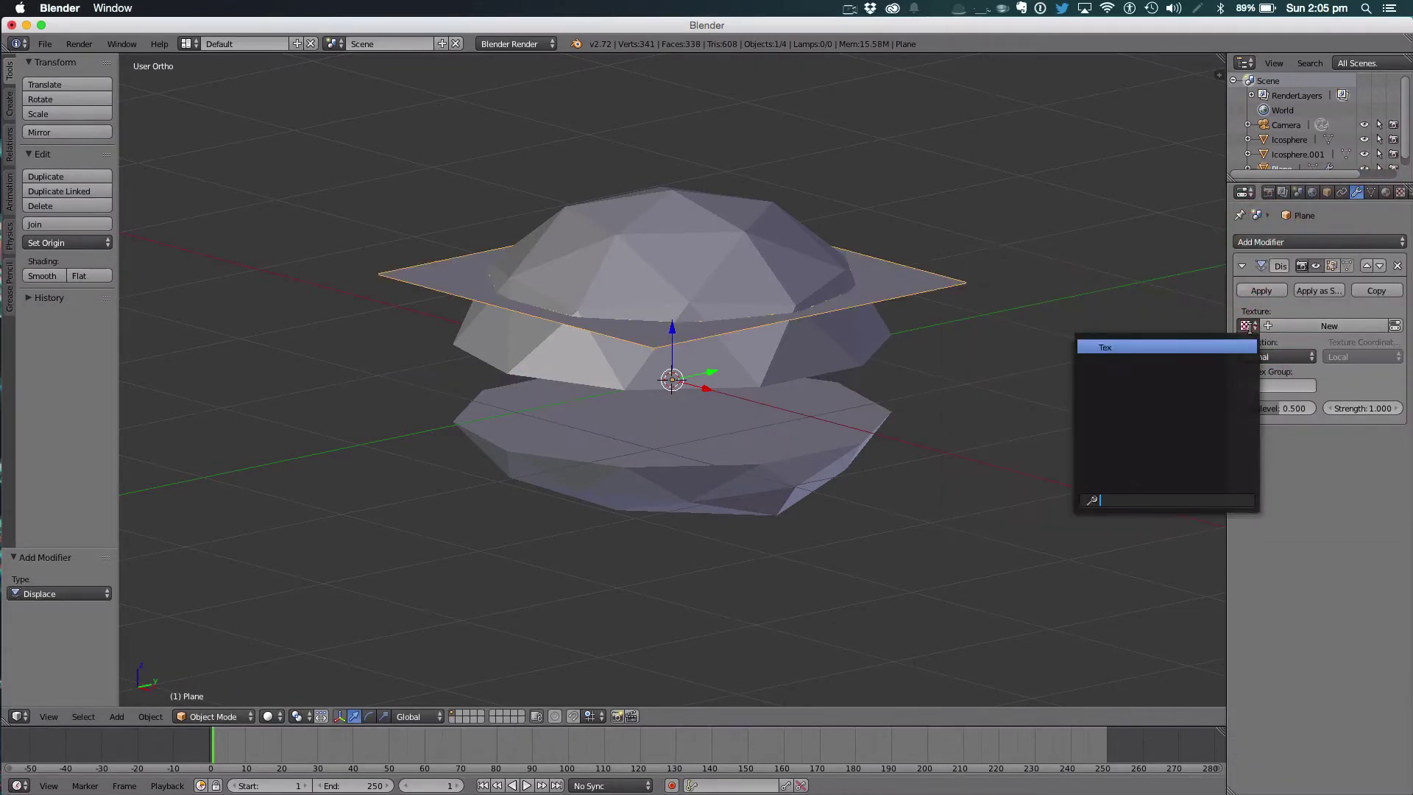
pyautogui.click(1232, 344)
pyautogui.click(1400, 192)
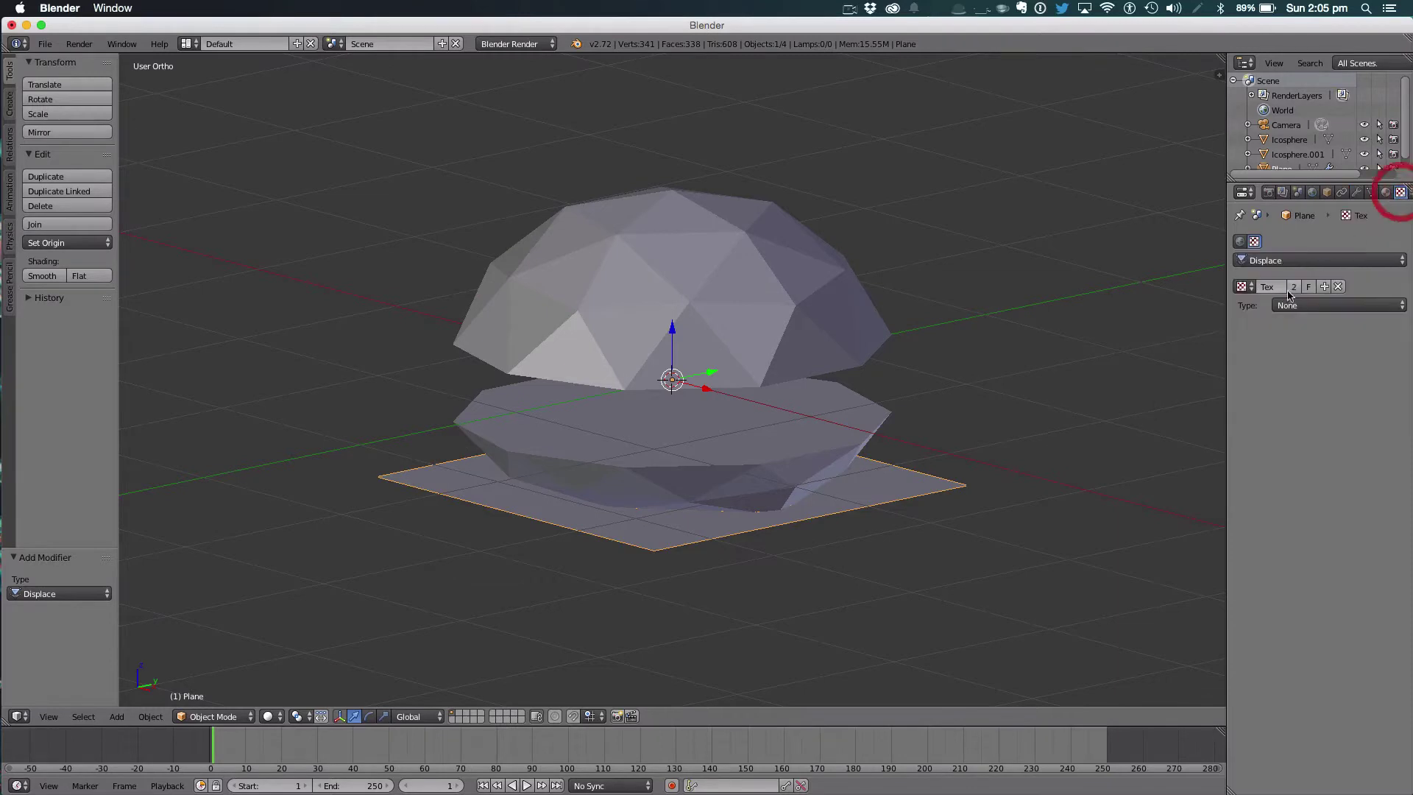
pyautogui.click(1284, 304)
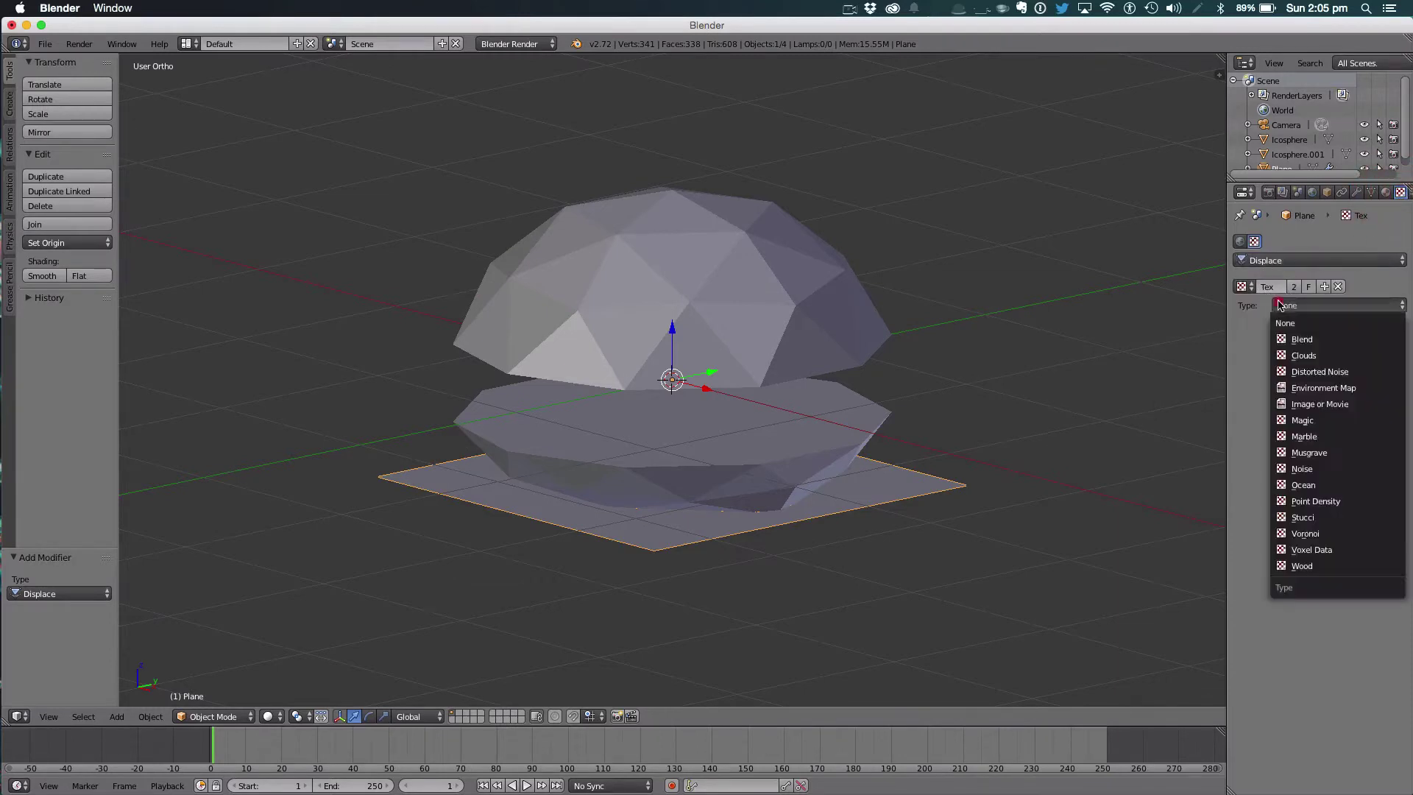
pyautogui.click(1298, 356)
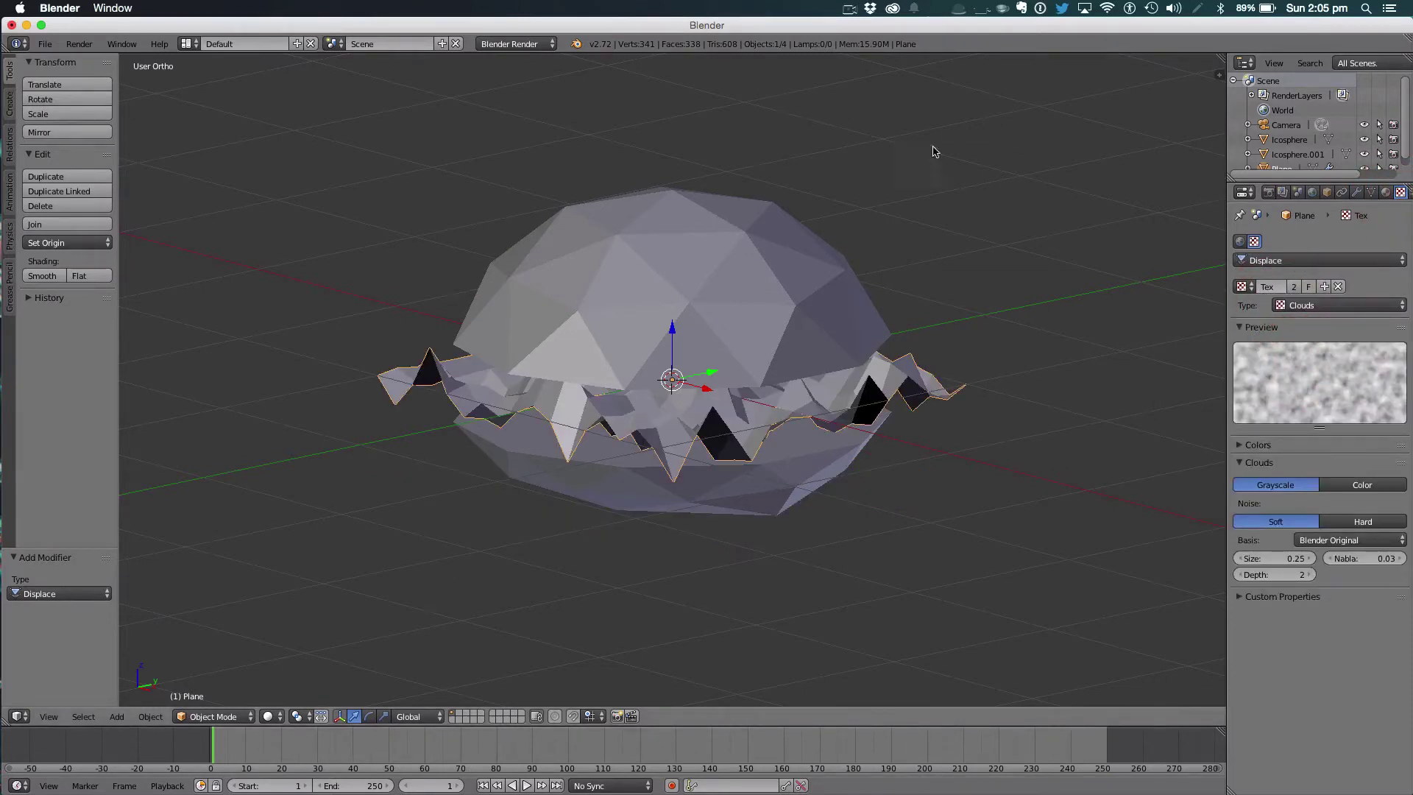
# Switch the render engine to Cycles and lower the displacement strength to 0.4.
pyautogui.click(510, 45)
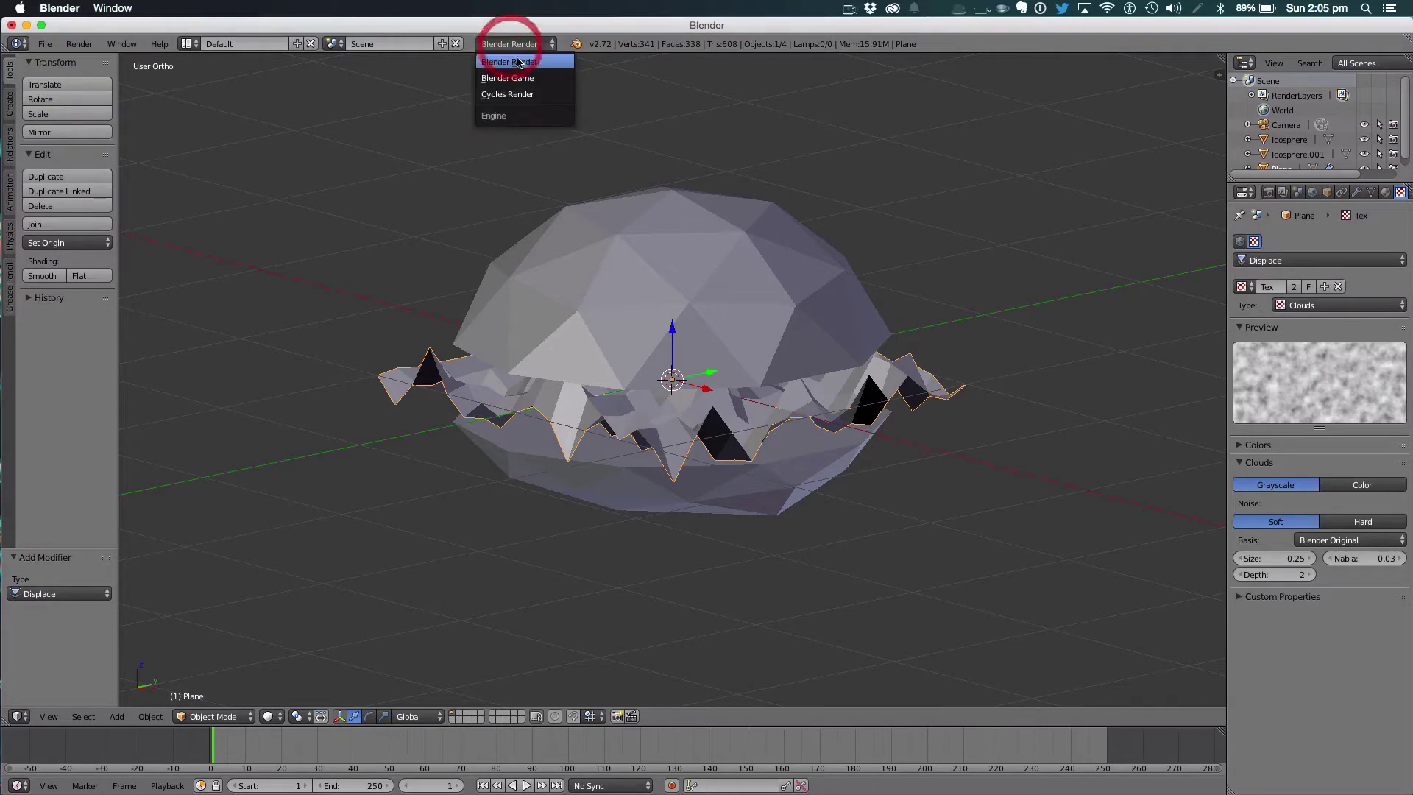
pyautogui.click(529, 95)
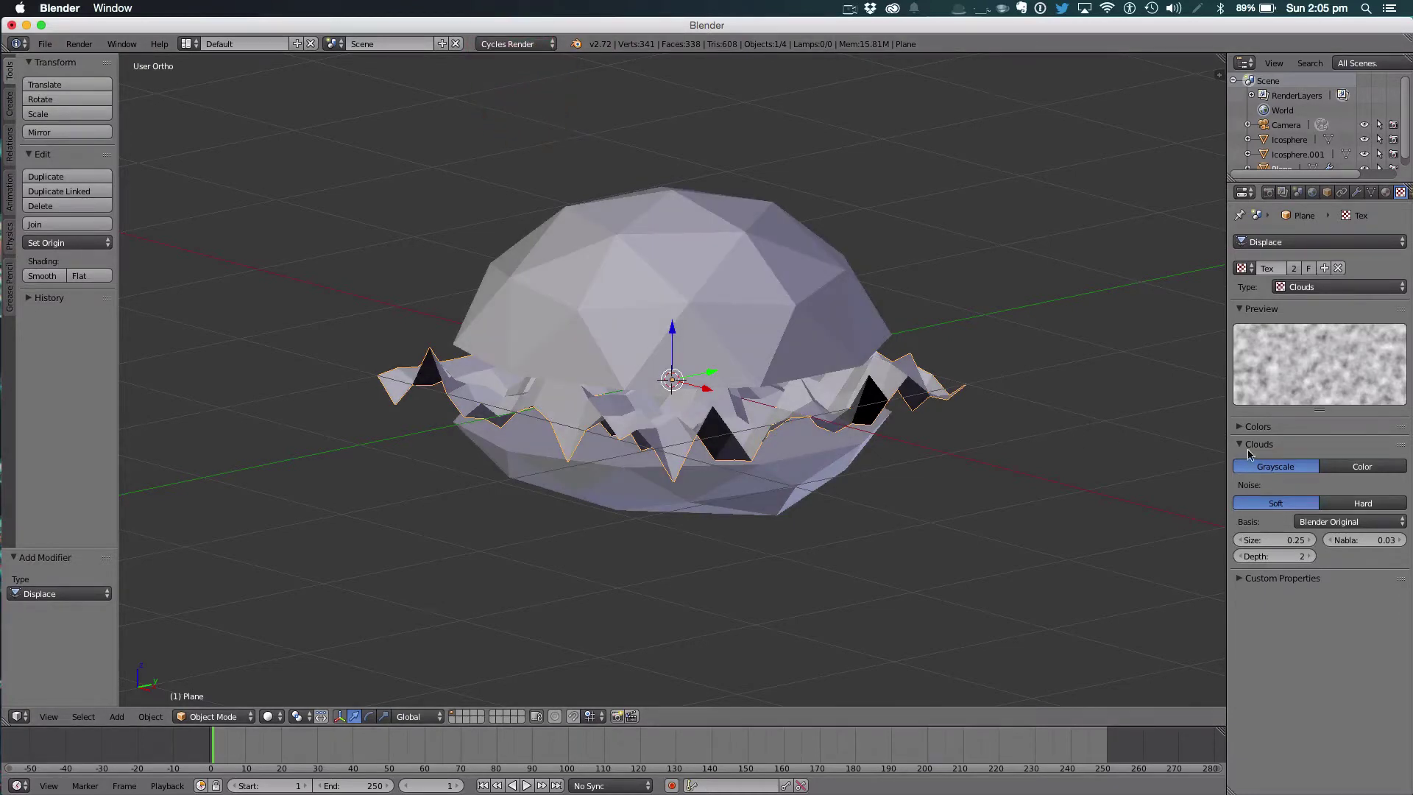
pyautogui.click(1357, 192)
pyautogui.moveTo(1207, 449); pyautogui.dragTo(1207, 407, button='middle')
pyautogui.moveTo(1325, 409); pyautogui.dragTo(1284, 409)
pyautogui.moveTo(957, 478); pyautogui.dragTo(802, 474, button='middle')
# Add a Decimate modifier to the lettuce with ratio 0.4654.
pyautogui.click(1292, 241)
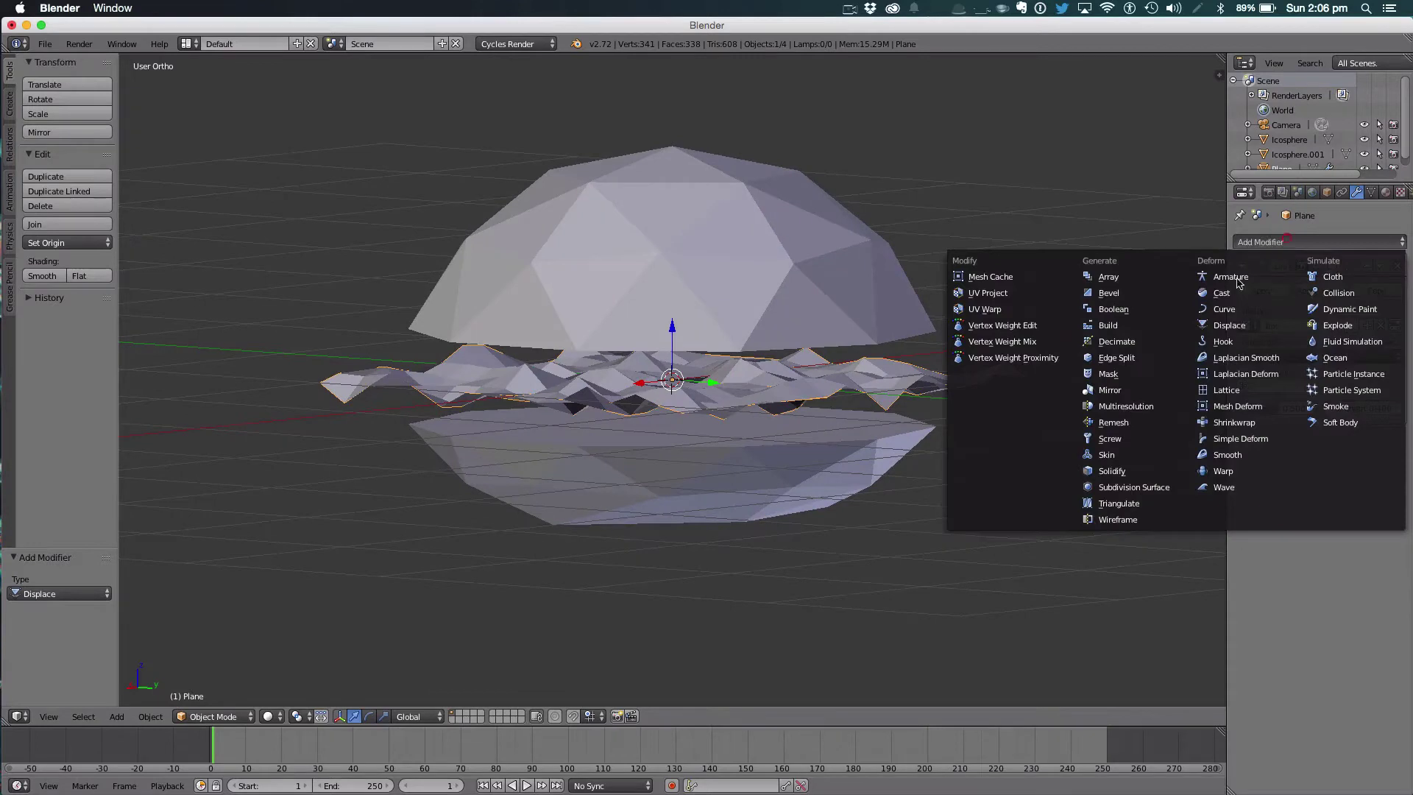
pyautogui.click(1170, 343)
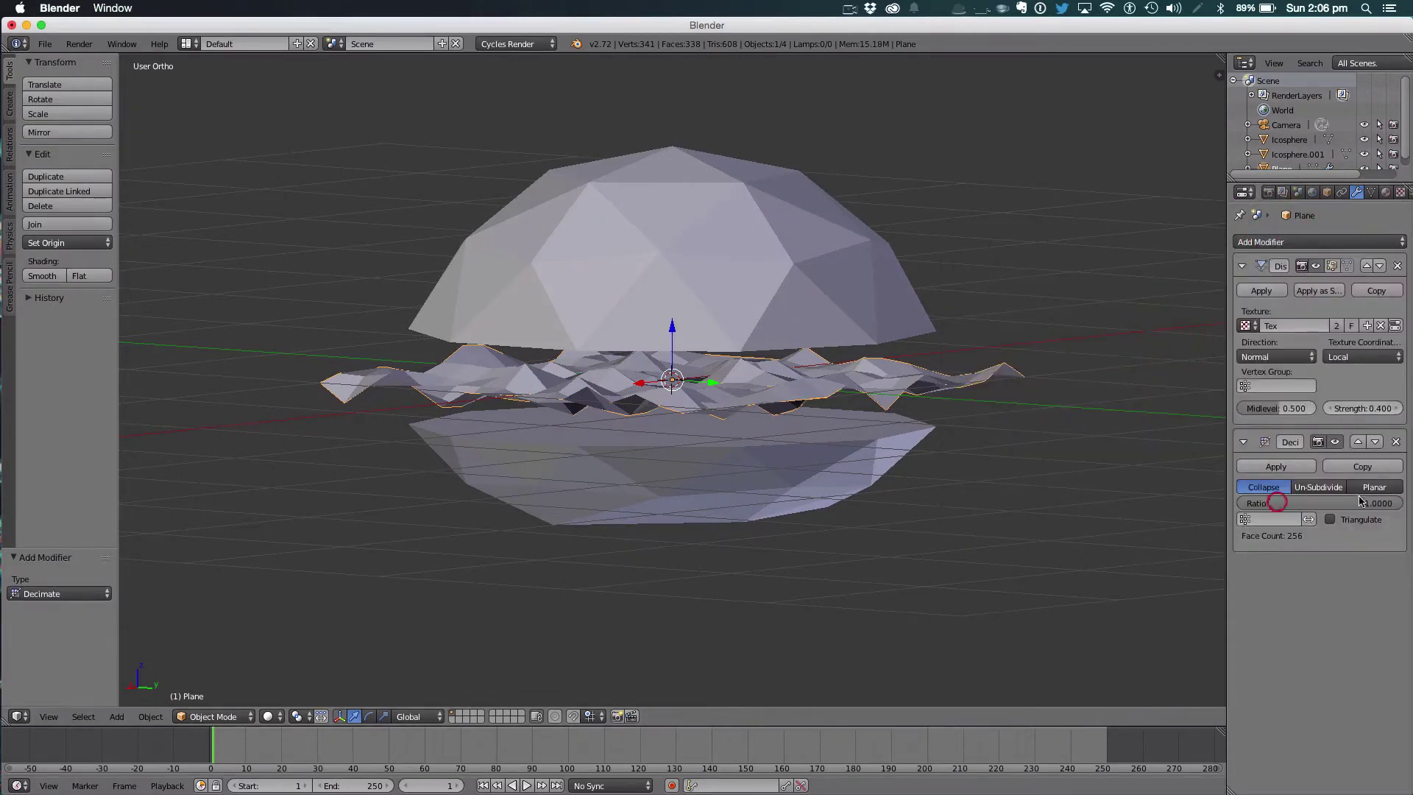
pyautogui.moveTo(1363, 503); pyautogui.dragTo(1317, 502)
pyautogui.moveTo(905, 380); pyautogui.dragTo(944, 392, button='middle')
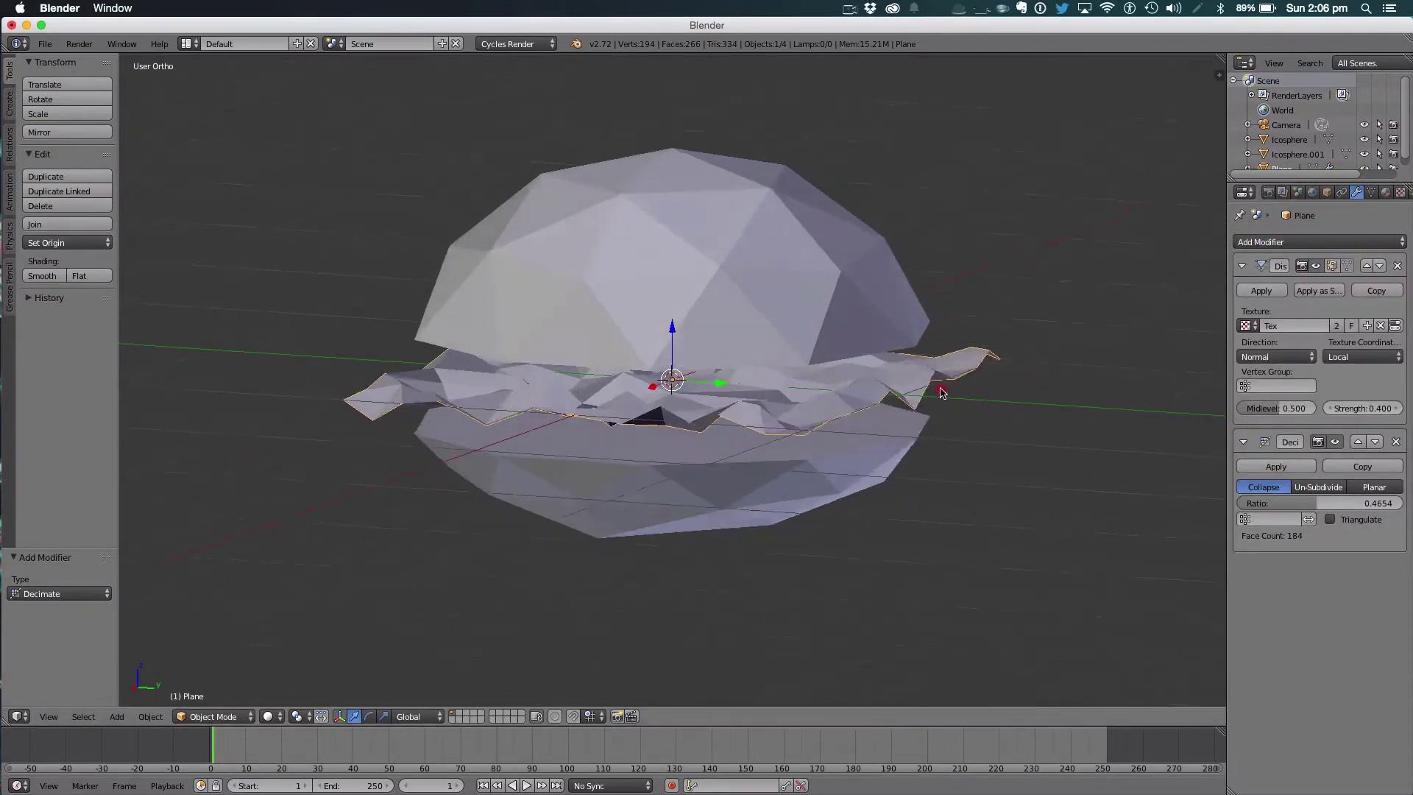
# From front view, move the lettuce plane down along Z onto the bottom bun.
pyautogui.press('1')
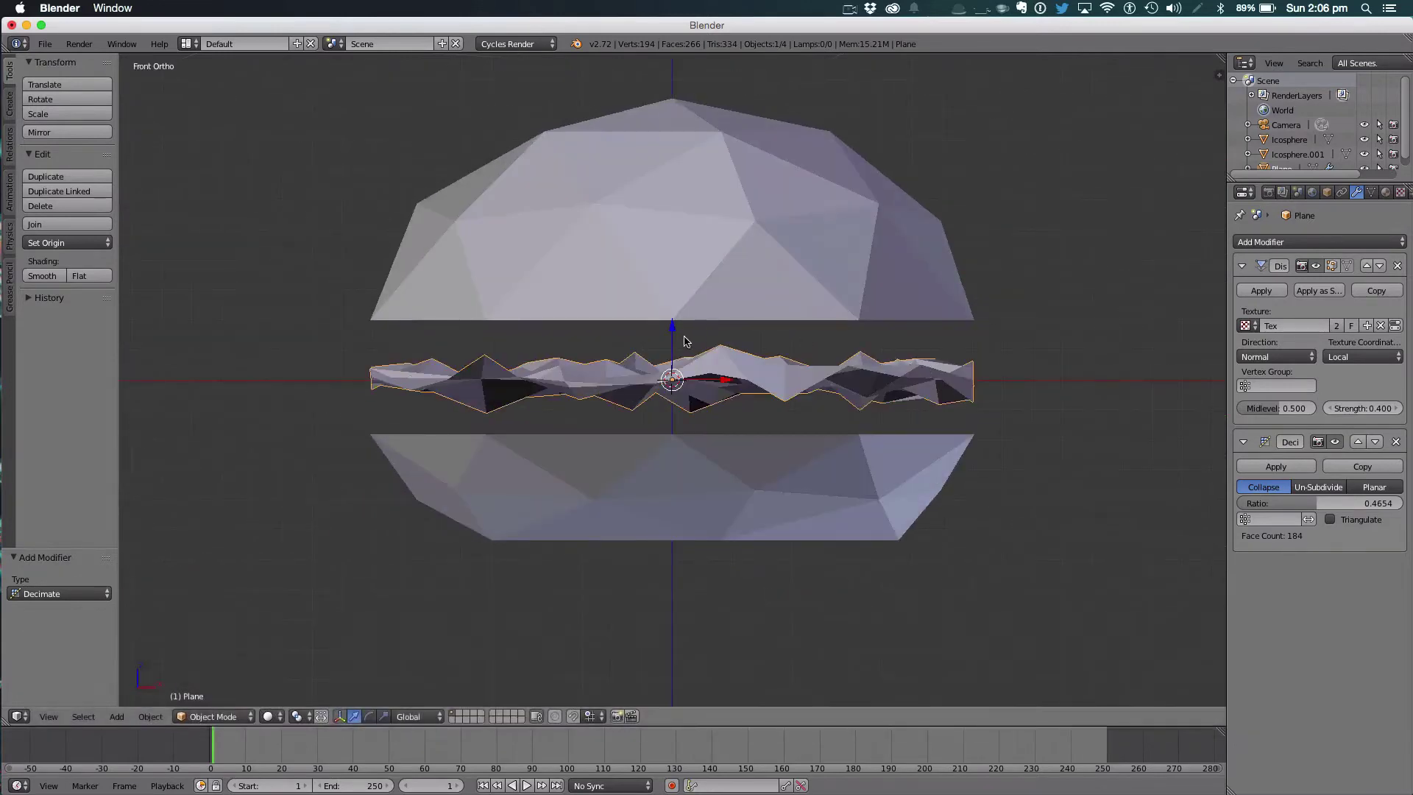
pyautogui.press('g')
pyautogui.press('z')
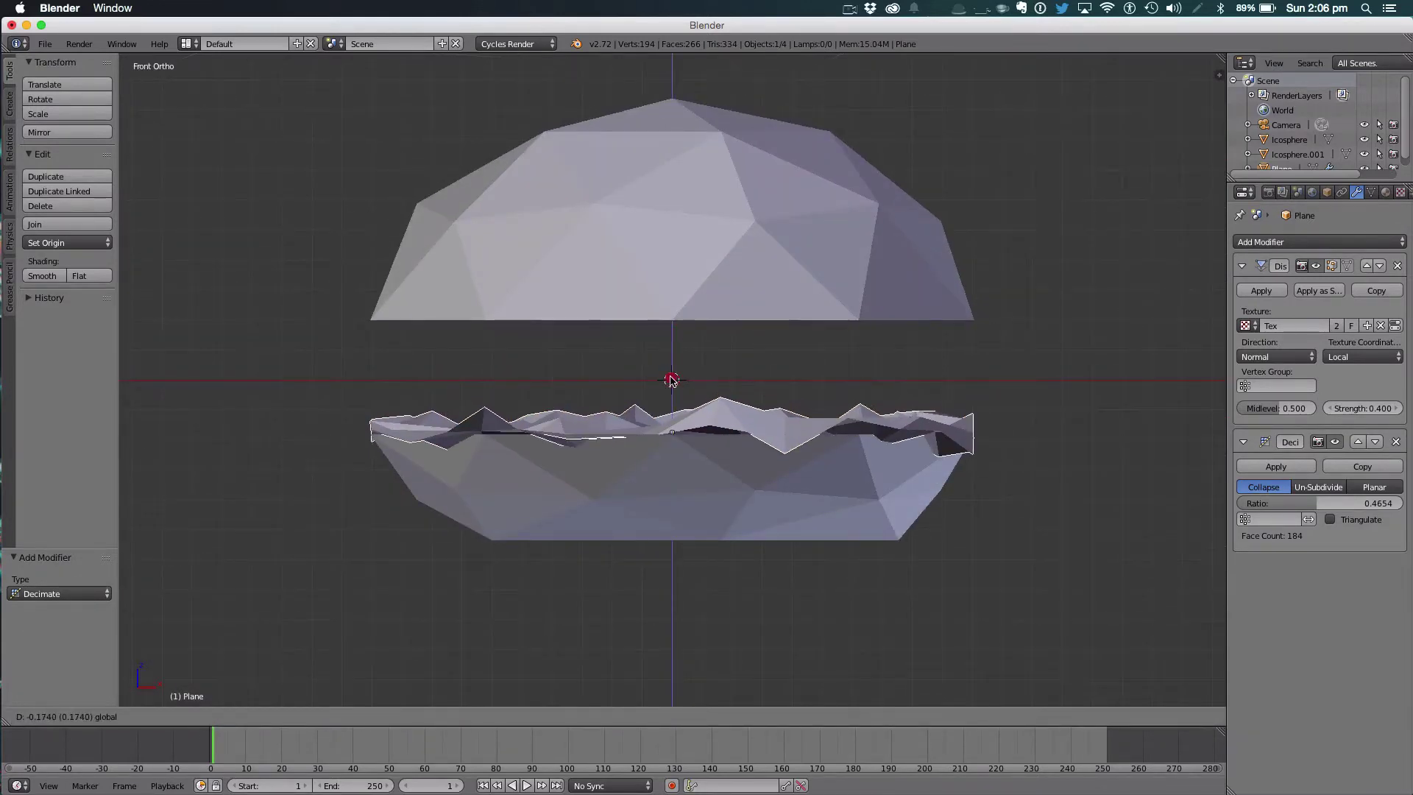
pyautogui.click(671, 380)
pyautogui.moveTo(671, 379); pyautogui.dragTo(844, 414, button='middle')
# Add a cylinder mesh with 5 vertices.
pyautogui.press('1')
pyautogui.scroll(-2, 845, 415)
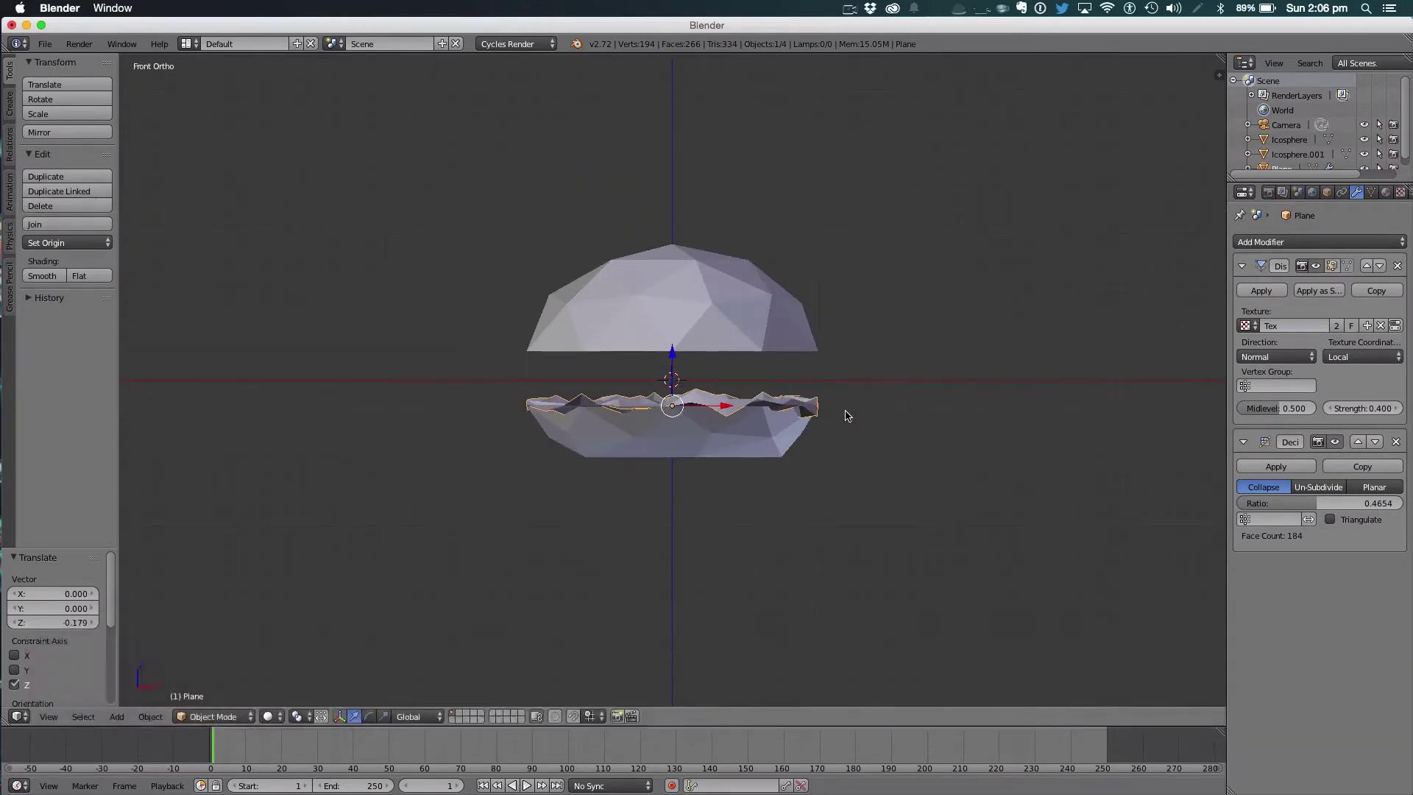
pyautogui.hotkey('shift', 'a')
pyautogui.moveTo(844, 411)
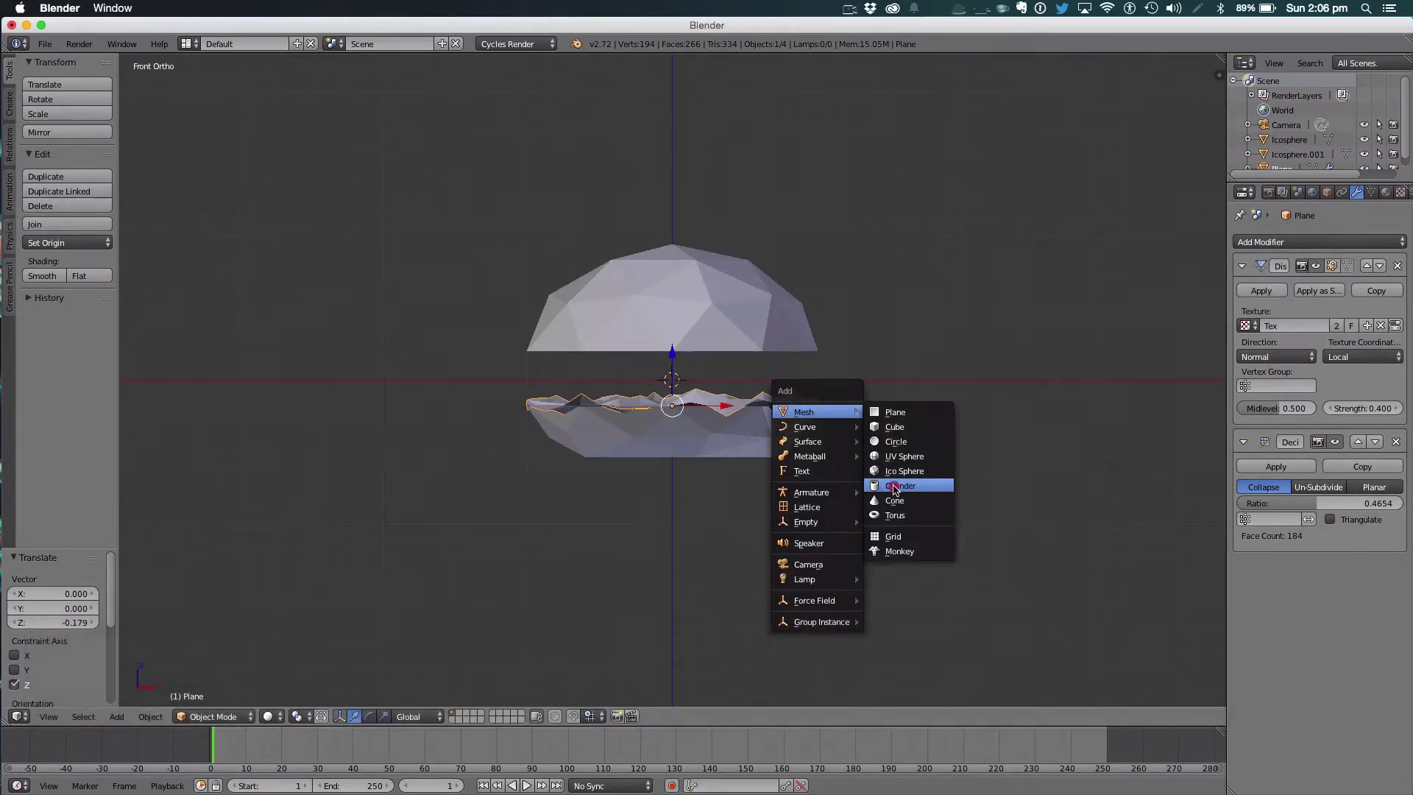
pyautogui.click(894, 485)
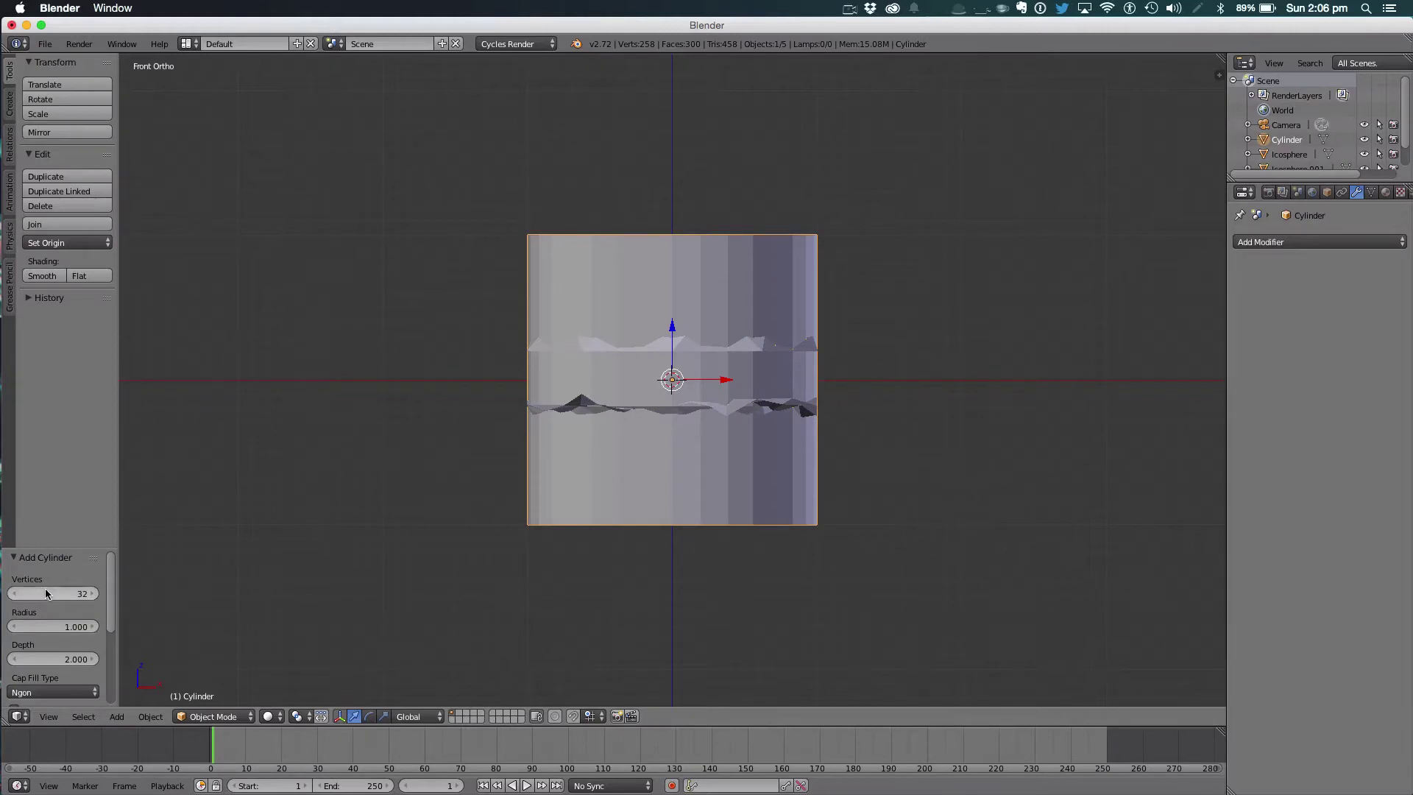
pyautogui.write('5')
pyautogui.press('Return')
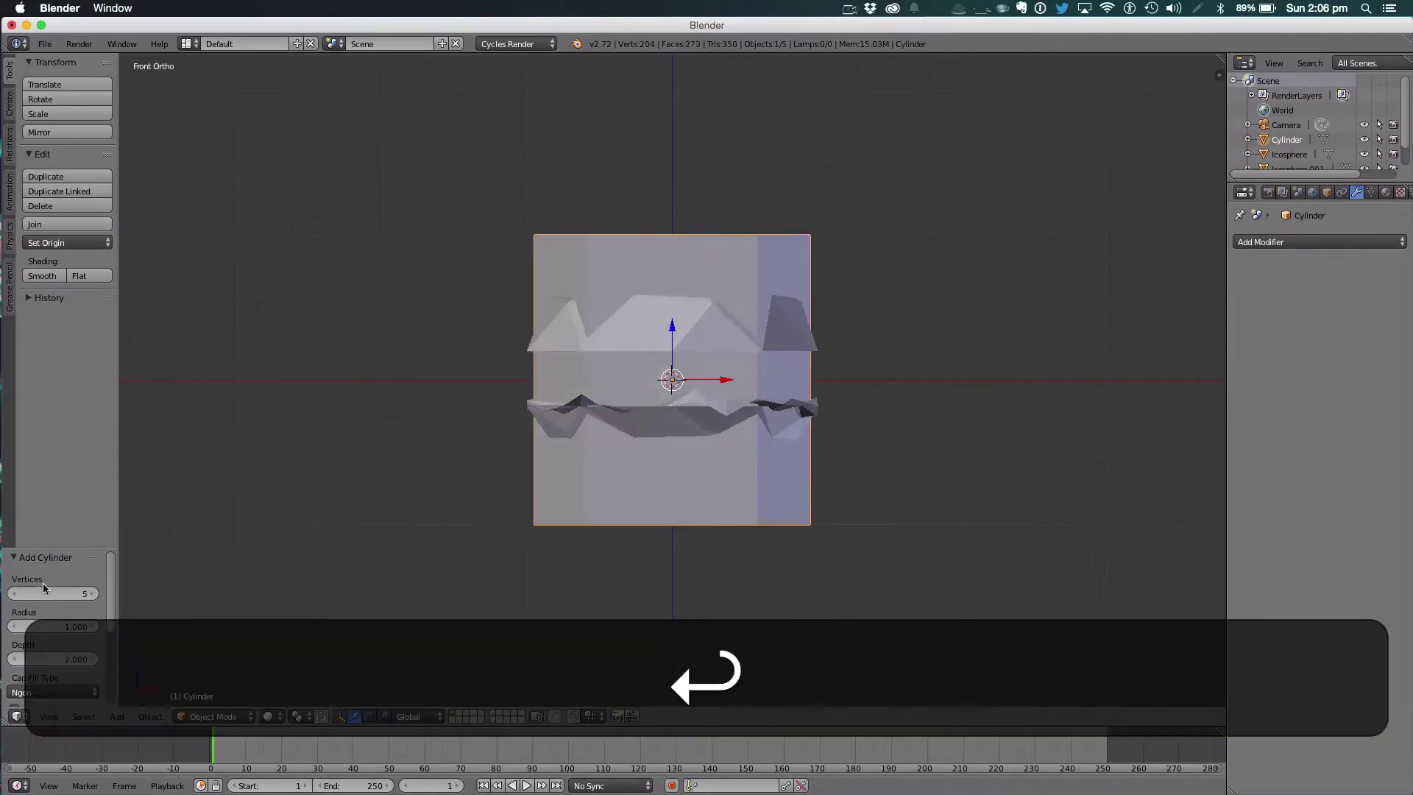
# Squash the cylinder flat along Z and resize it evenly to 0.625, then 1.141.
pyautogui.press('s')
pyautogui.press('z')
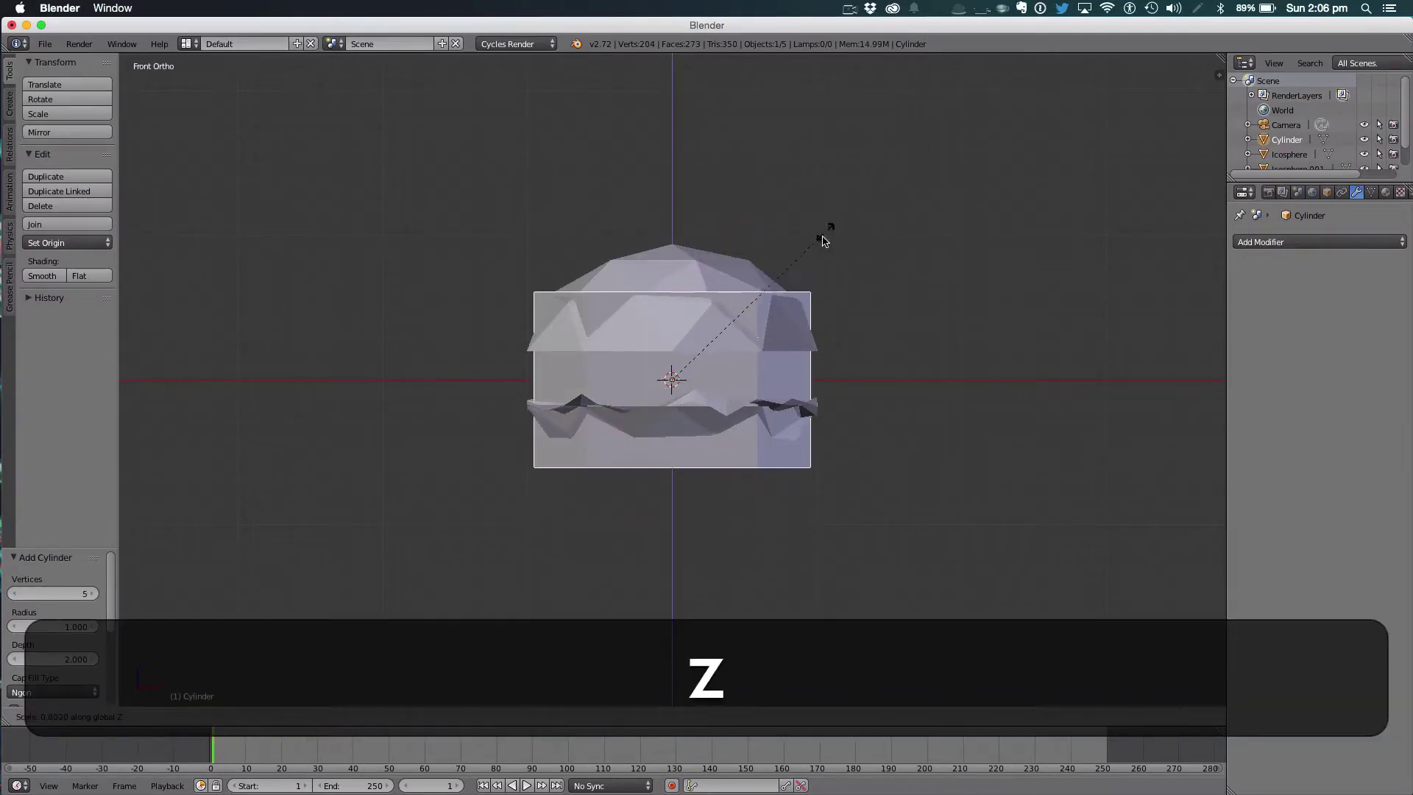
pyautogui.click(700, 366)
pyautogui.press('s')
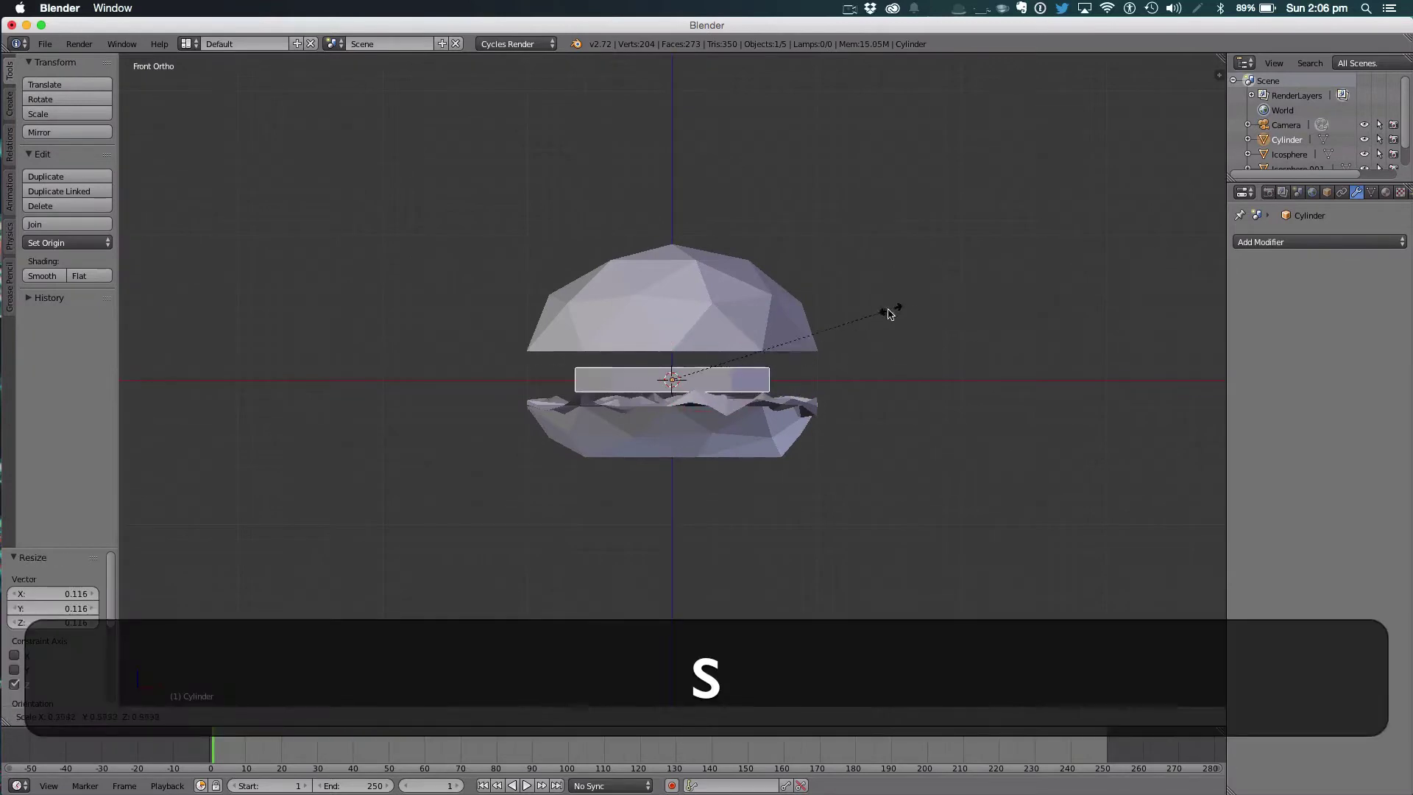
pyautogui.click(867, 314)
pyautogui.press('s')
pyautogui.click(902, 306)
pyautogui.press('s')
pyautogui.press('z')
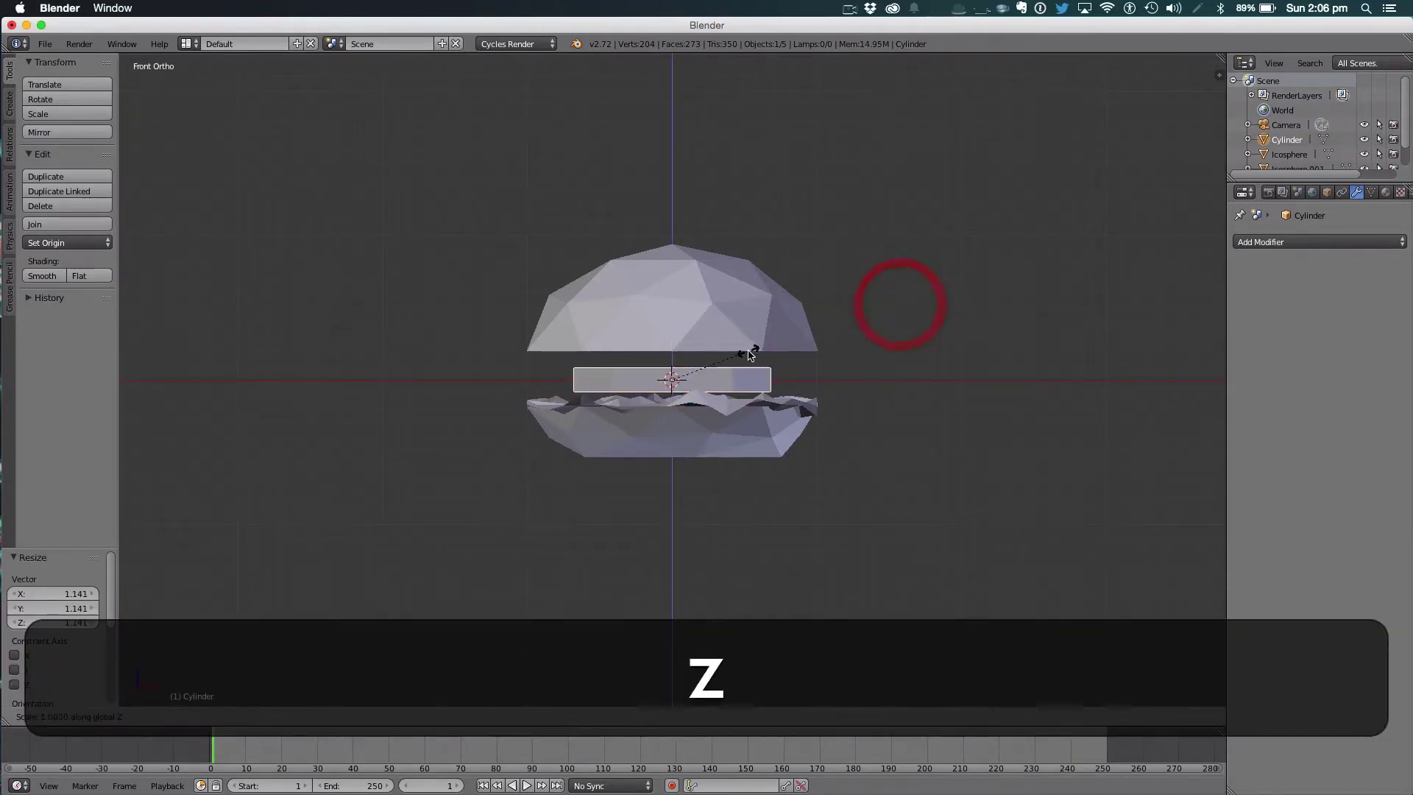
pyautogui.click(711, 361)
pyautogui.moveTo(671, 316); pyautogui.dragTo(677, 347)
# Thicken the patty along Z to 2.528.
pyautogui.press('s')
pyautogui.press('z')
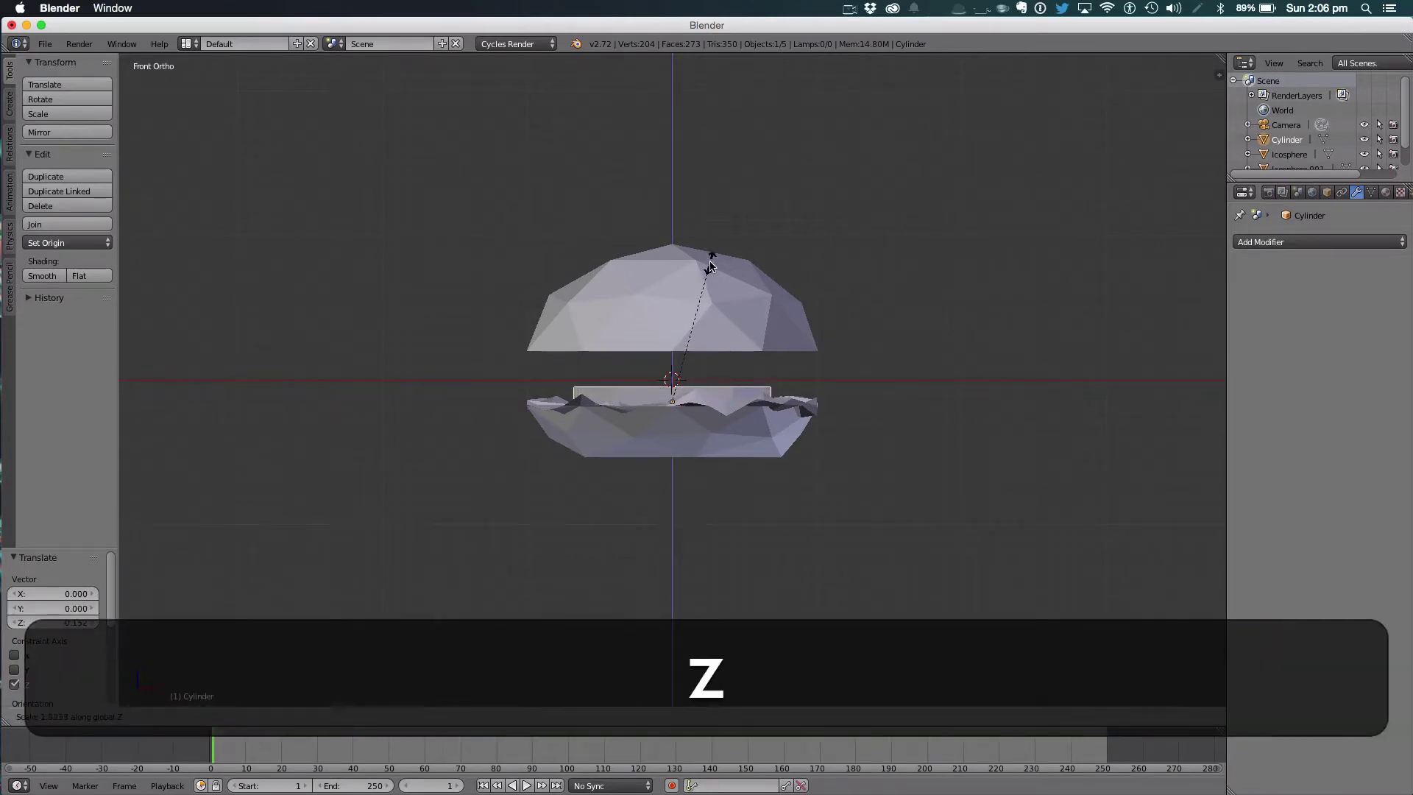
pyautogui.click(814, 227)
pyautogui.moveTo(814, 227); pyautogui.dragTo(596, 211, button='middle')
pyautogui.press('1')
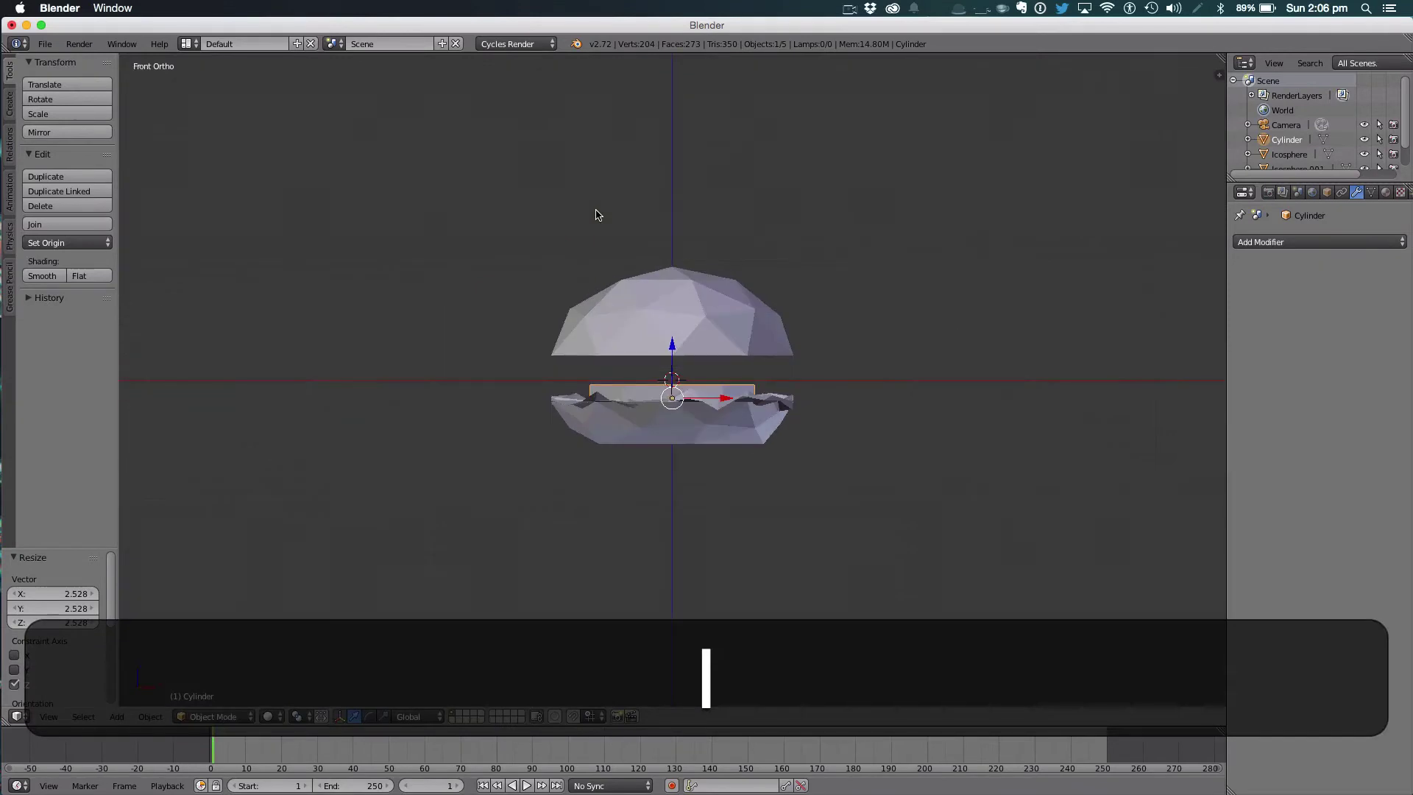
pyautogui.scroll(4, 596, 213)
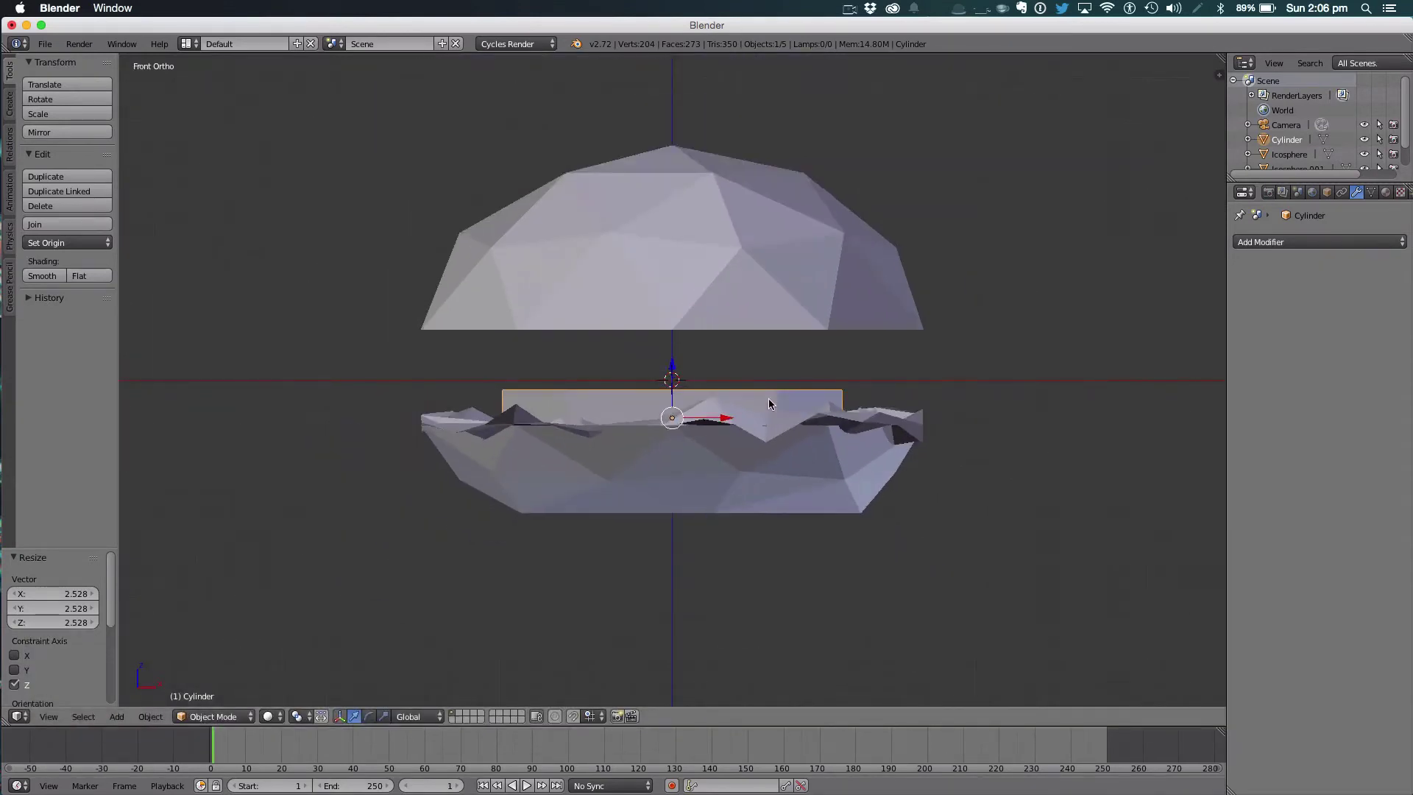
pyautogui.scroll(-1, 768, 403)
# Move the patty vertically to sit on the lettuce between the buns.
pyautogui.press('g')
pyautogui.press('z')
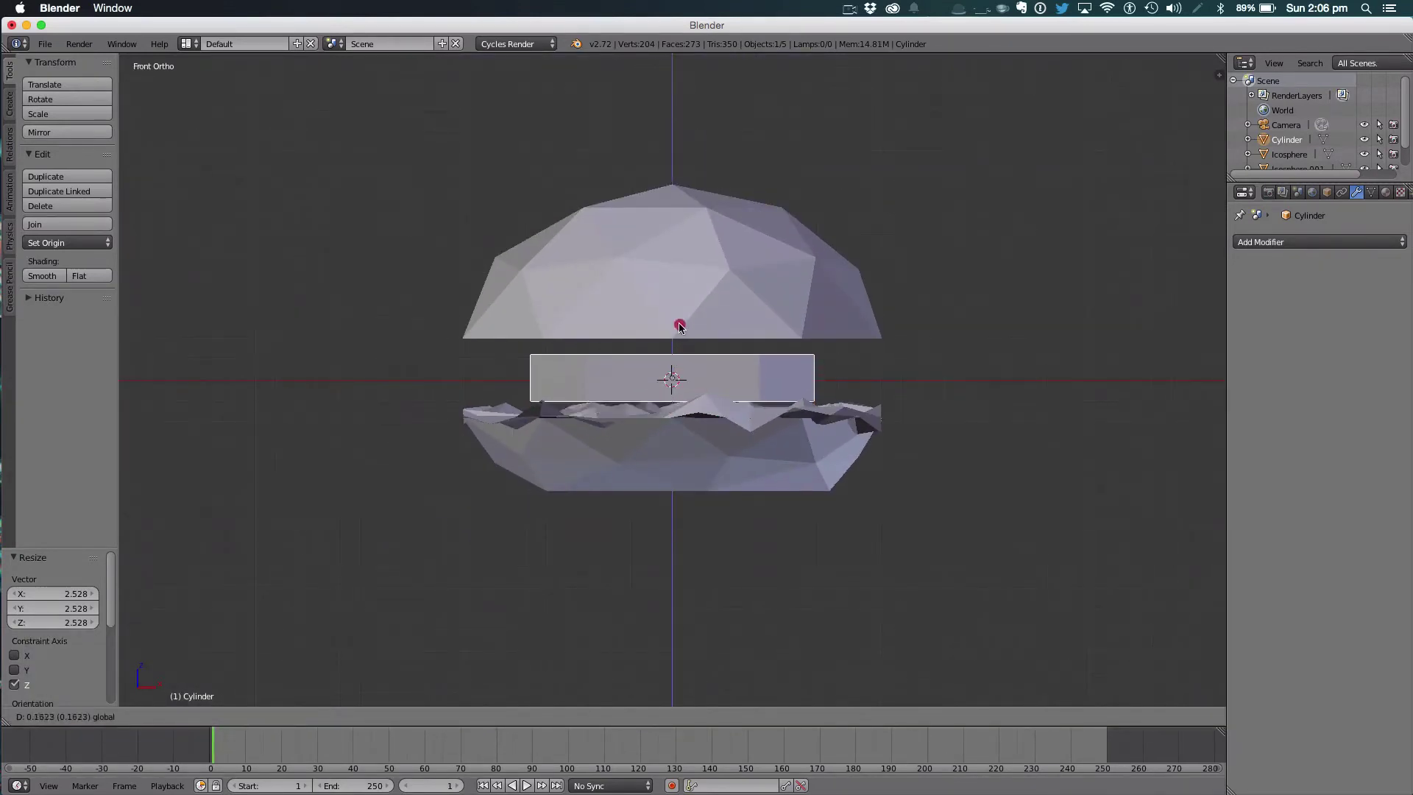
pyautogui.click(675, 363)
pyautogui.moveTo(908, 309); pyautogui.dragTo(964, 312, button='middle')
pyautogui.press('Tab')
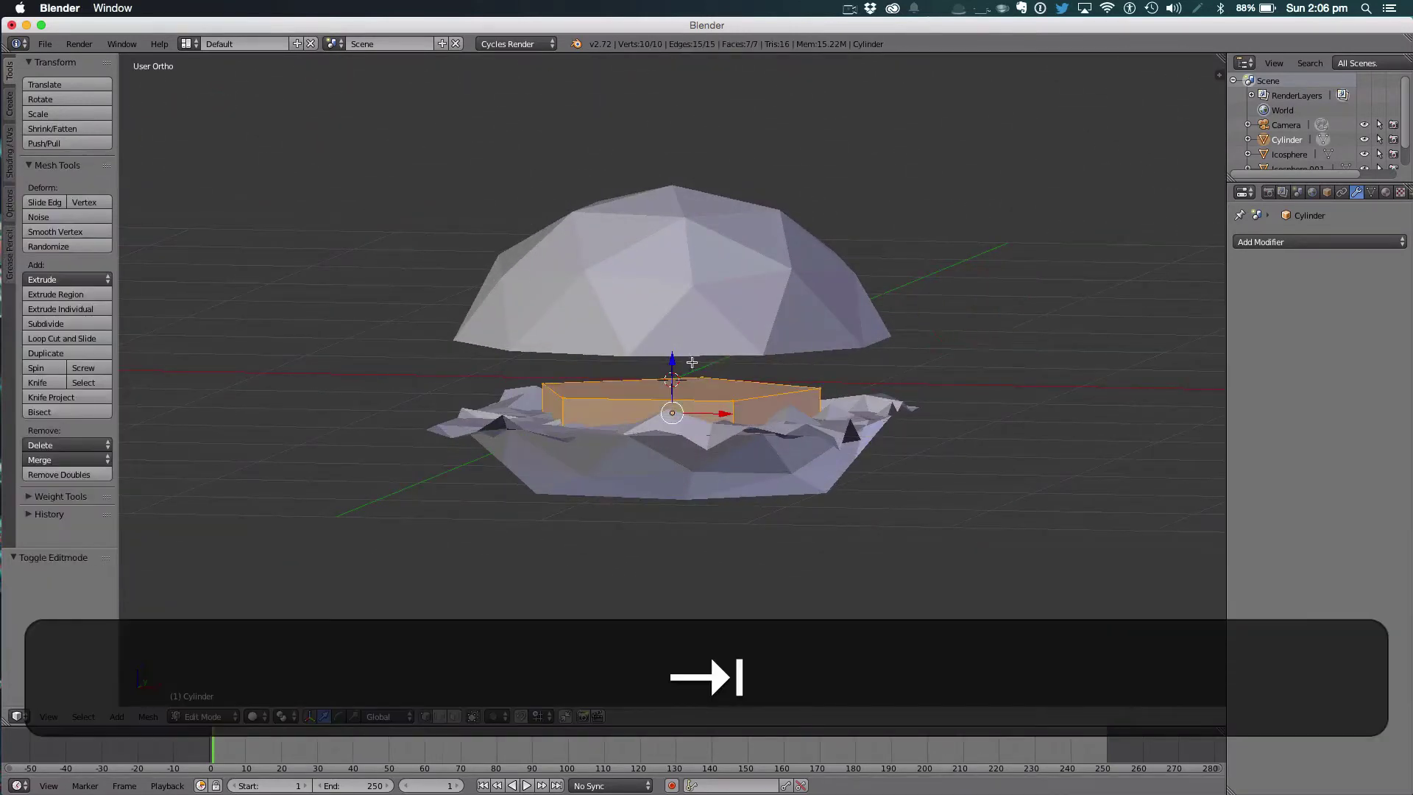
pyautogui.scroll(3, 699, 367)
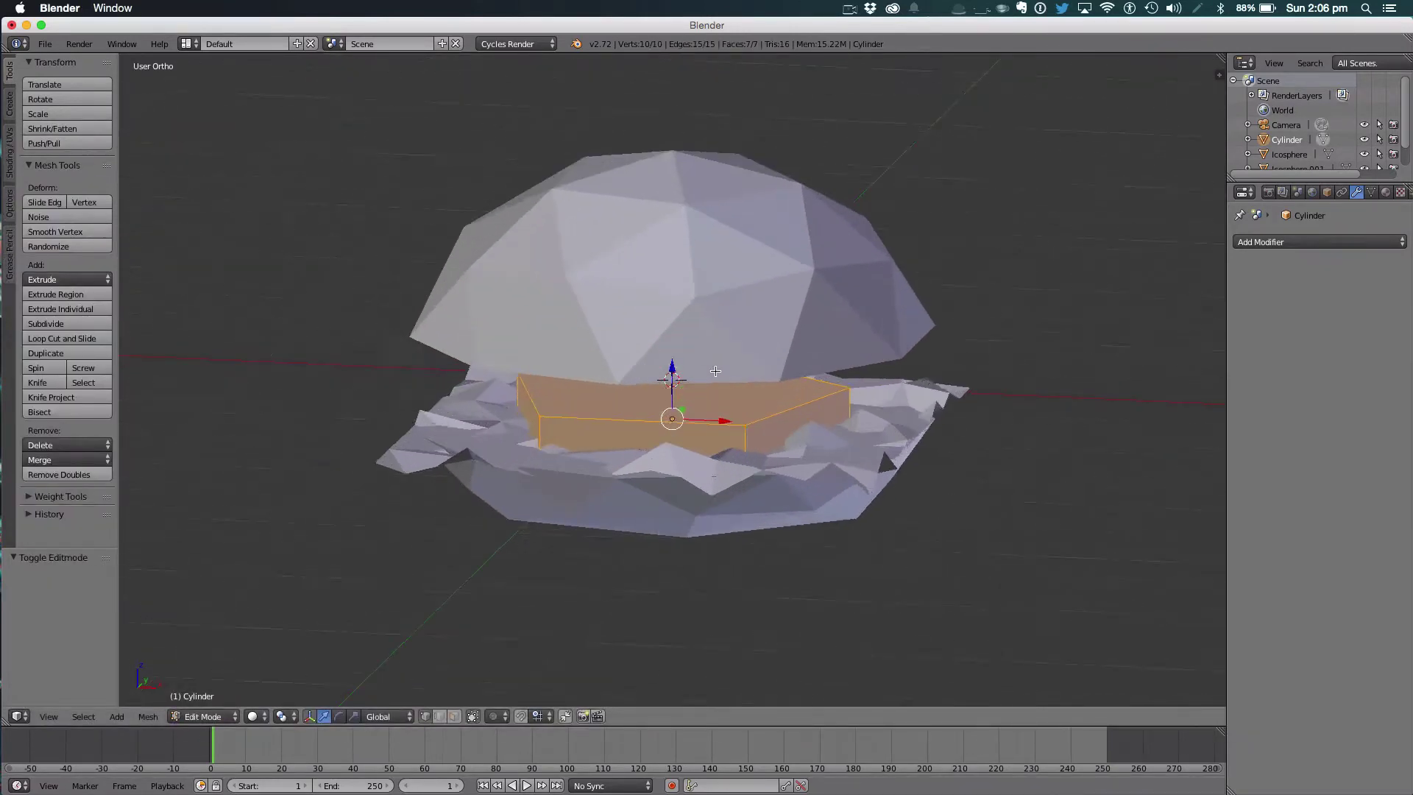
pyautogui.press('Tab')
pyautogui.moveTo(716, 372); pyautogui.dragTo(771, 356, button='middle')
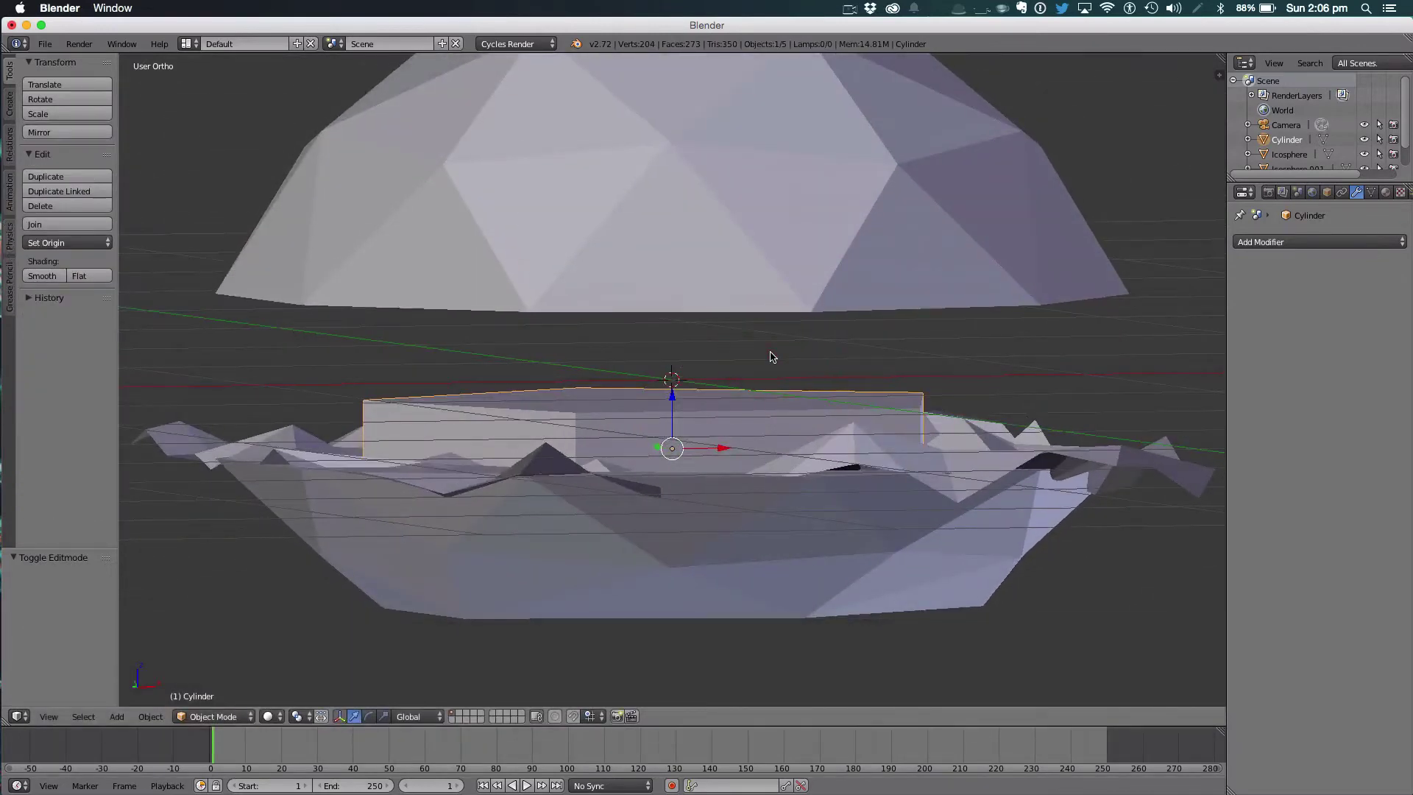
pyautogui.press('1')
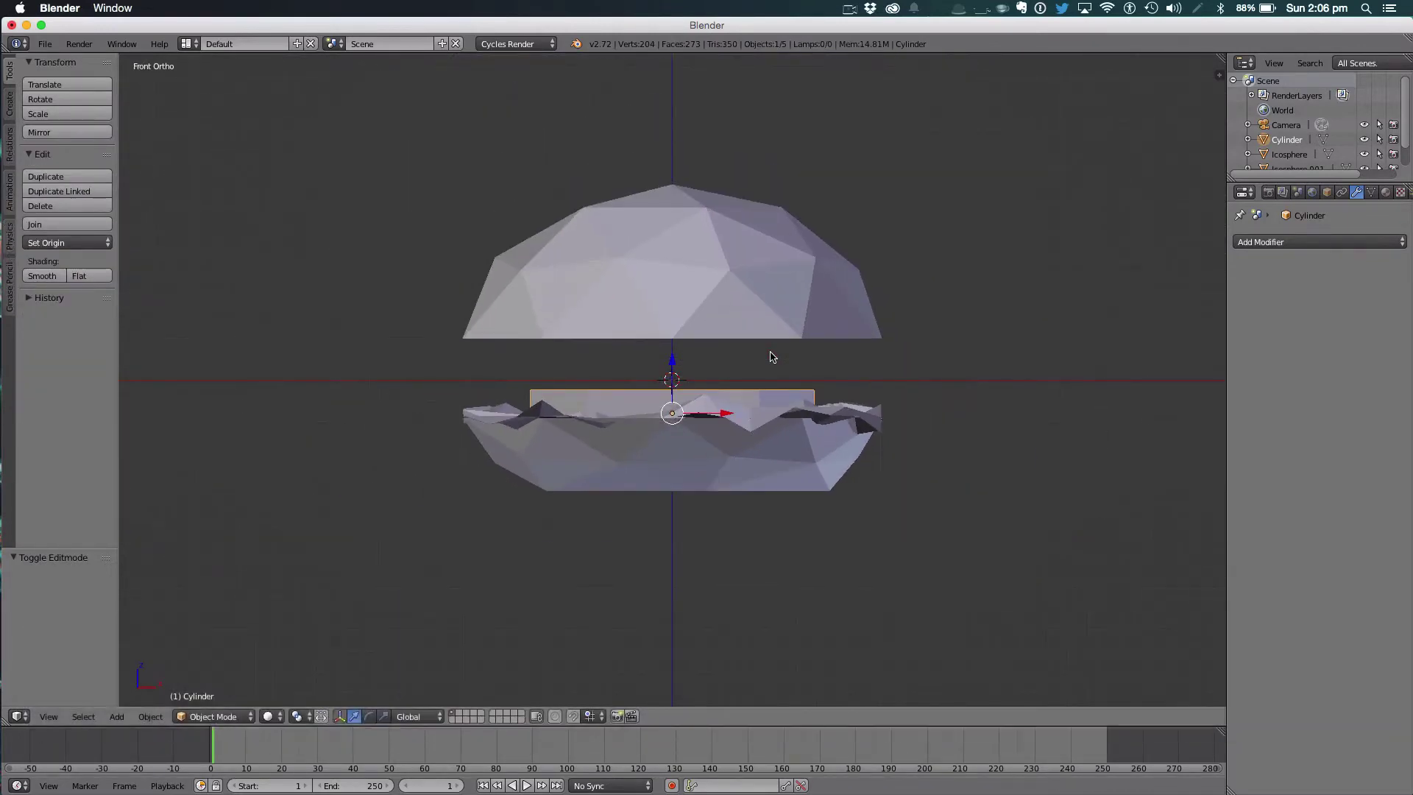
# Add a new plane mesh to the scene just above the patty.
pyautogui.hotkey('shift', 'a')
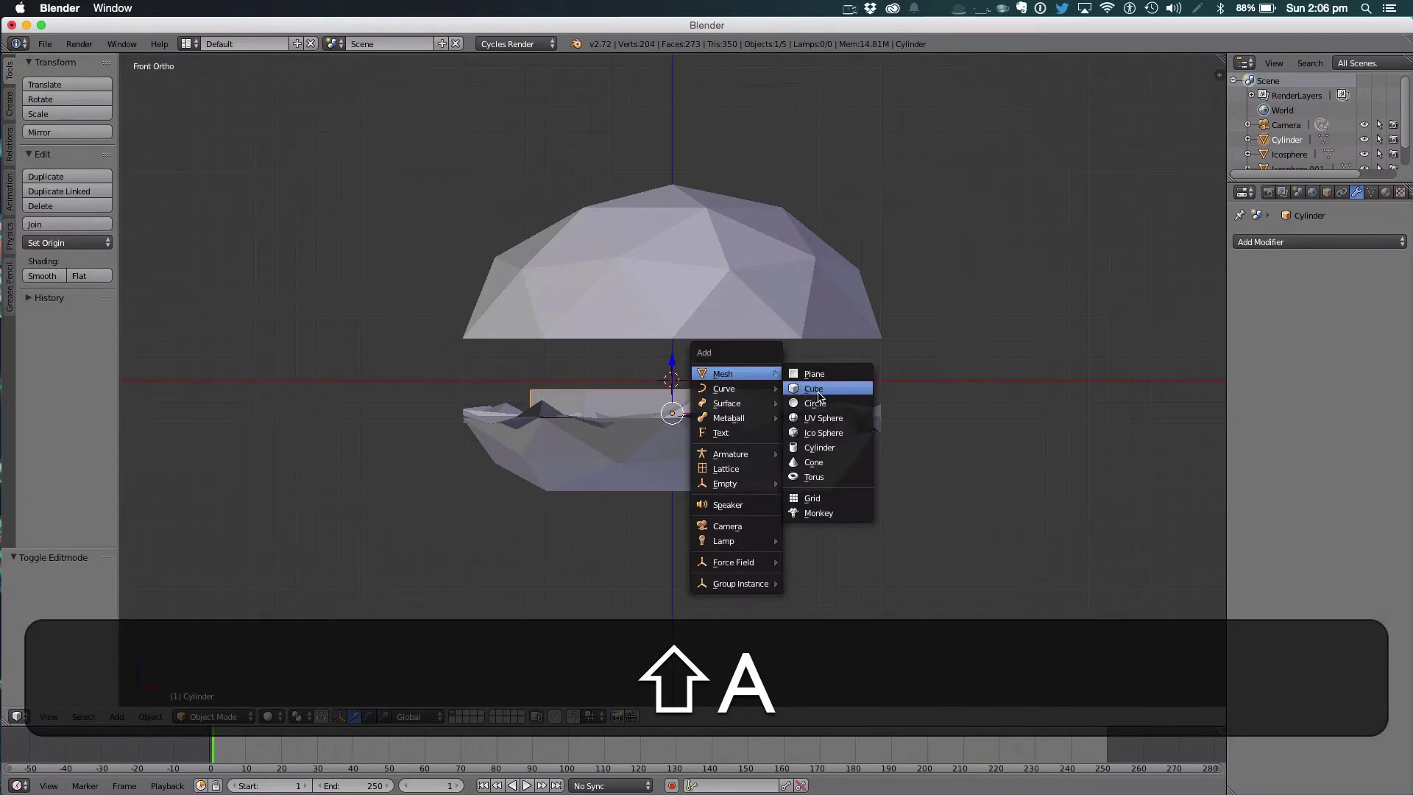
pyautogui.click(812, 374)
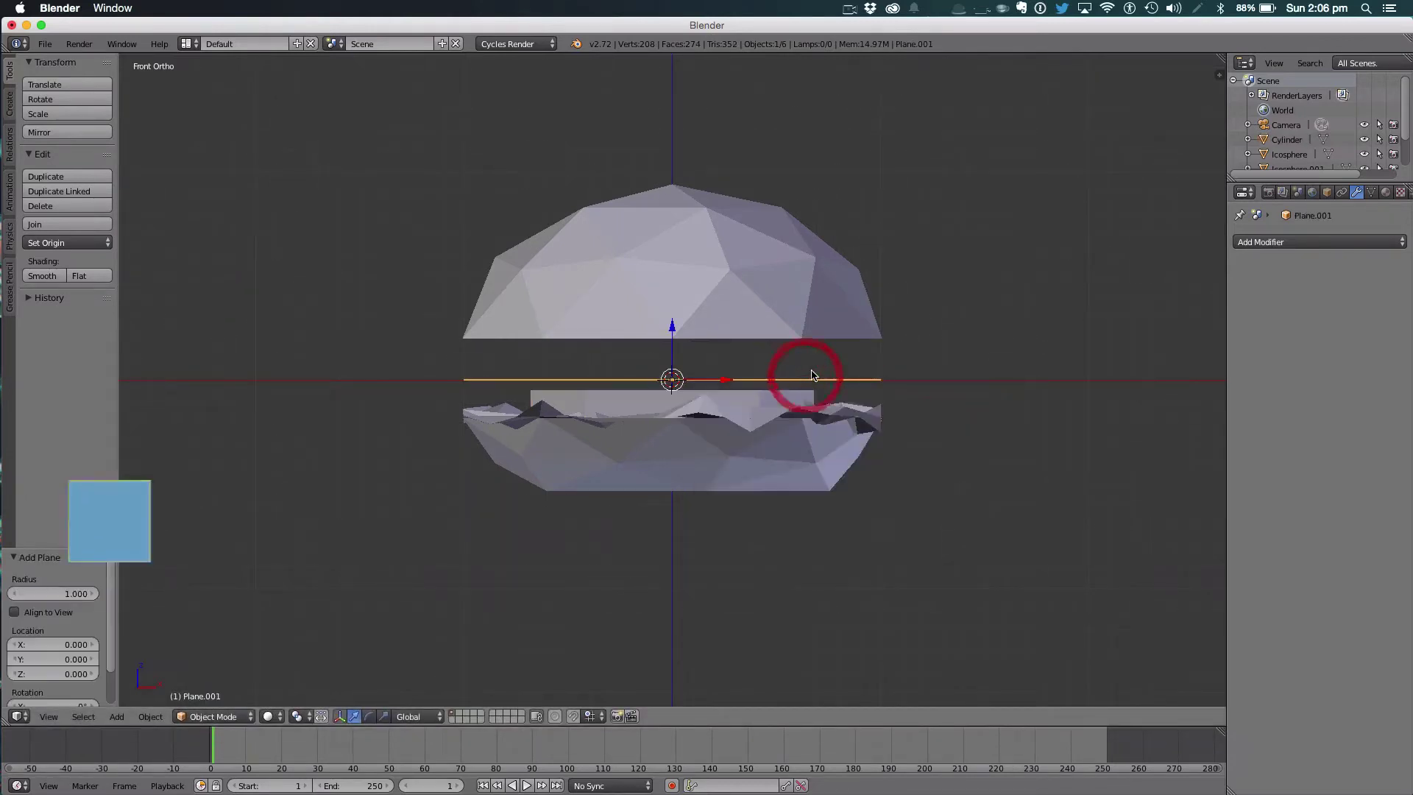
pyautogui.moveTo(813, 375); pyautogui.dragTo(800, 389, button='middle')
# Scale the plane to 0.780, move it to layer 2, show that layer in top view.
pyautogui.press('s')
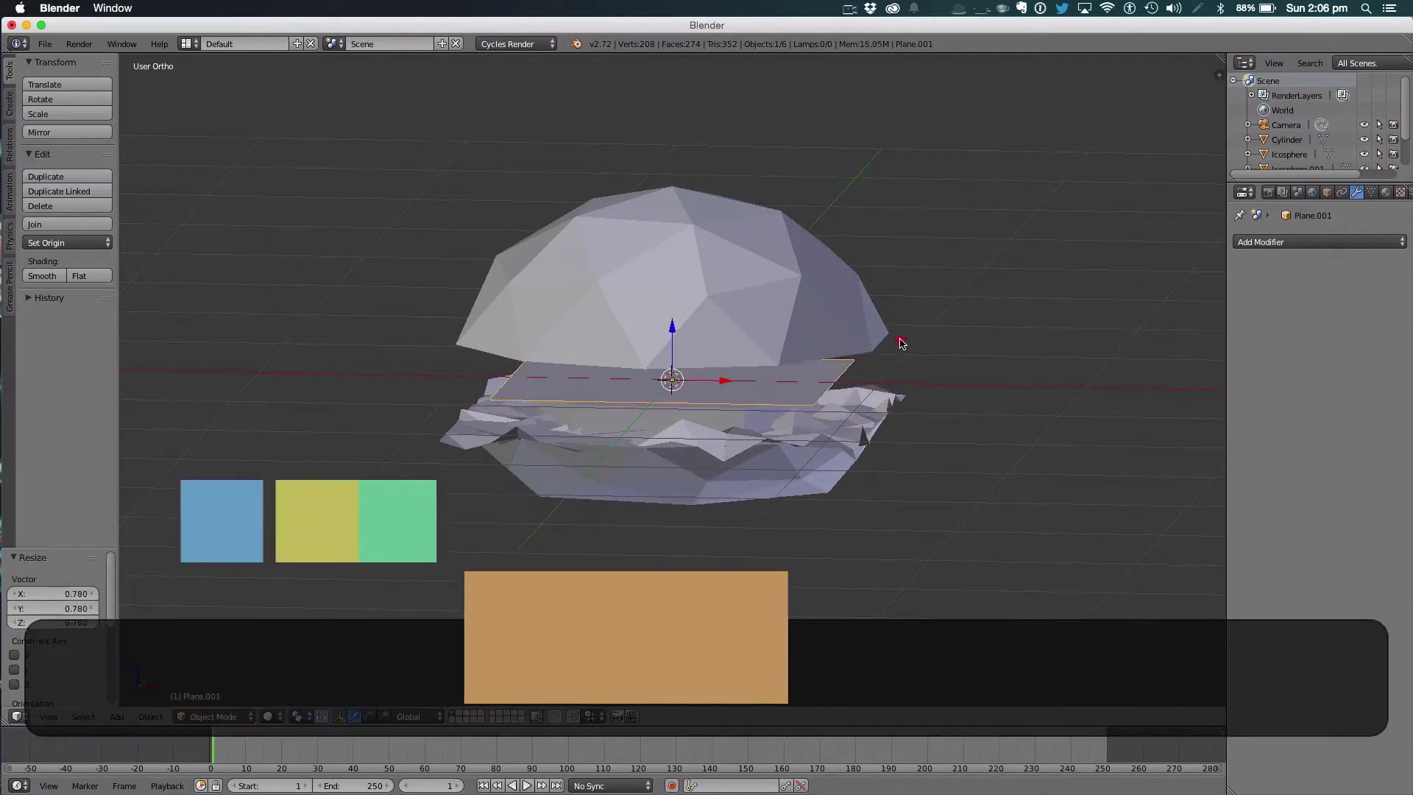
pyautogui.click(900, 343)
pyautogui.press('m')
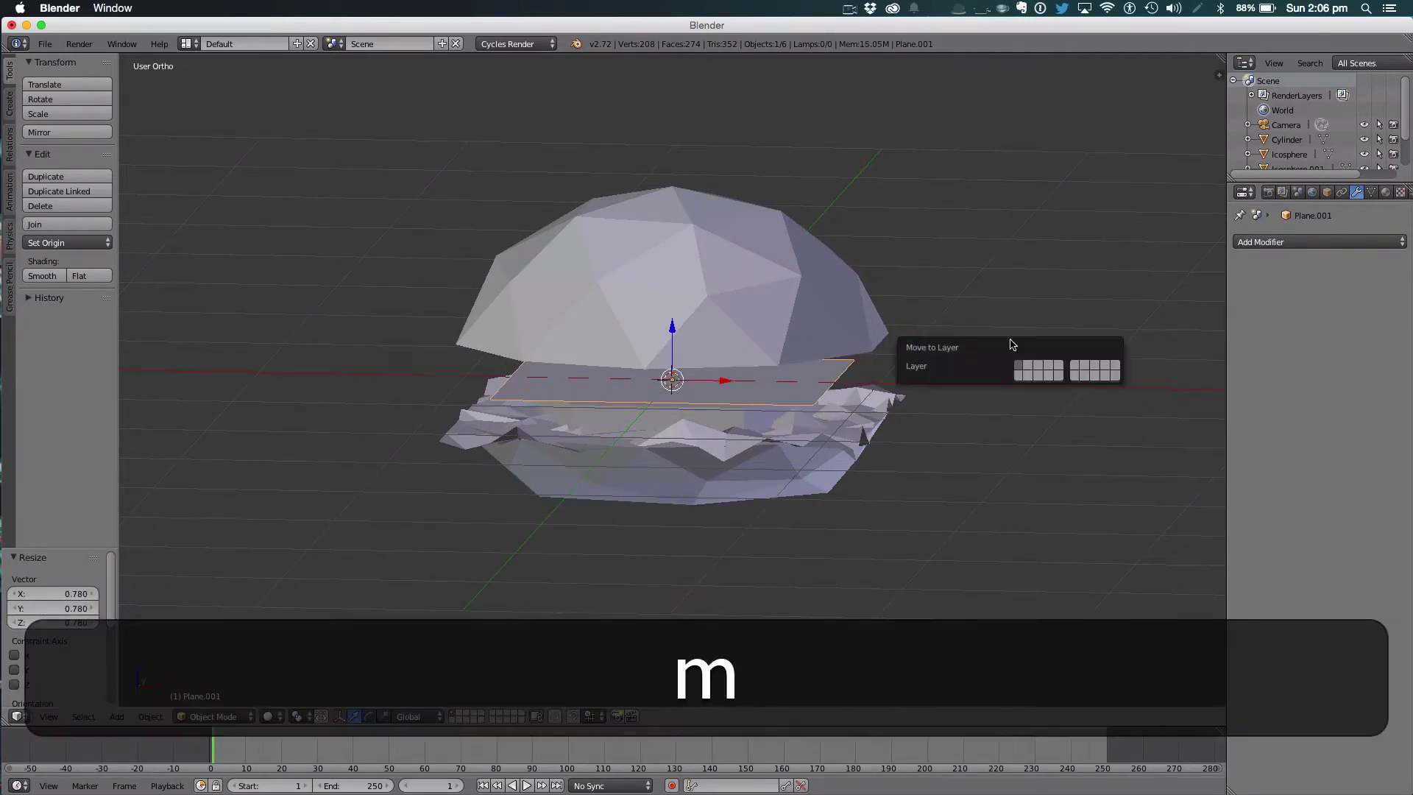
pyautogui.click(1028, 368)
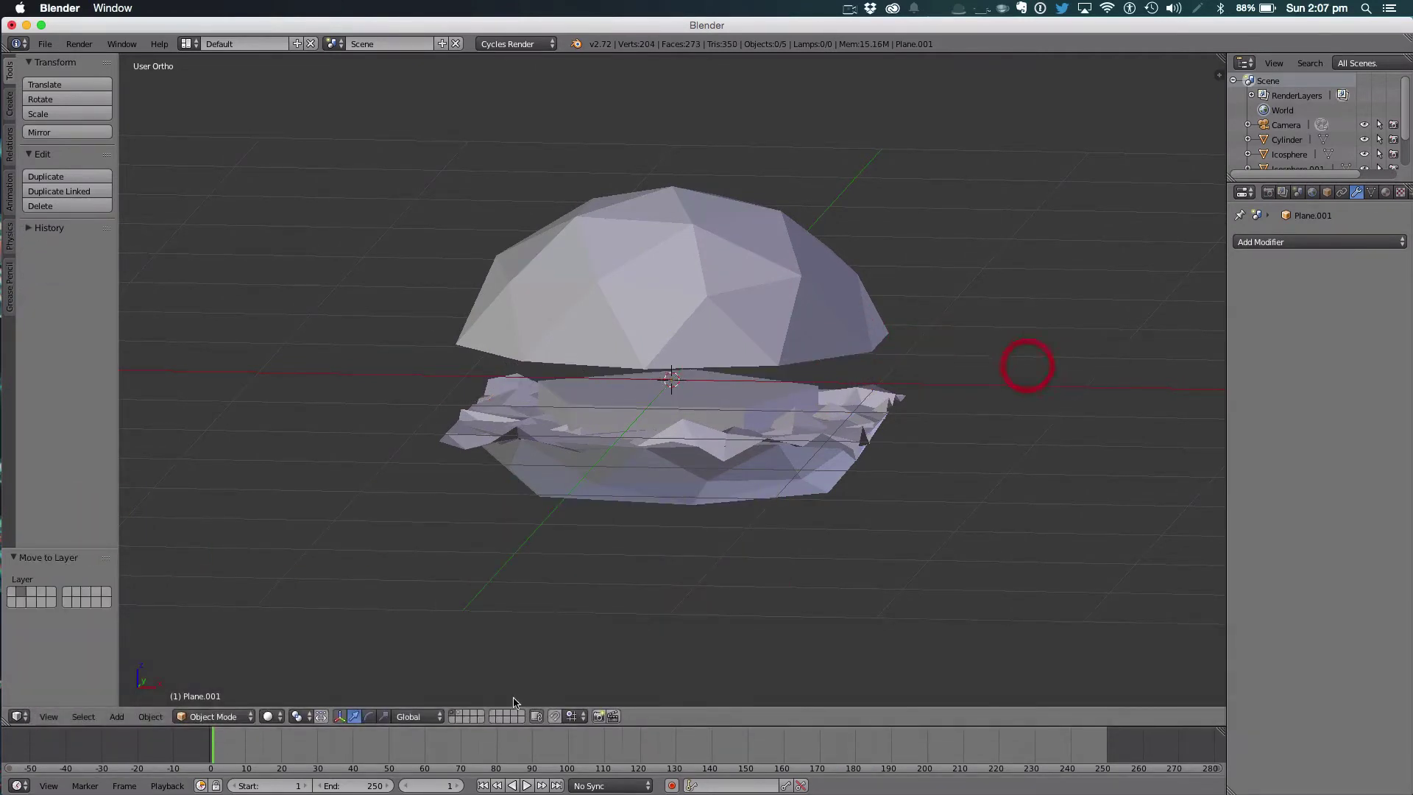
pyautogui.click(462, 712)
pyautogui.press('KP_7')
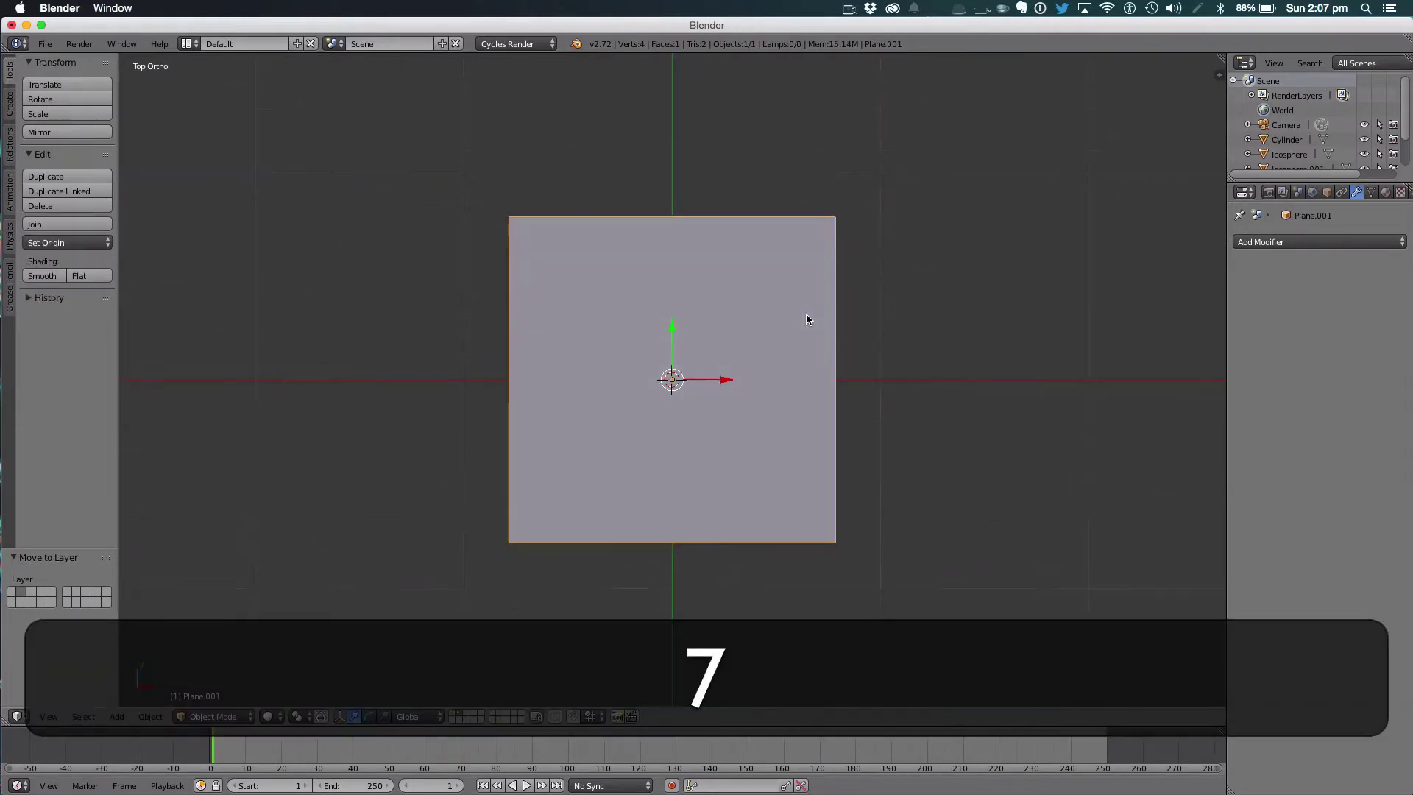
# In wireframe Edit Mode, add two vertical loop cuts near the left and right edges.
pyautogui.press('Tab')
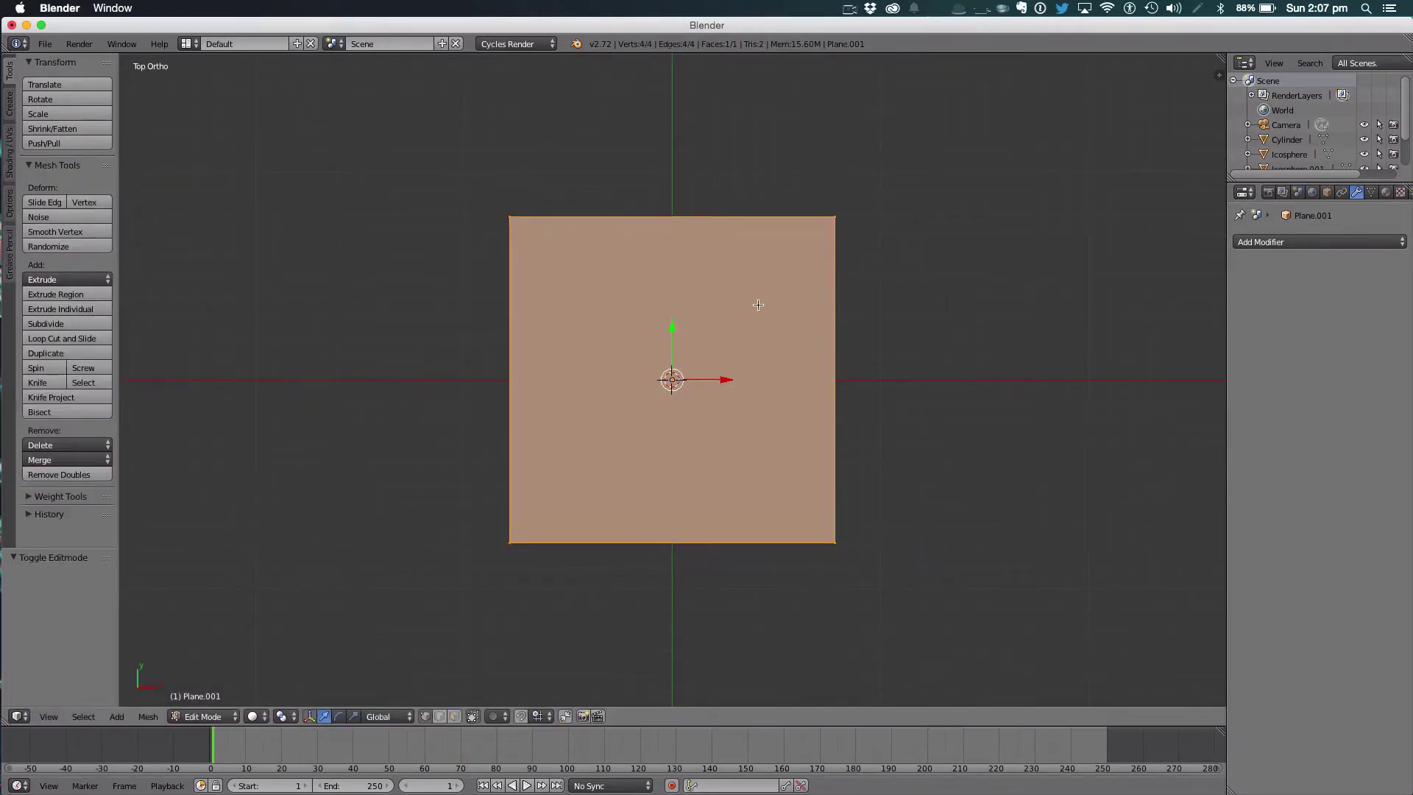
pyautogui.press('z')
pyautogui.hotkey('ctrl', 'r')
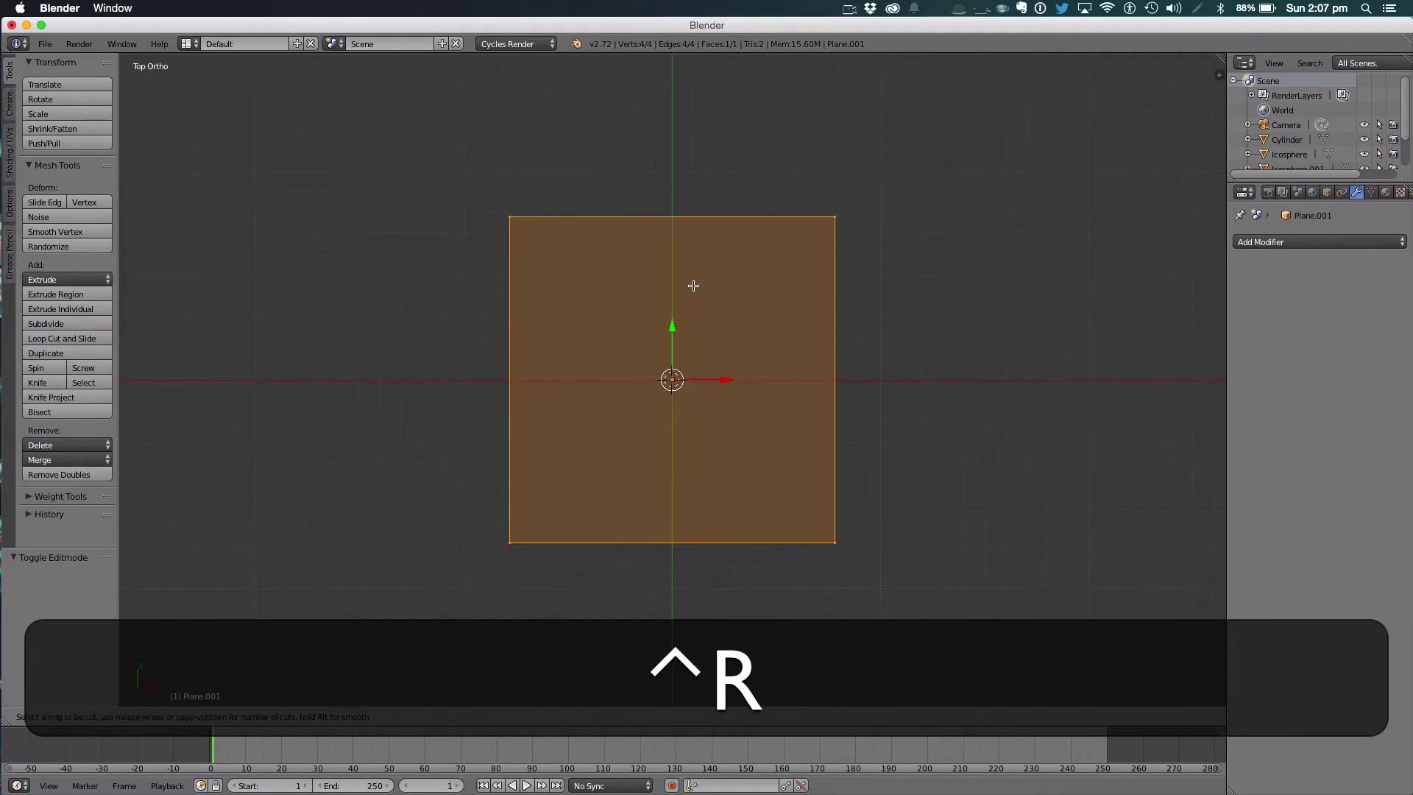
pyautogui.click(587, 261)
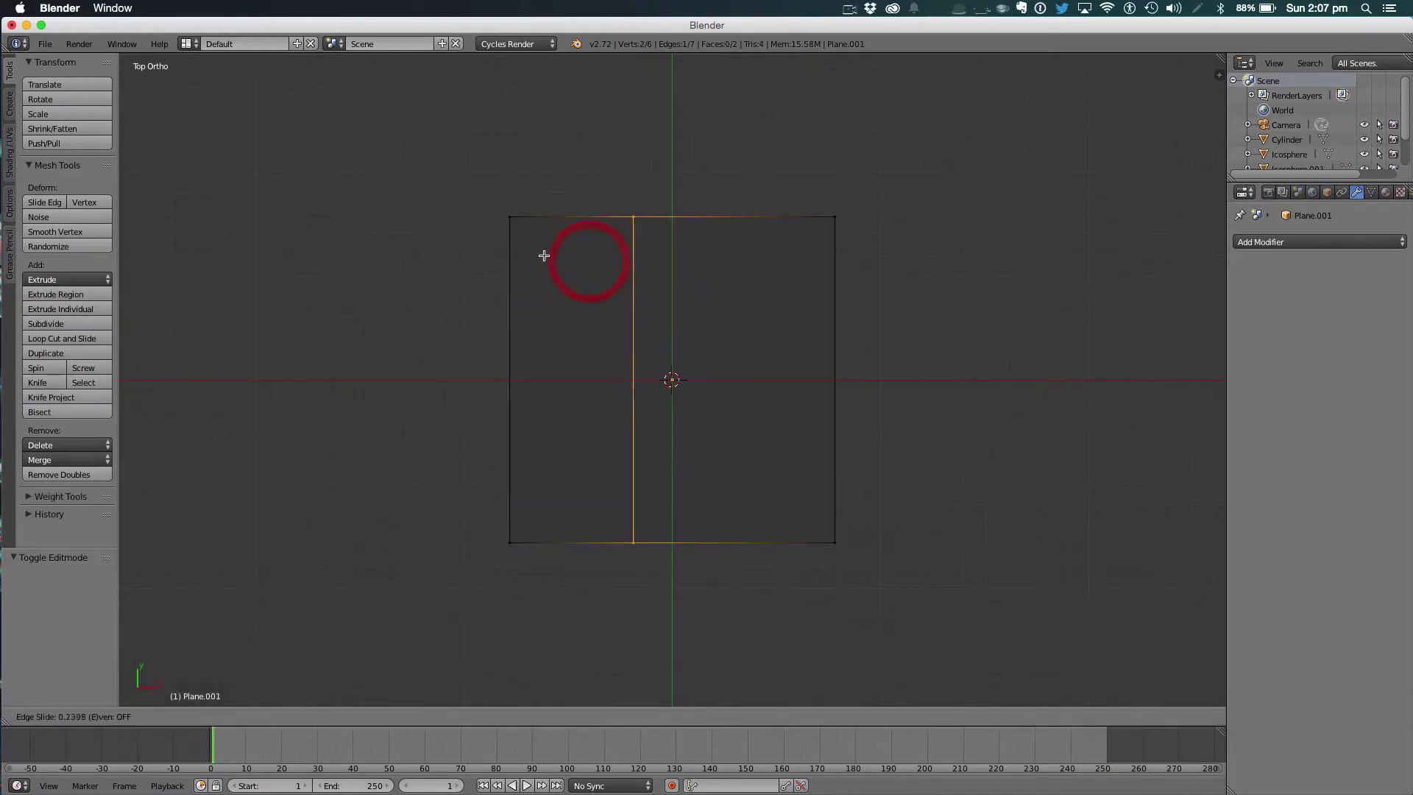
pyautogui.click(495, 252)
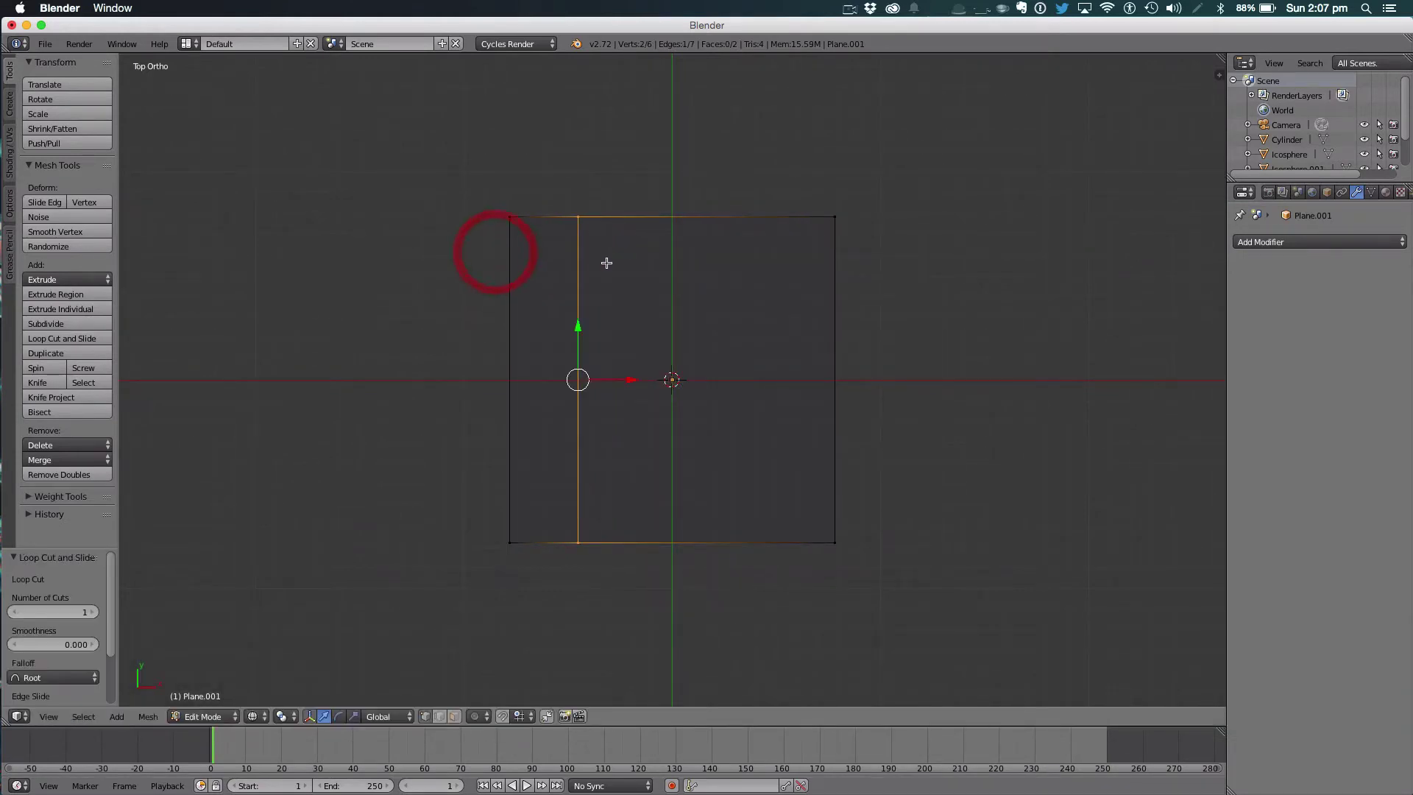
pyautogui.press('a')
pyautogui.hotkey('ctrl', 'r')
pyautogui.click(608, 239)
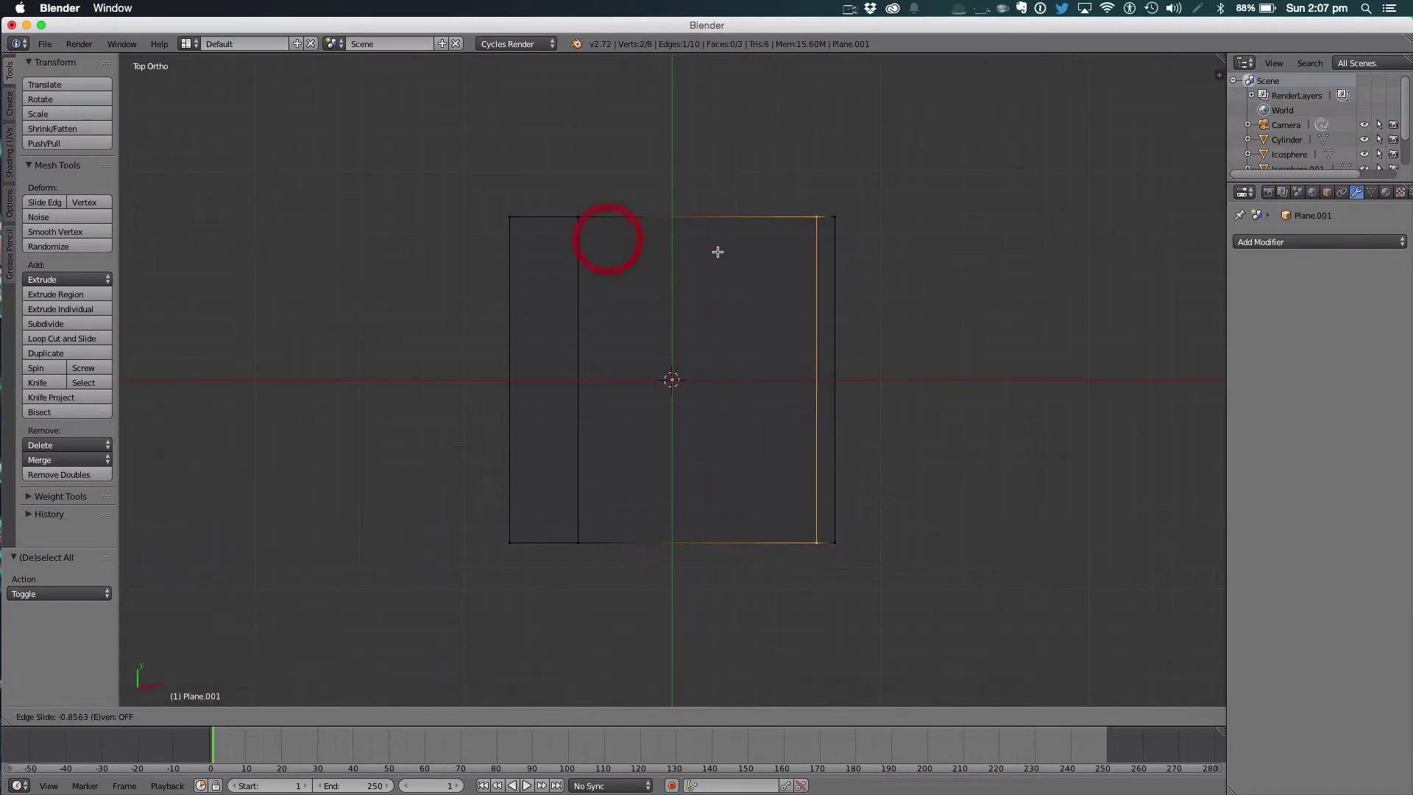
pyautogui.click(669, 250)
pyautogui.press('a')
# Add two horizontal loop cuts near the bottom and top edges, completing the 3×3 grid.
pyautogui.hotkey('ctrl', 'r')
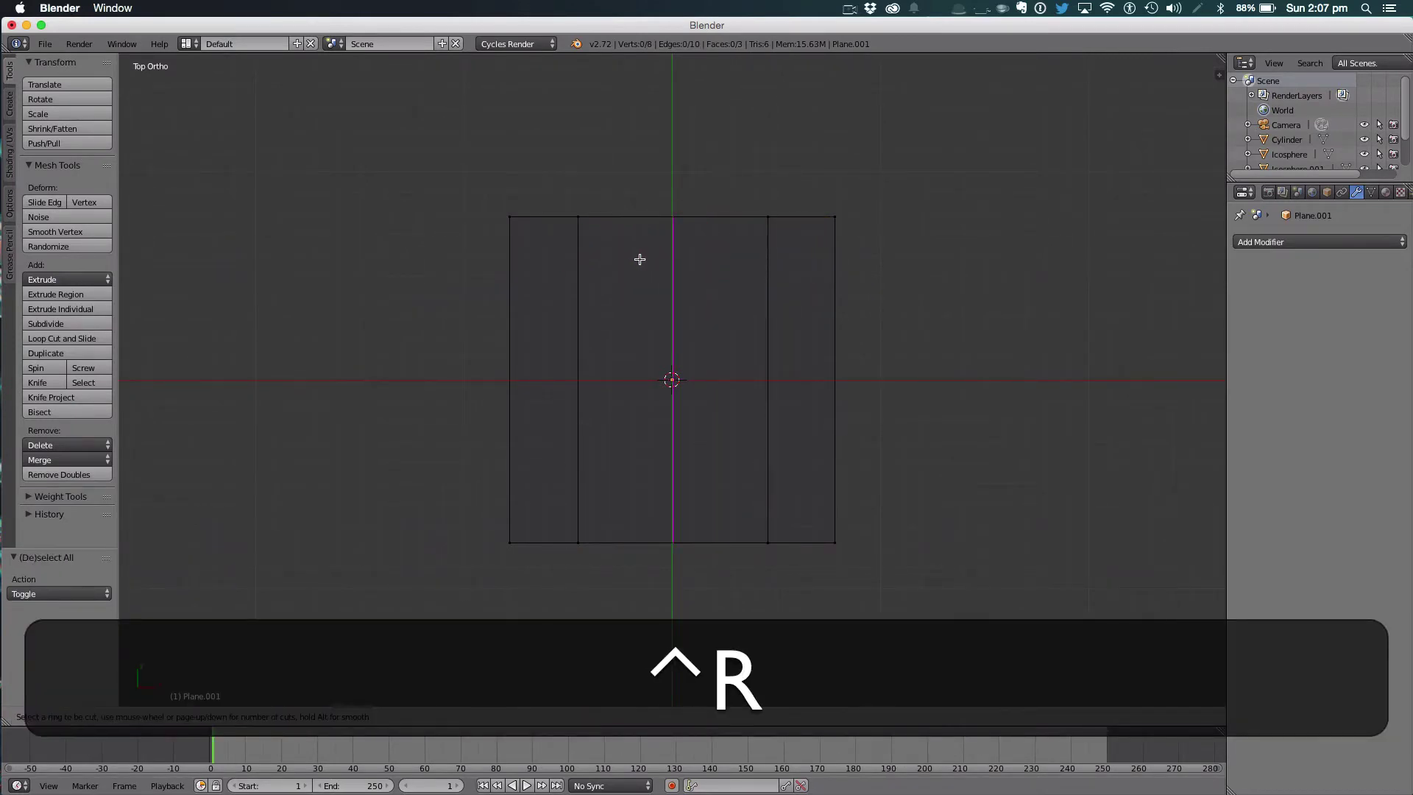
pyautogui.click(605, 295)
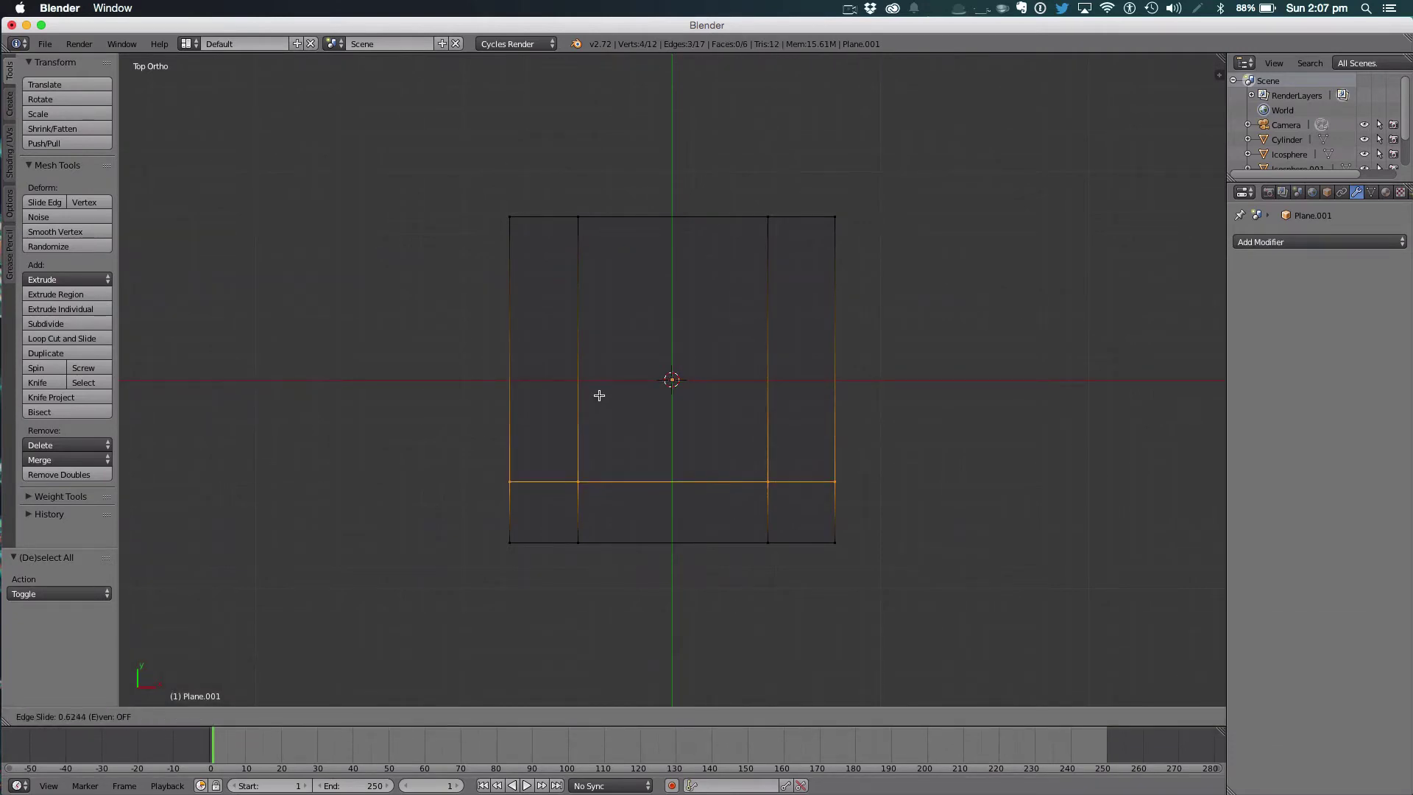
pyautogui.click(599, 395)
pyautogui.hotkey('ctrl', 'r')
pyautogui.click(615, 390)
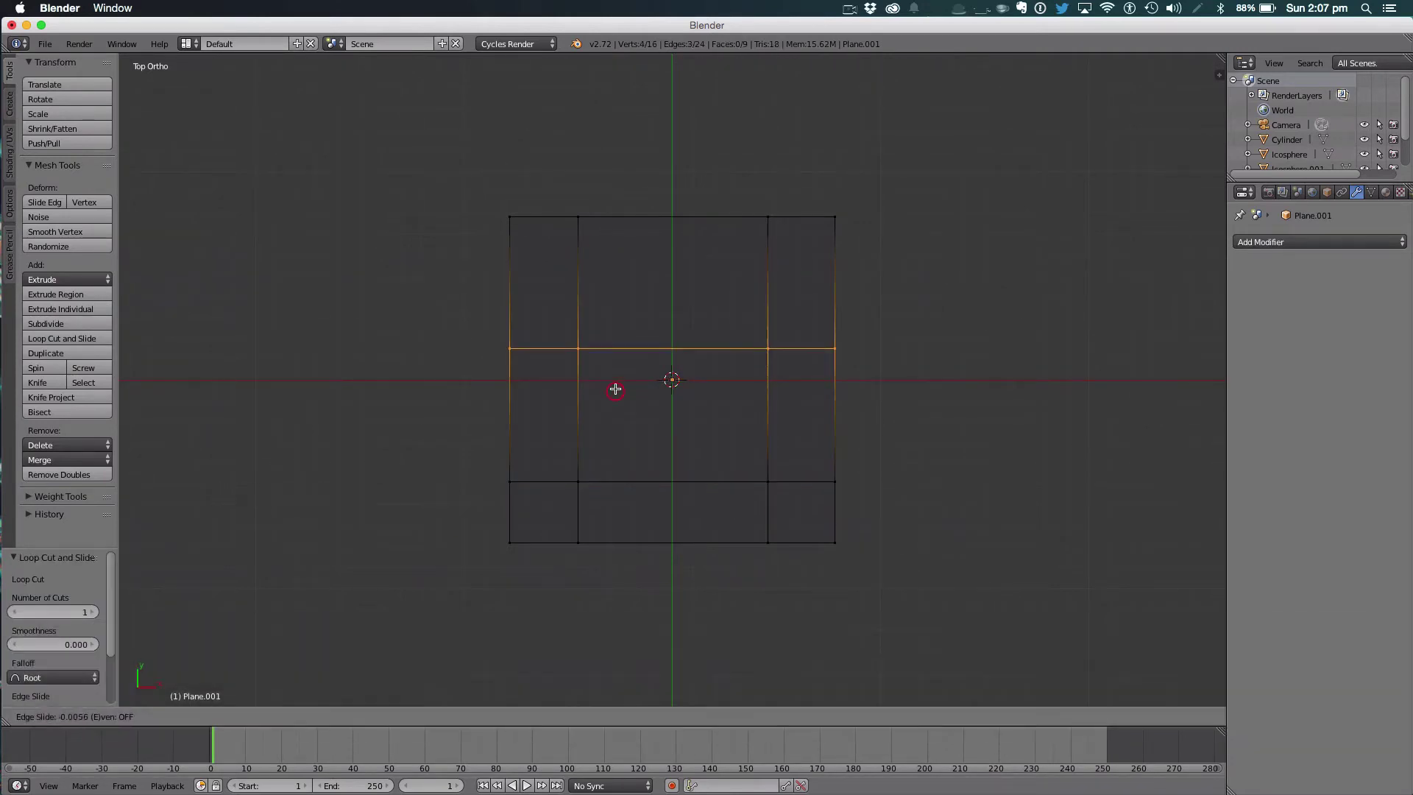
pyautogui.click(621, 317)
pyautogui.press('Tab')
pyautogui.press('Tab')
pyautogui.press('a')
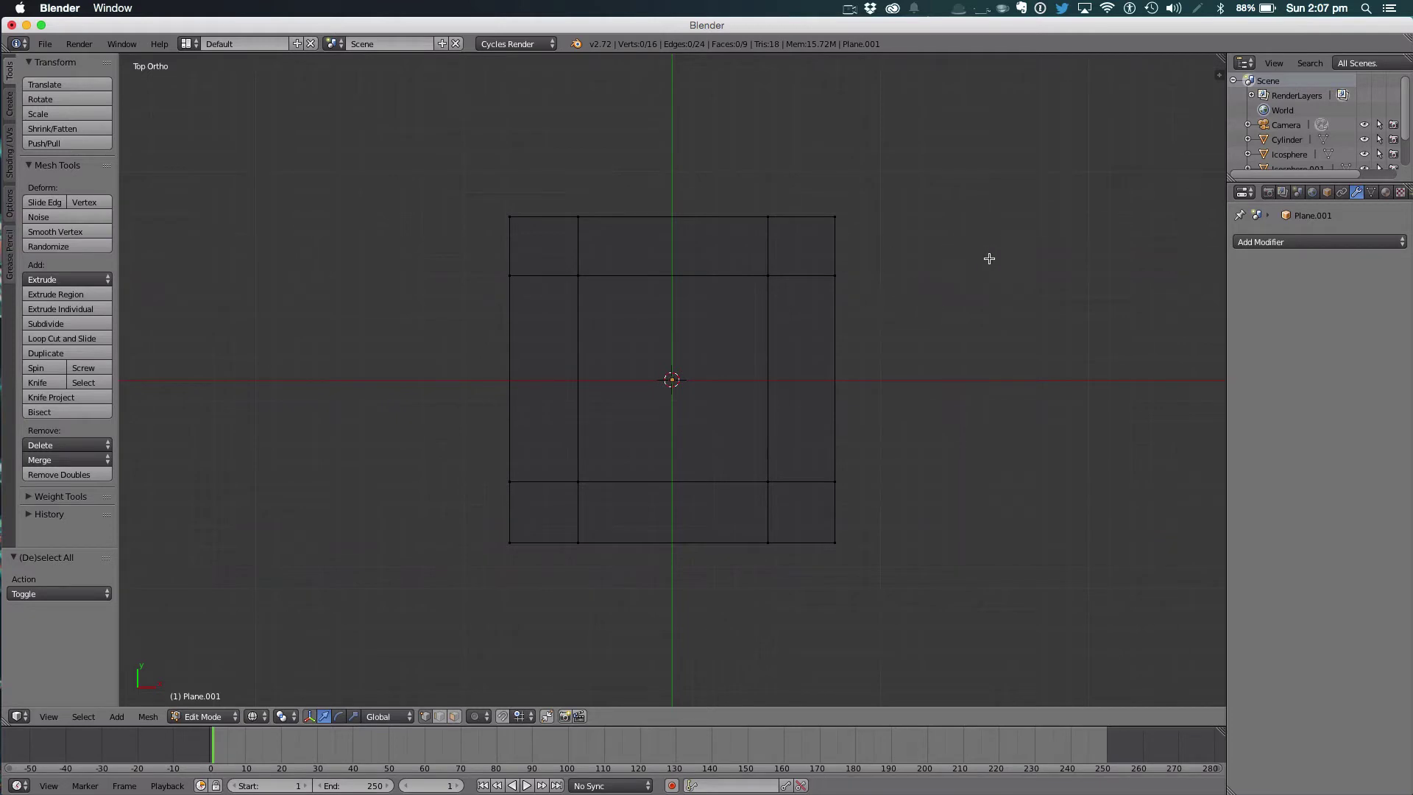
# Try circle- and box-selecting corner faces of the grid, then undo the selection.
pyautogui.press('c')
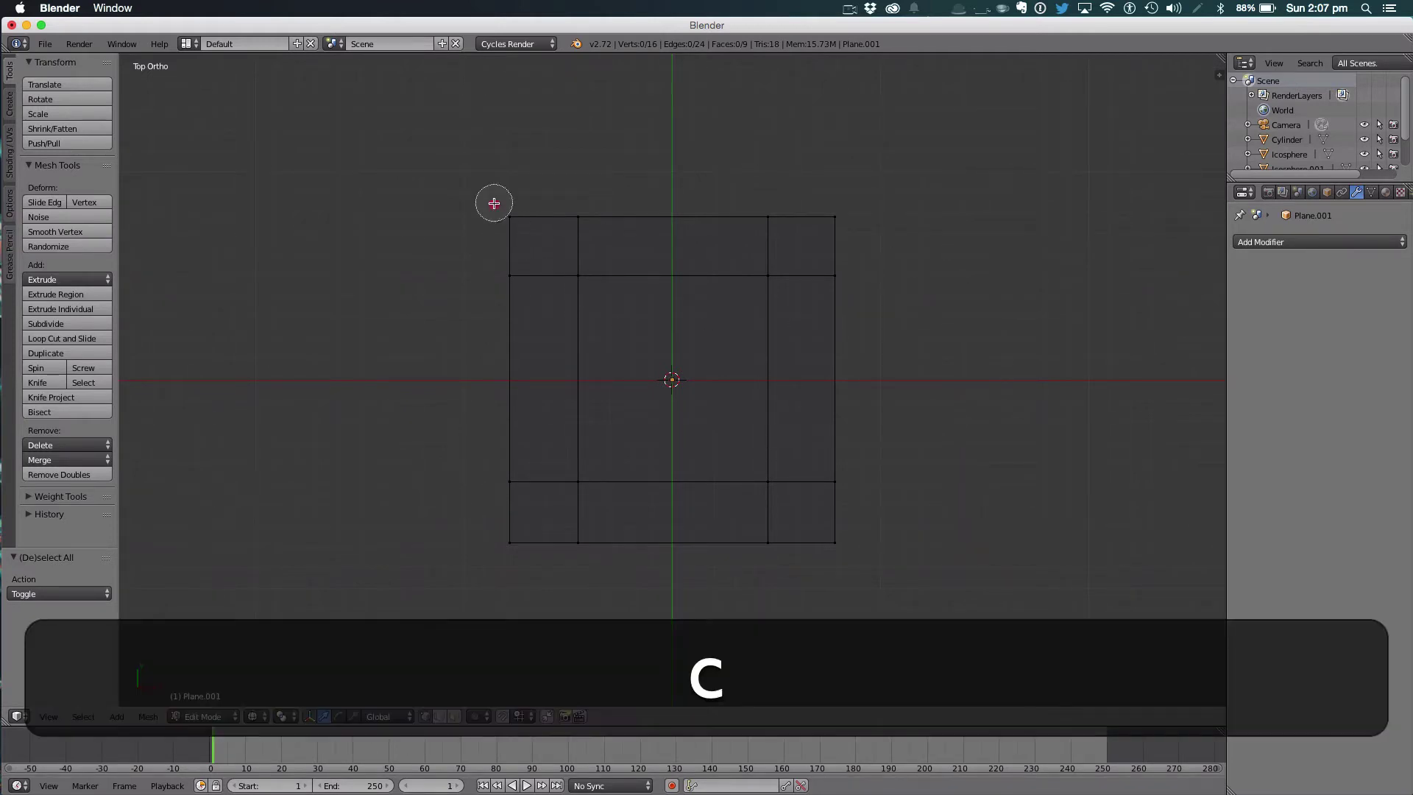
pyautogui.moveTo(493, 201)
pyautogui.mouseDown()
pyautogui.moveTo(577, 273)
pyautogui.moveTo(578, 218)
pyautogui.moveTo(522, 275)
pyautogui.mouseUp()
pyautogui.press('Escape')
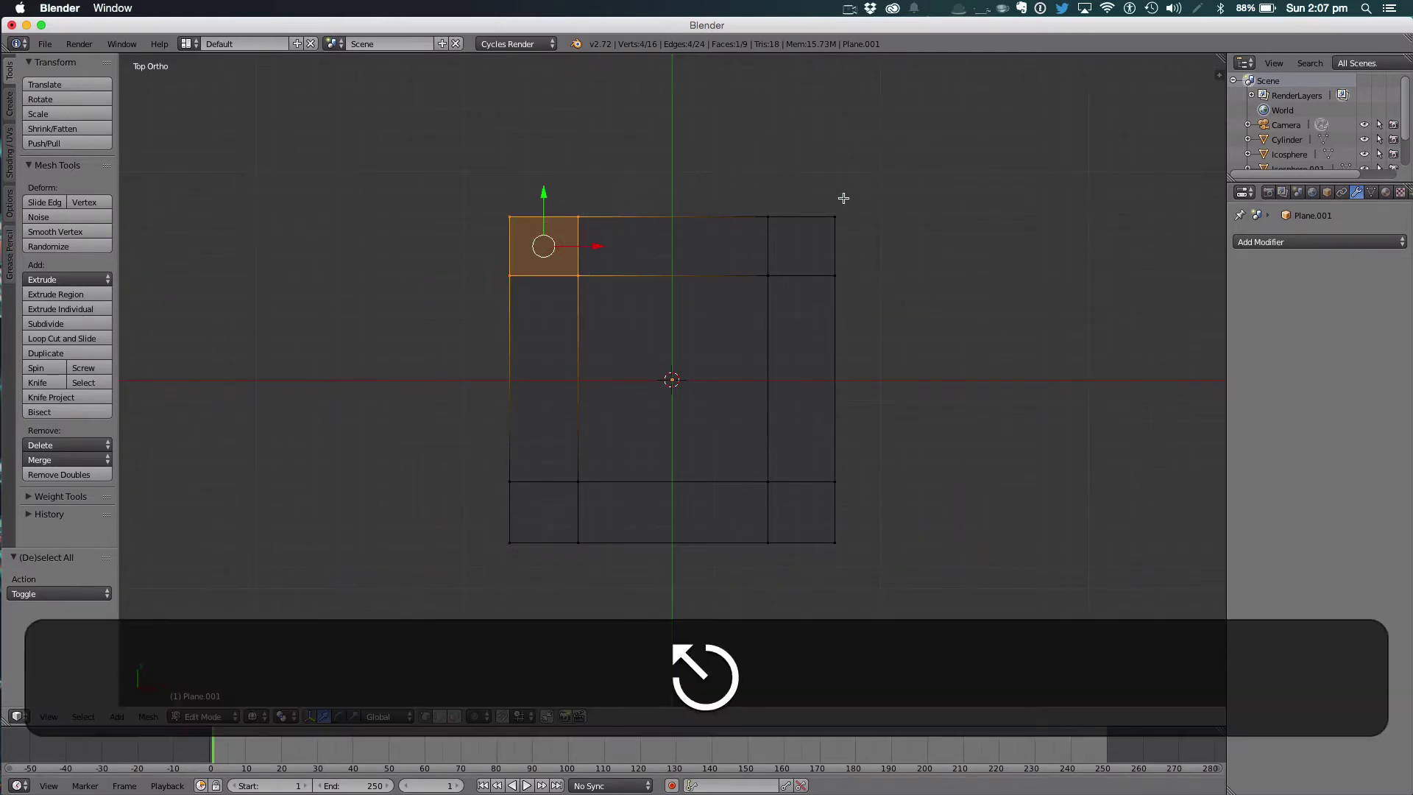
pyautogui.press('a')
pyautogui.press('b')
pyautogui.moveTo(758, 195); pyautogui.dragTo(886, 316)
pyautogui.hotkey('ctrl', 'z')
# Return to solid shading and clear the plane's mesh selection.
pyautogui.press('Tab')
pyautogui.moveTo(853, 312); pyautogui.dragTo(908, 164, button='middle')
pyautogui.press('Tab')
pyautogui.press('Tab')
pyautogui.press('z')
pyautogui.press('Tab')
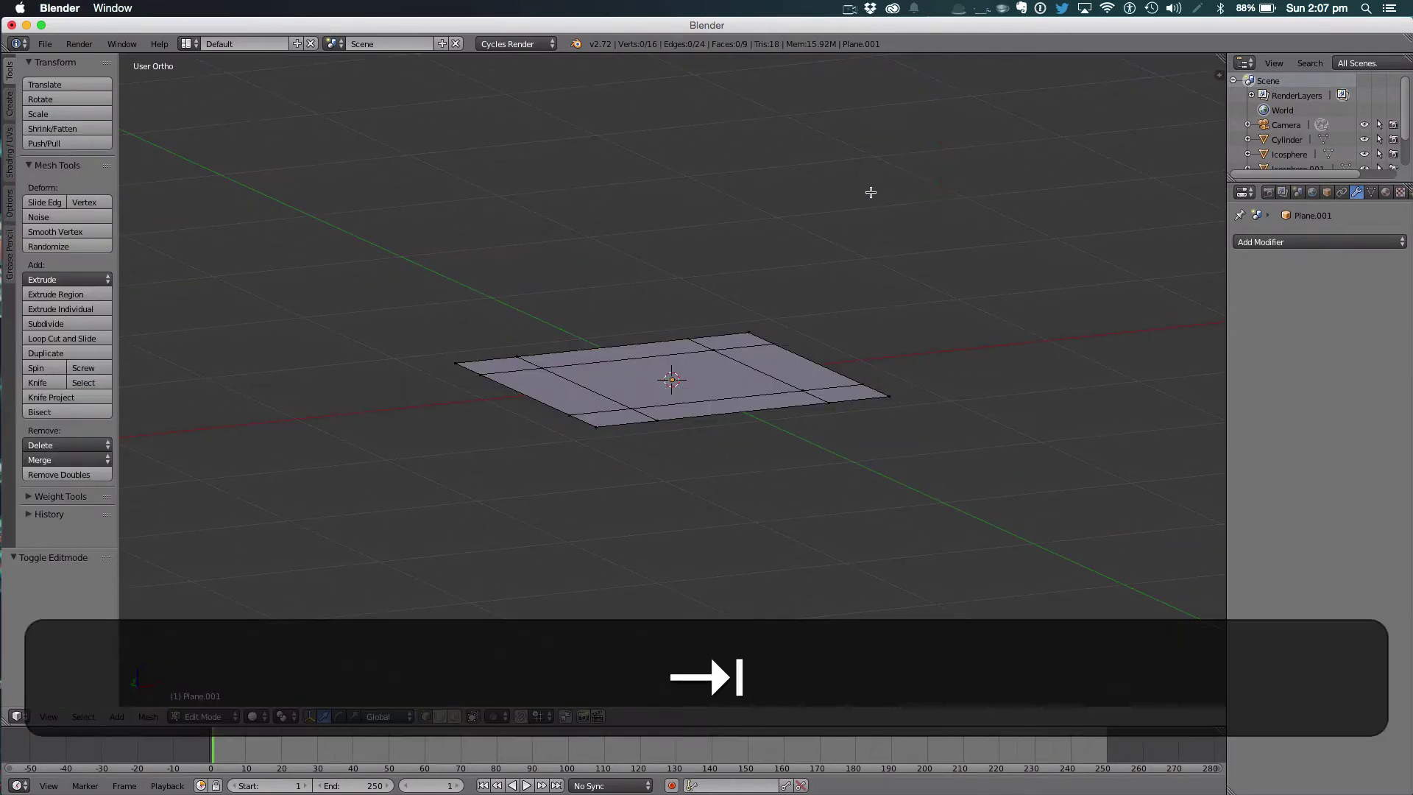
pyautogui.press('a')
pyautogui.press('a')
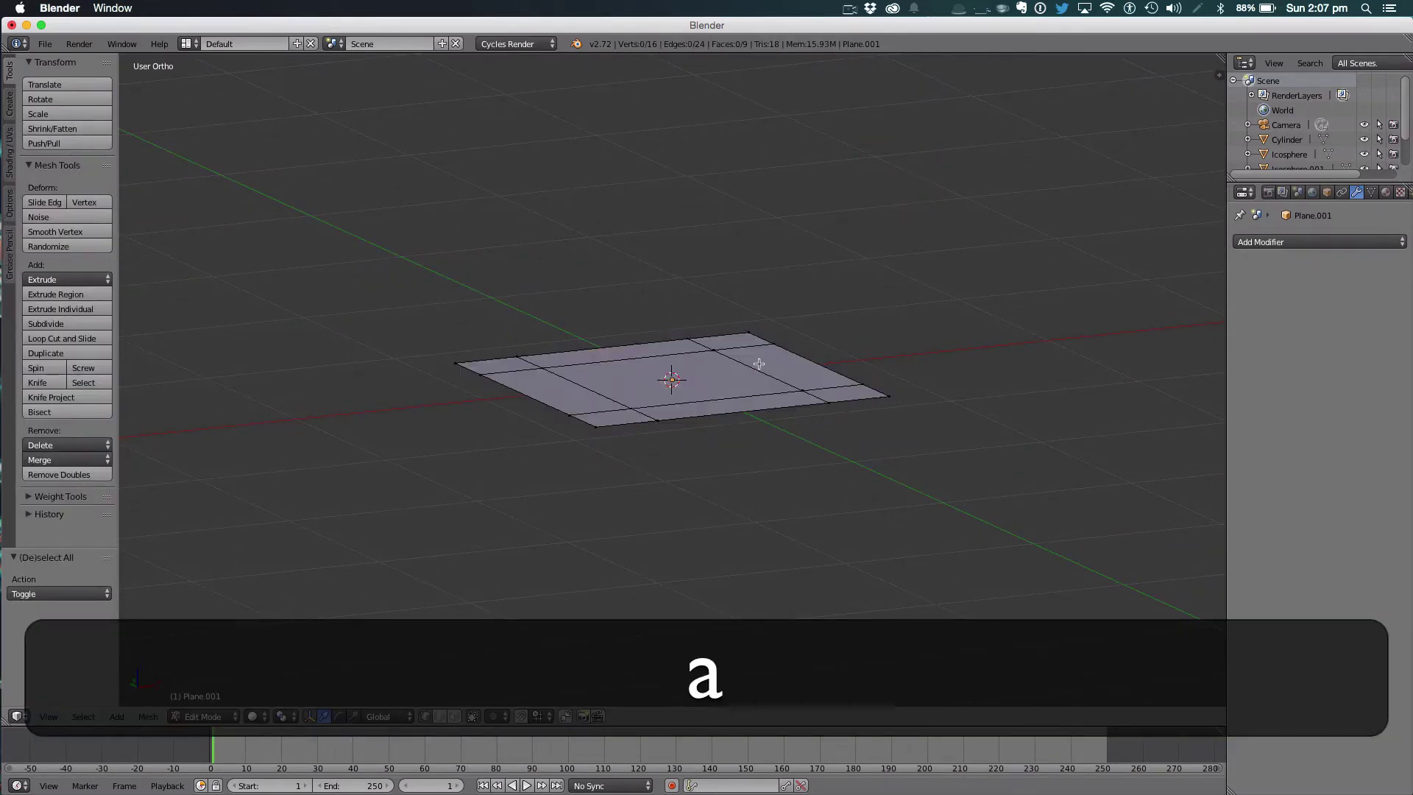
pyautogui.press('Escape')
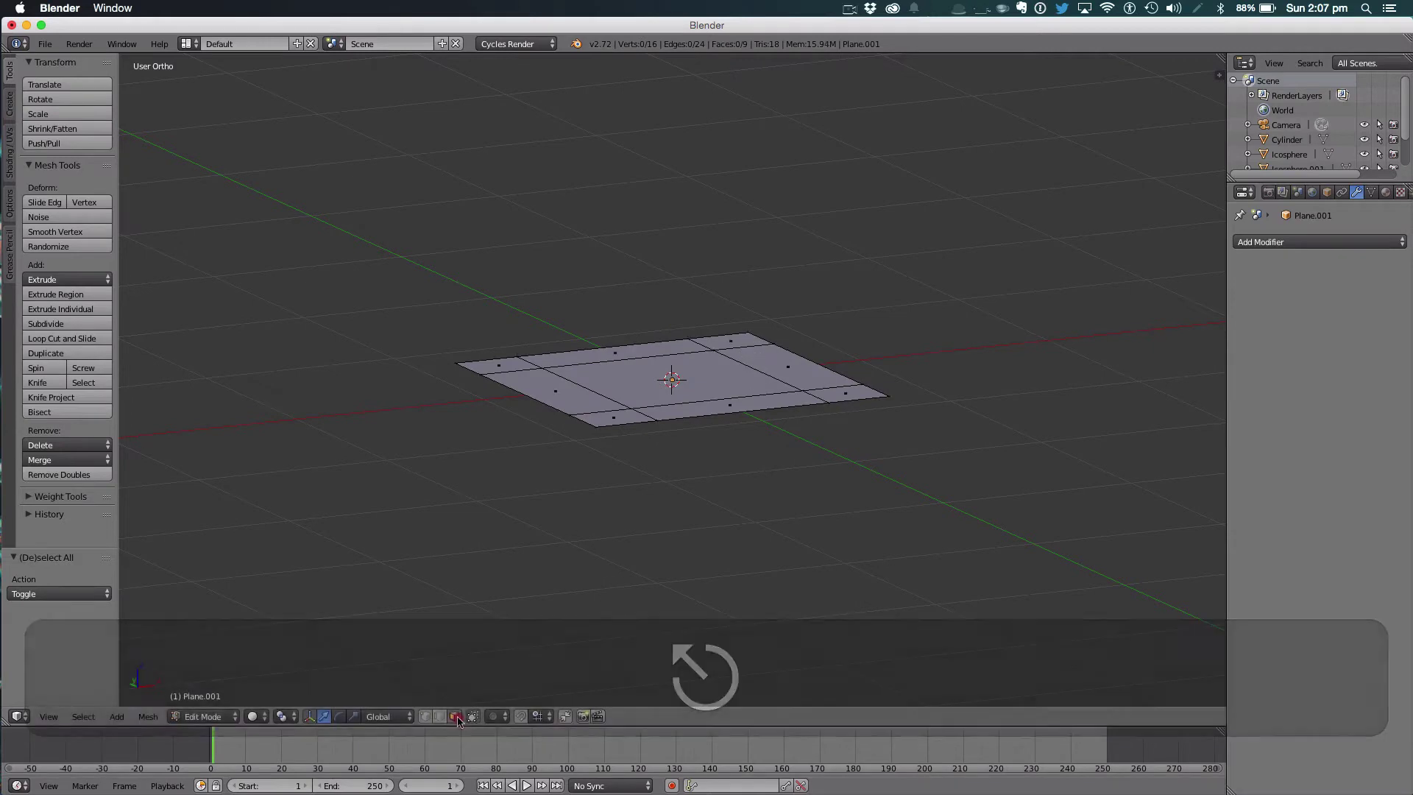
# Circle-select all of the plane's faces and extrude them slightly upward into a thin slab.
pyautogui.press('c')
pyautogui.moveTo(766, 360)
pyautogui.mouseDown()
pyautogui.moveTo(614, 330)
pyautogui.moveTo(588, 352)
pyautogui.moveTo(584, 379)
pyautogui.moveTo(556, 355)
pyautogui.moveTo(540, 363)
pyautogui.moveTo(657, 381)
pyautogui.moveTo(619, 398)
pyautogui.mouseUp()
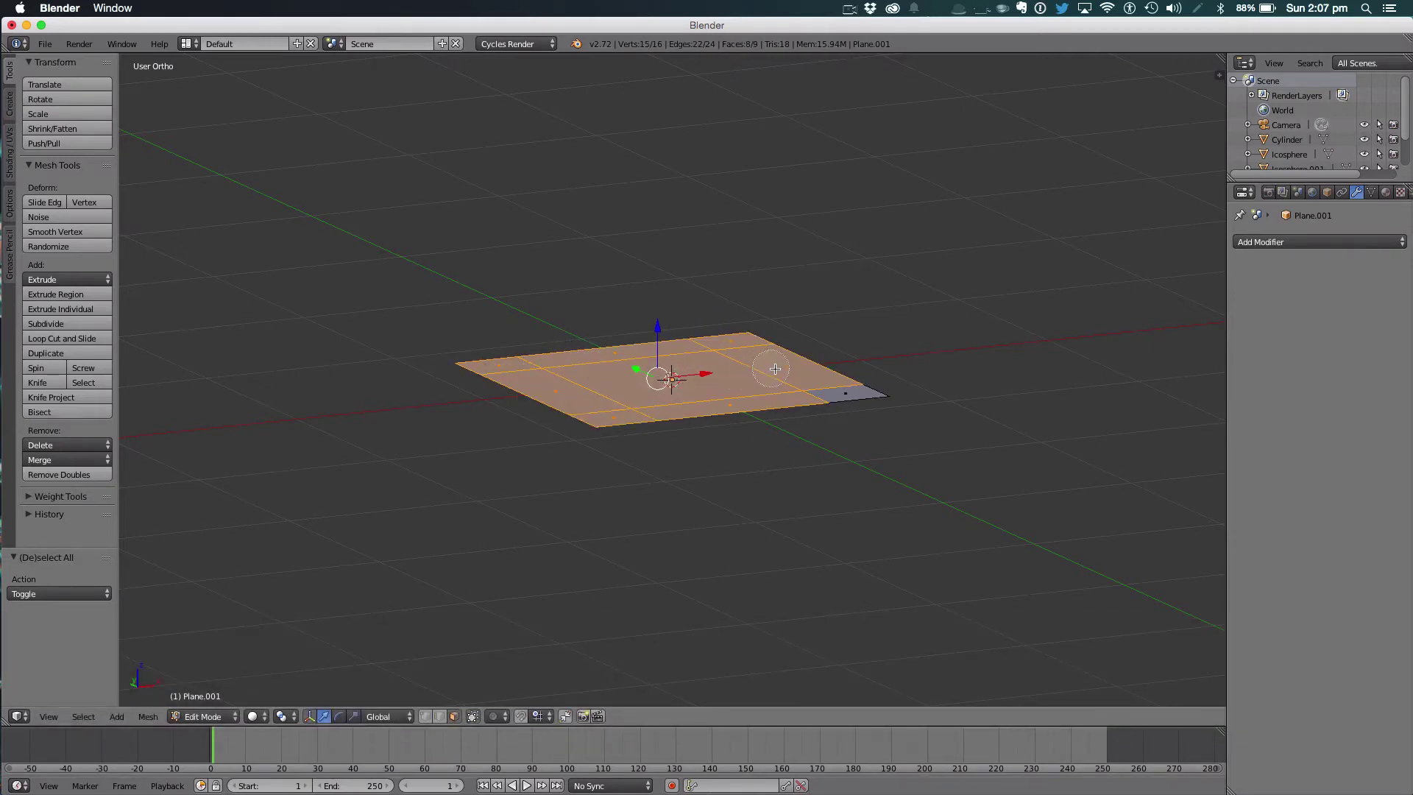
pyautogui.moveTo(779, 368); pyautogui.dragTo(797, 375)
pyautogui.press('Escape')
pyautogui.press('e')
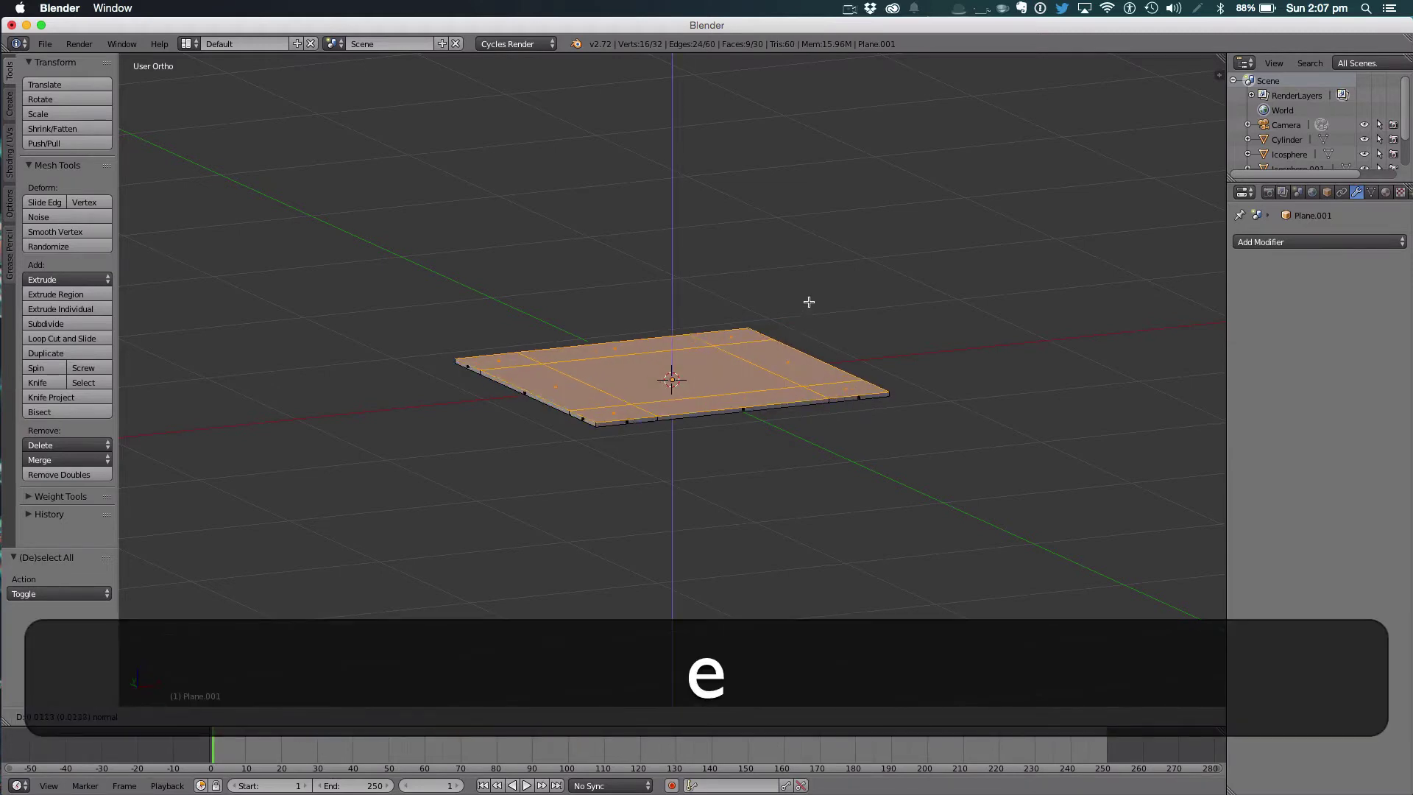
pyautogui.click(809, 303)
# In wireframe top view, circle-select the vertices of the slab's left end section.
pyautogui.press('Tab')
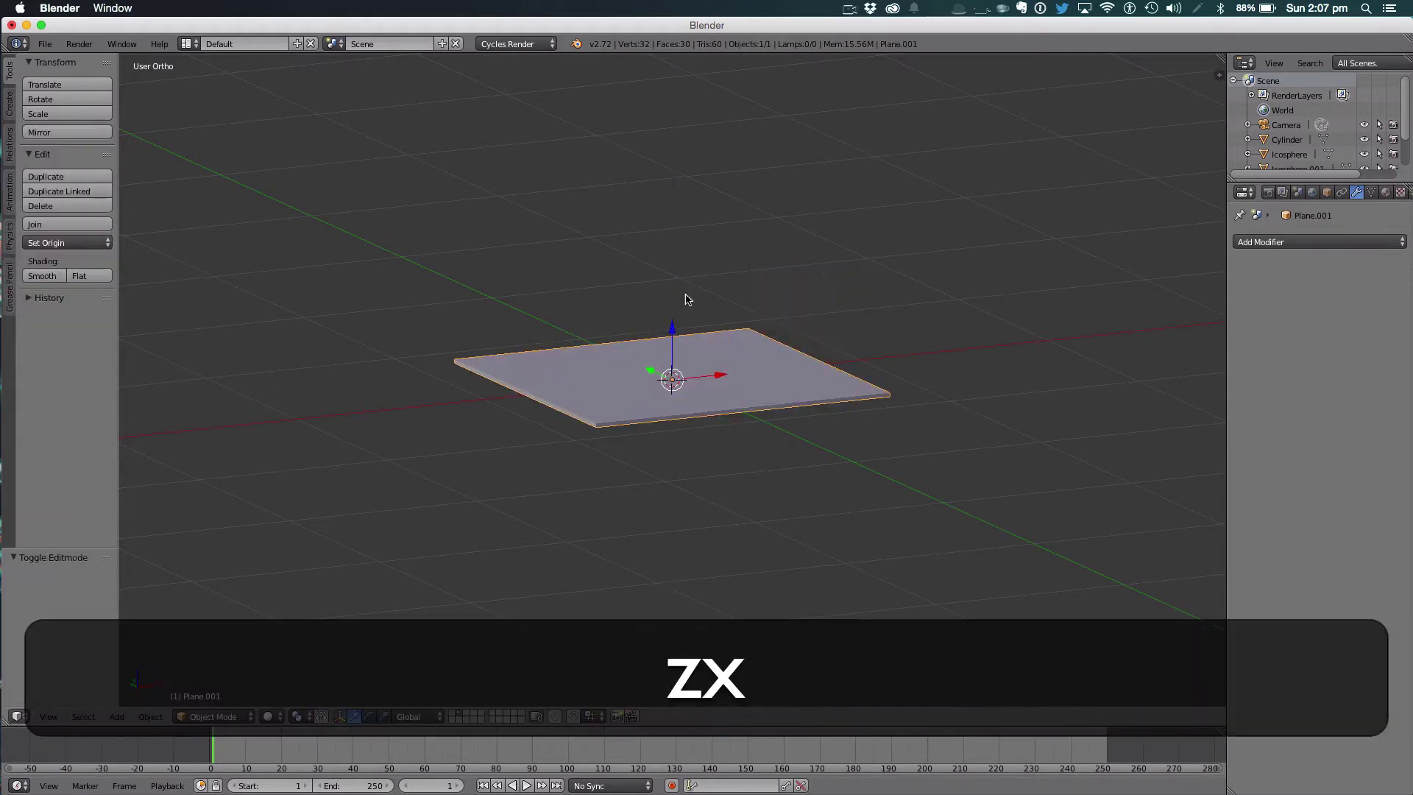
pyautogui.moveTo(738, 246); pyautogui.dragTo(620, 261, button='middle')
pyautogui.press('KP_1')
pyautogui.scroll(5, 654, 205)
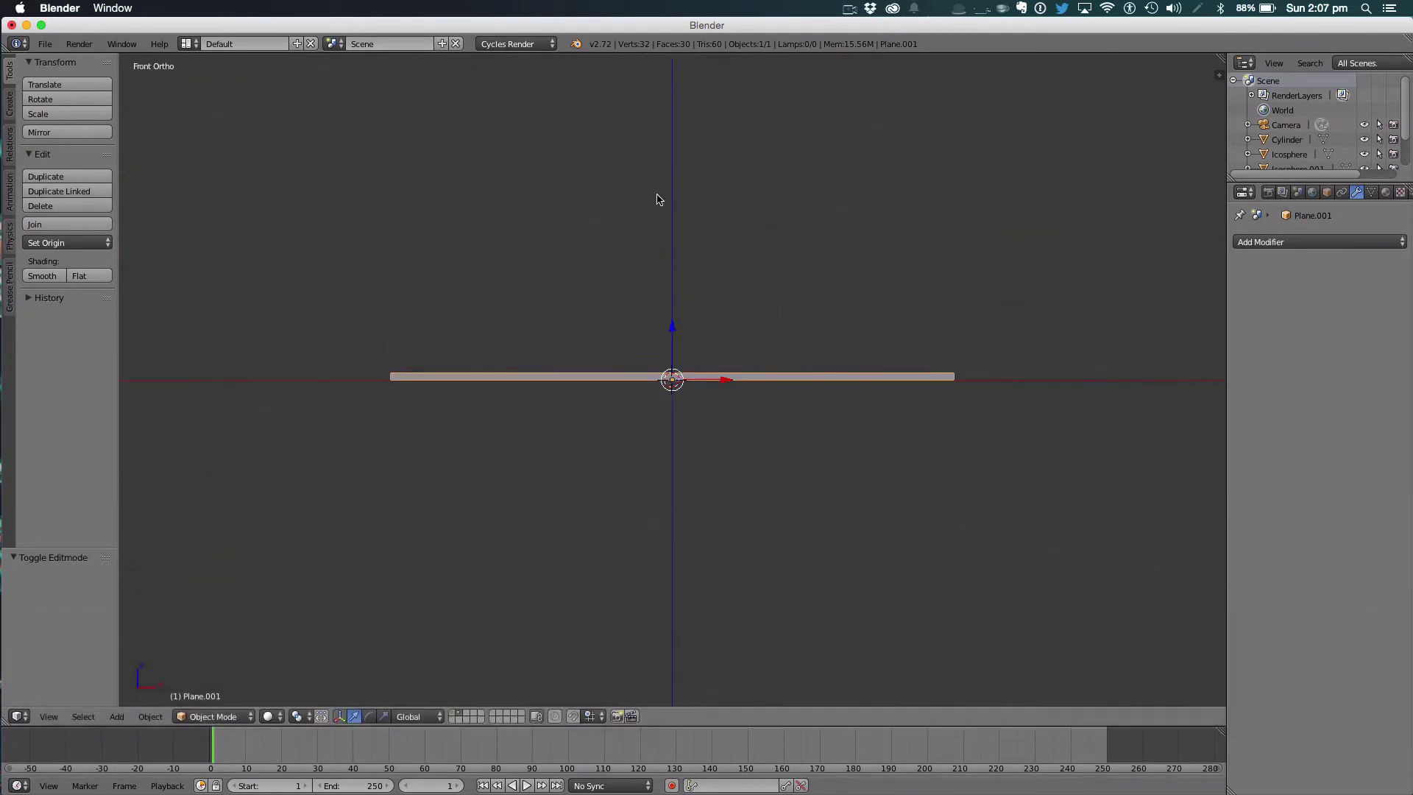
pyautogui.press('Tab')
pyautogui.moveTo(660, 208); pyautogui.dragTo(641, 243, button='middle')
pyautogui.press('a')
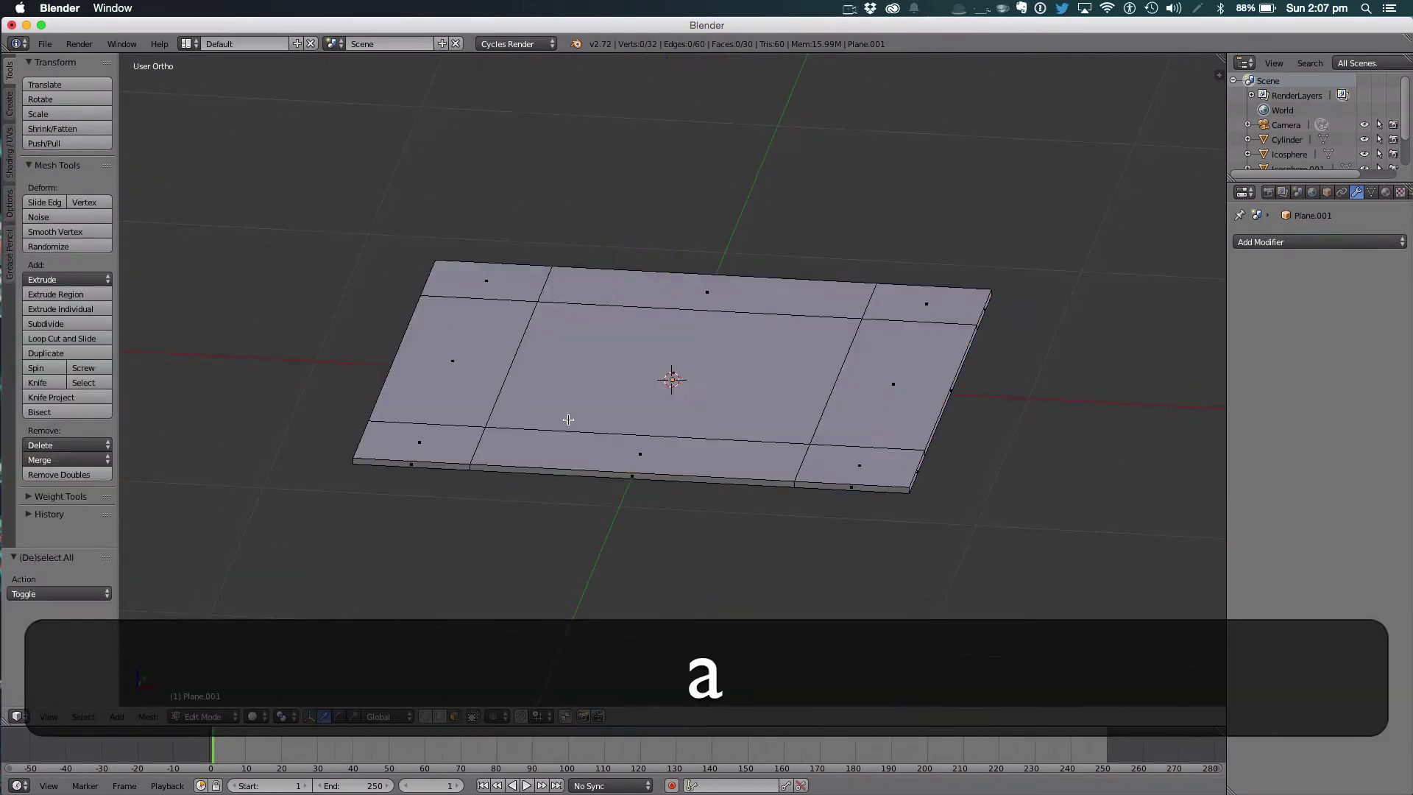
pyautogui.press('z')
pyautogui.rightClick(434, 684)
pyautogui.press('KP_7')
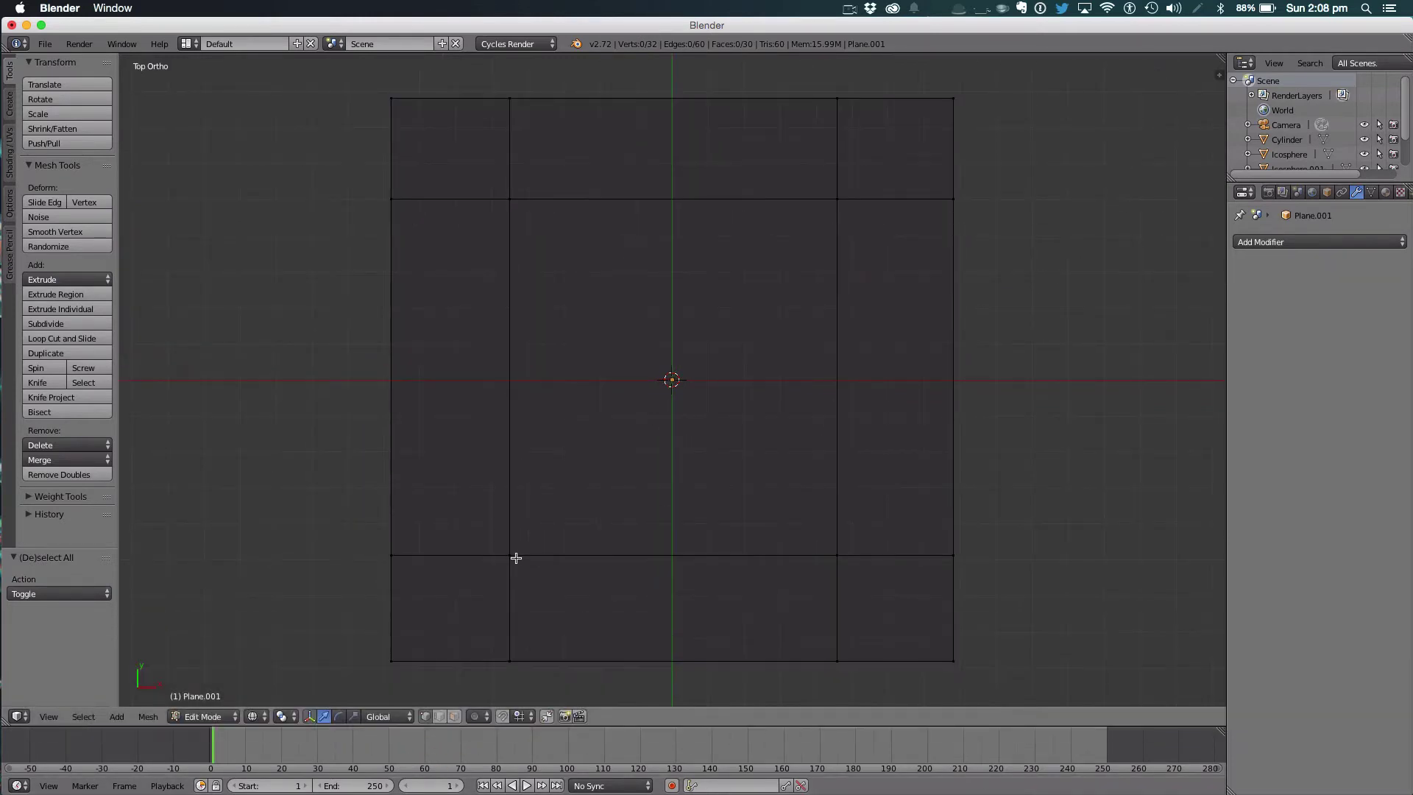
pyautogui.press('c')
pyautogui.moveTo(516, 558)
pyautogui.mouseDown()
pyautogui.moveTo(415, 552)
pyautogui.moveTo(394, 566)
pyautogui.moveTo(403, 650)
pyautogui.moveTo(501, 661)
pyautogui.mouseUp()
pyautogui.press('Escape')
# From the front view, tilt the left end section 8.783° about X and -7.188° about Y.
pyautogui.press('KP_1')
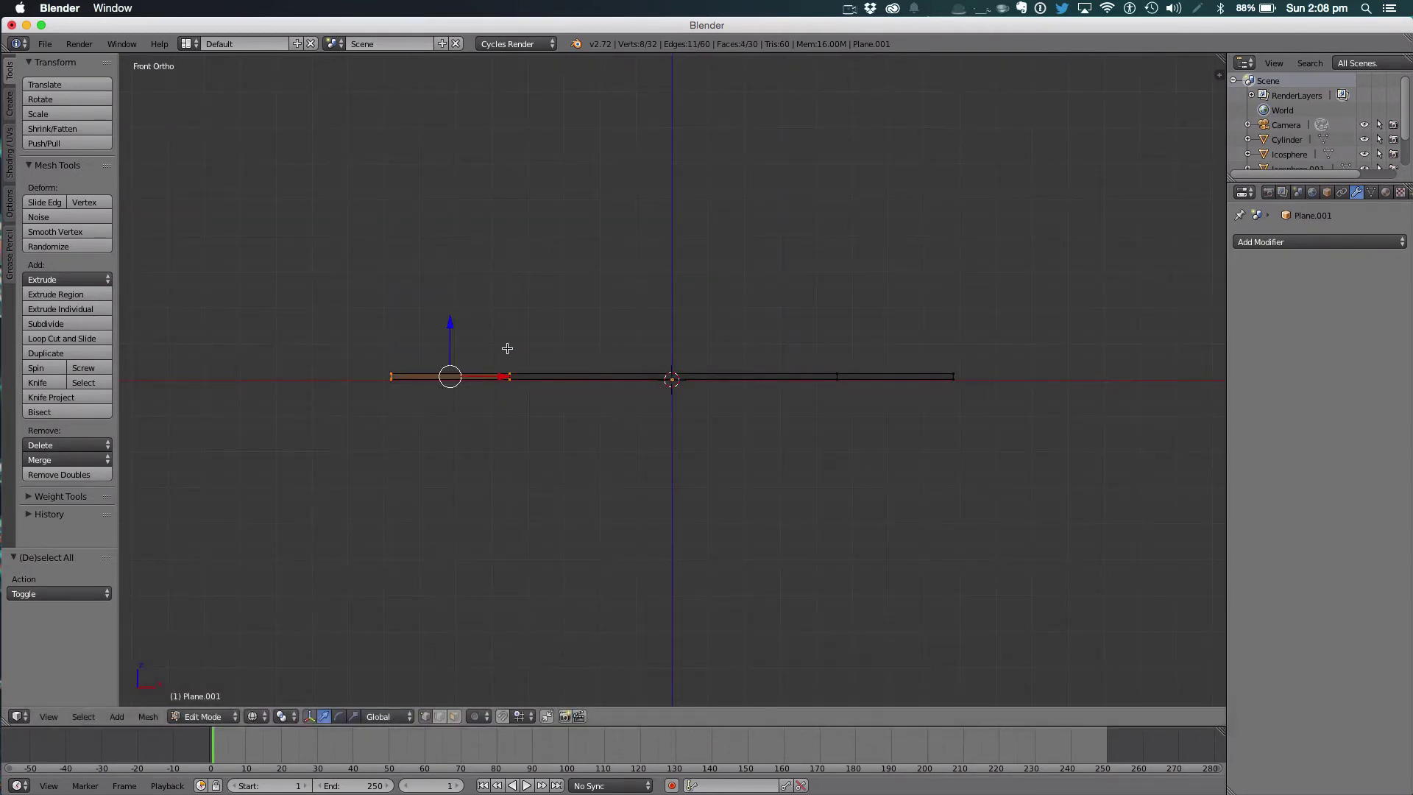
pyautogui.press('z')
pyautogui.moveTo(508, 351); pyautogui.dragTo(544, 353, button='middle')
pyautogui.press('KP_1')
pyautogui.press('r')
pyautogui.press('x')
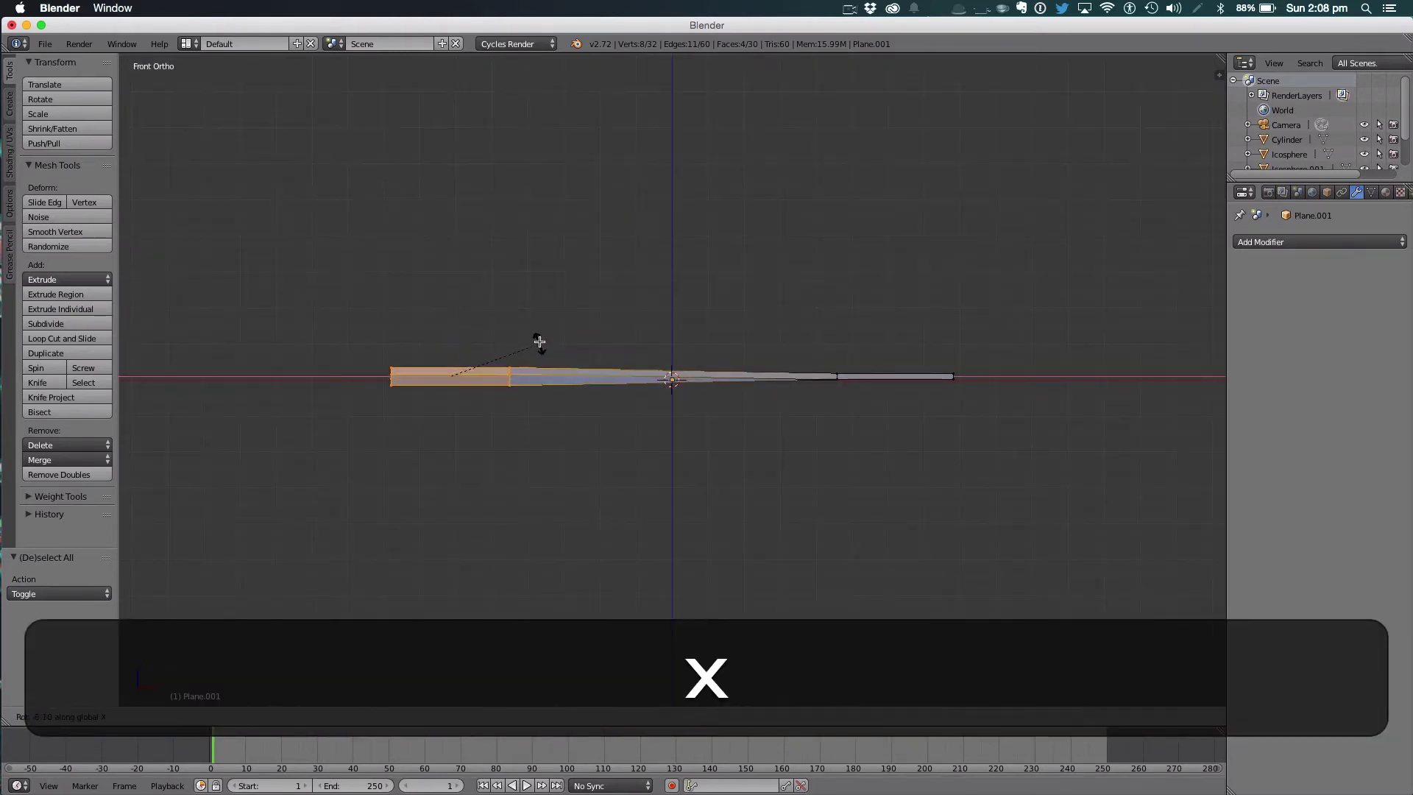
pyautogui.click(537, 369)
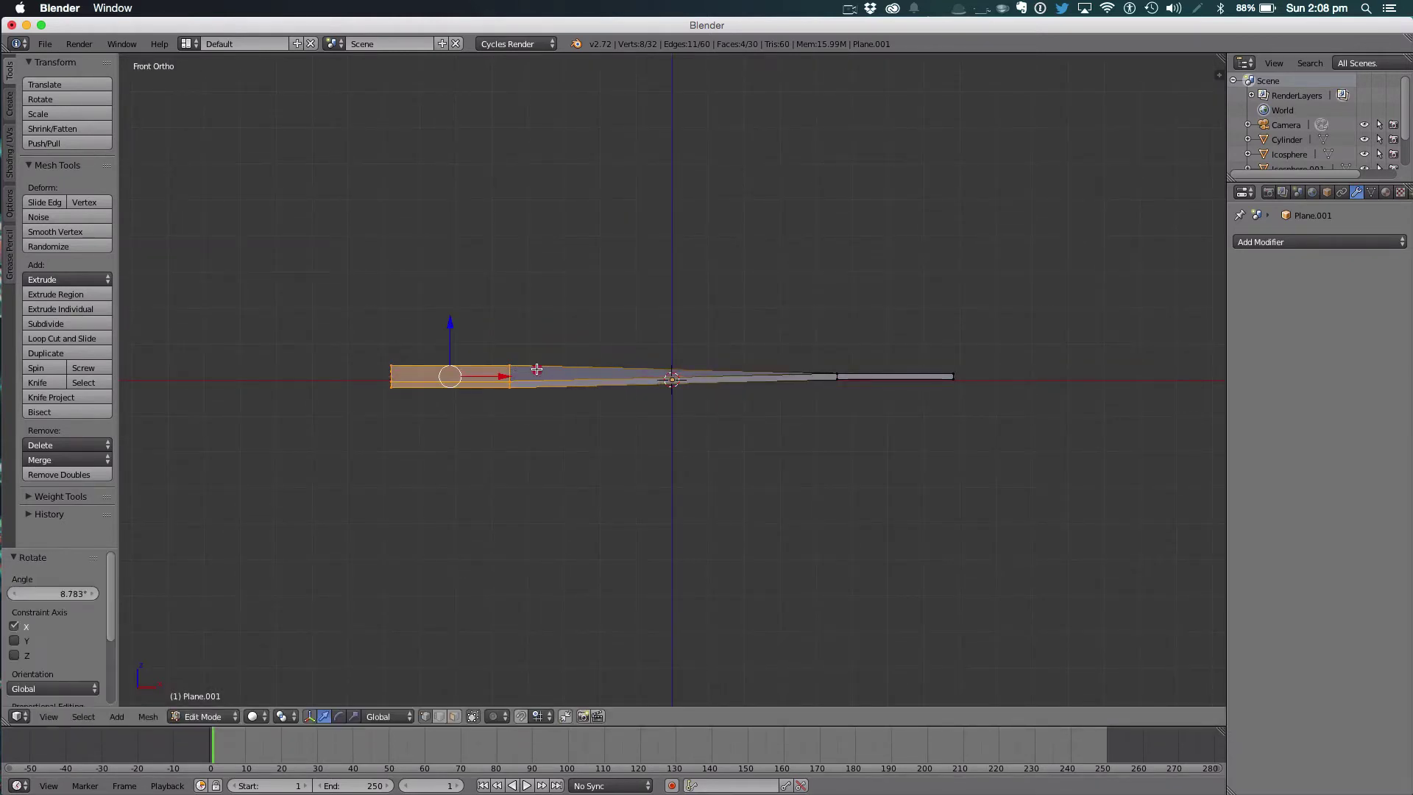
pyautogui.press('r')
pyautogui.press('y')
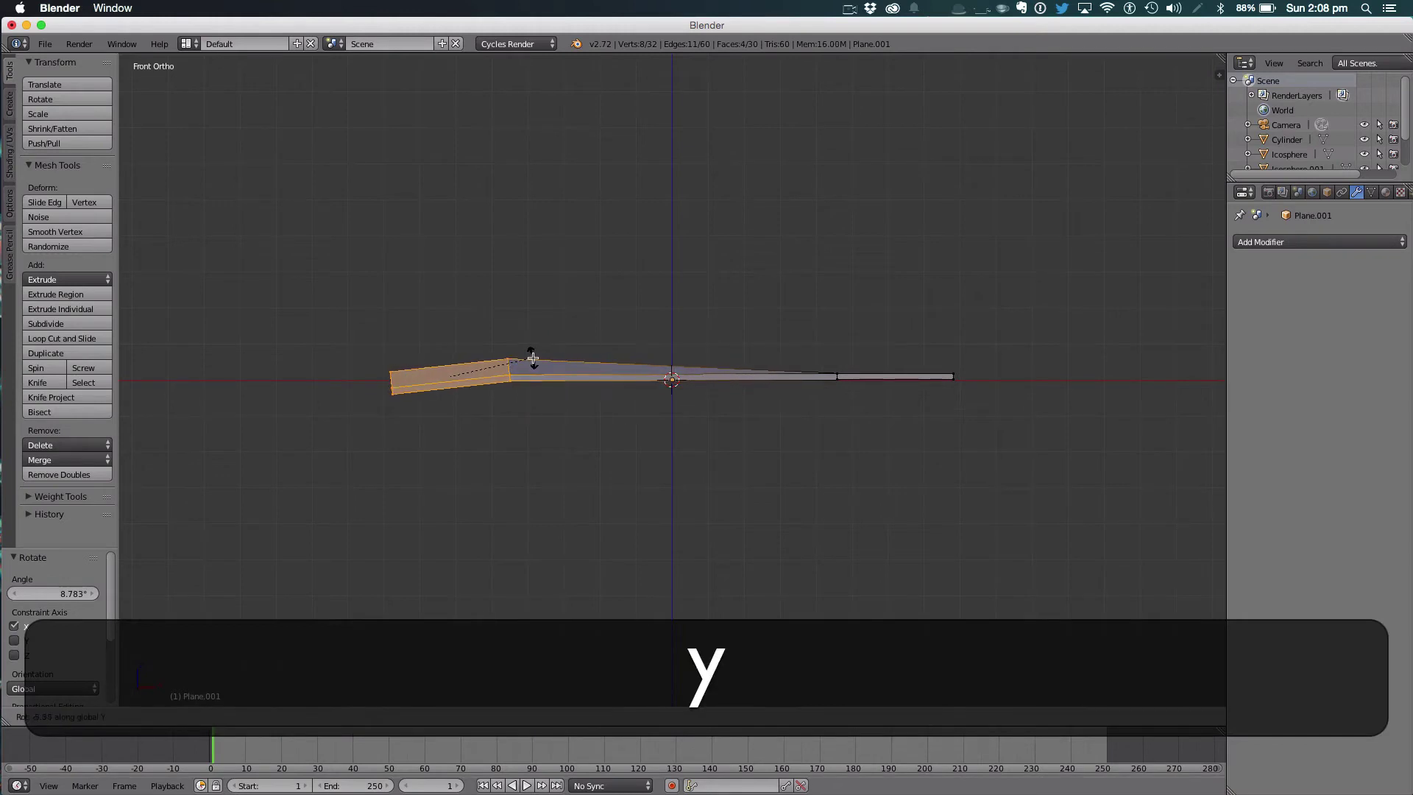
pyautogui.click(530, 358)
pyautogui.moveTo(552, 347); pyautogui.dragTo(754, 351, button='middle')
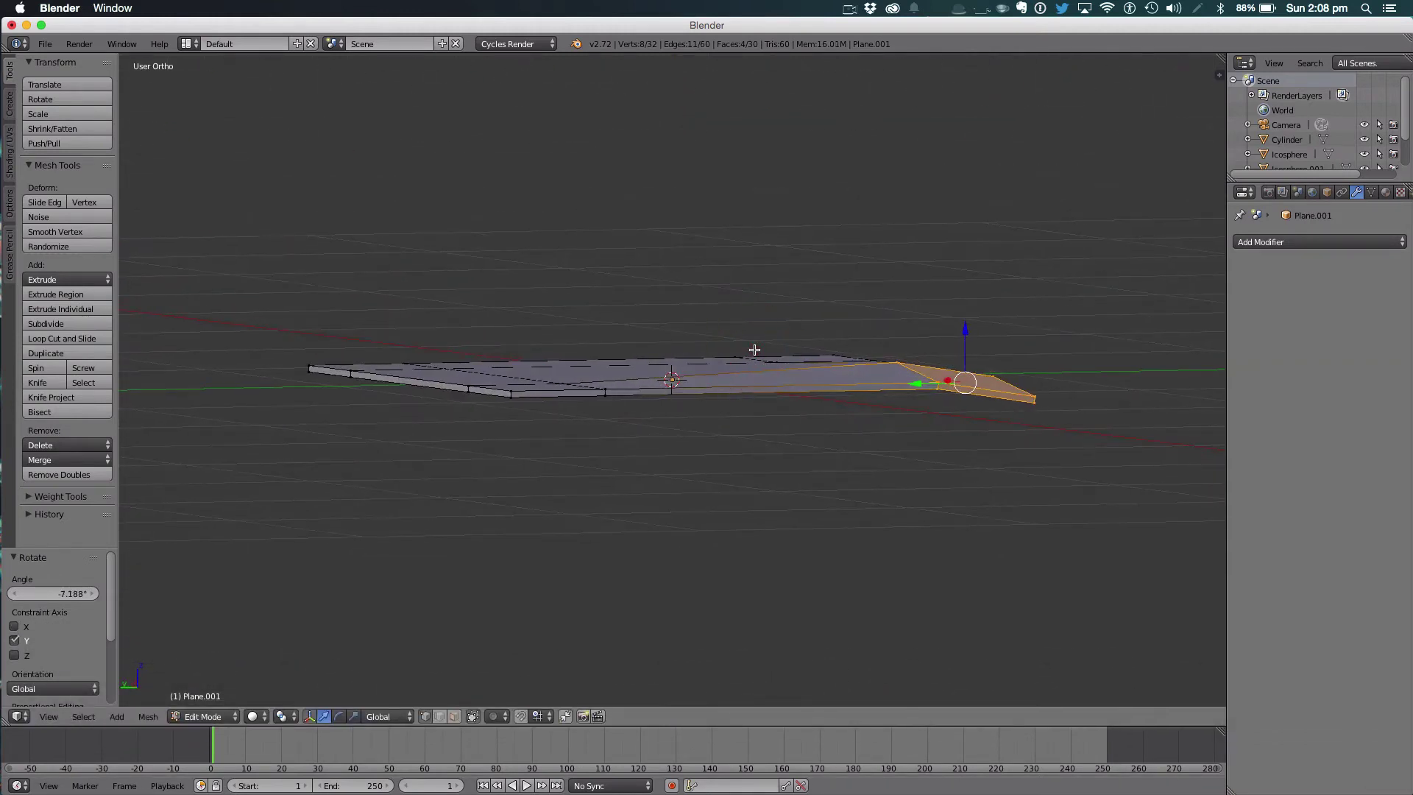
# Circle-select the right end vertices of the slab in wireframe view.
pyautogui.press('1')
pyautogui.press('z')
pyautogui.press('z')
pyautogui.press('Tab')
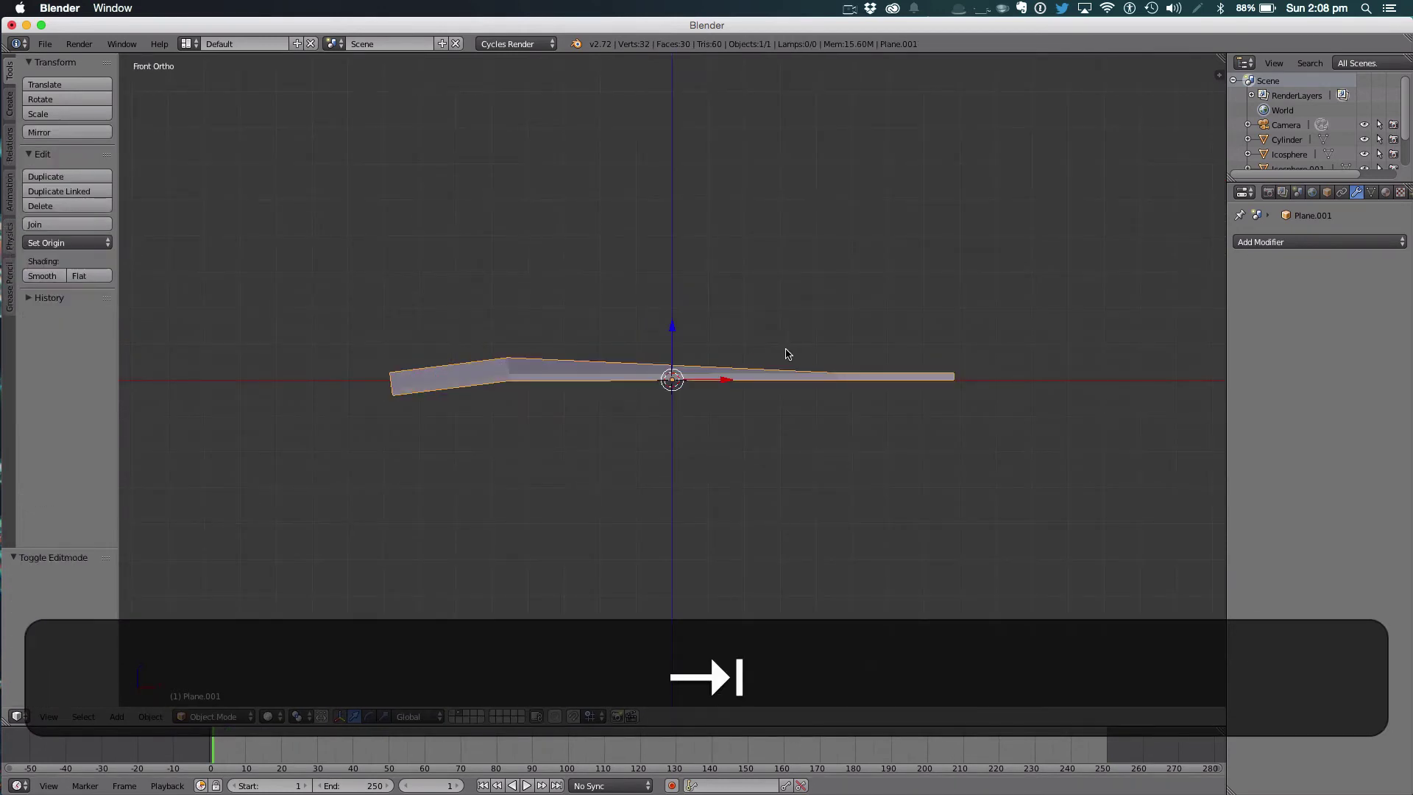
pyautogui.moveTo(785, 353); pyautogui.dragTo(802, 353, button='middle')
pyautogui.press('Tab')
pyautogui.press('a')
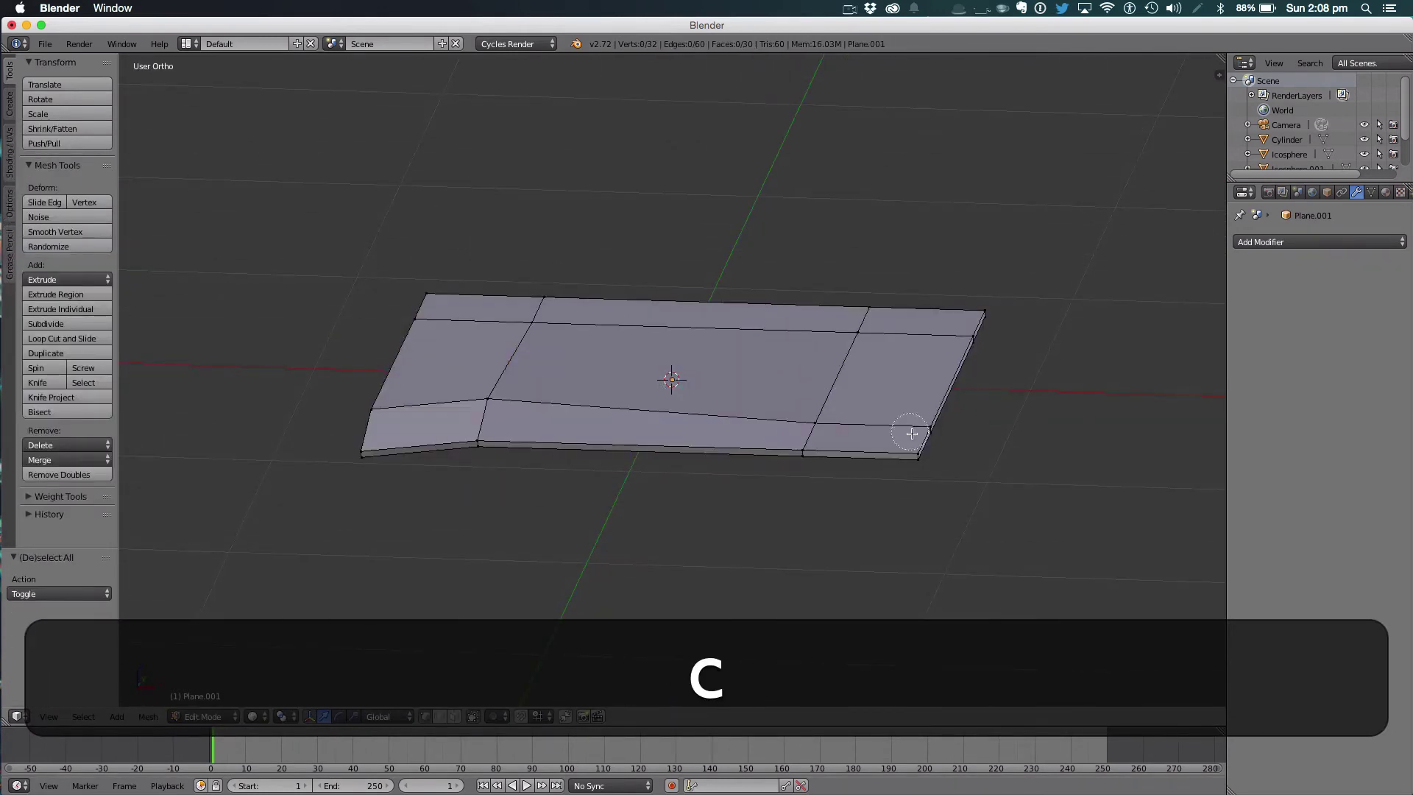
pyautogui.press('Escape')
pyautogui.press('z')
pyautogui.press('c')
pyautogui.moveTo(930, 432)
pyautogui.mouseDown()
pyautogui.moveTo(827, 431)
pyautogui.moveTo(814, 445)
pyautogui.moveTo(932, 463)
pyautogui.mouseUp()
pyautogui.press('Escape')
# From the front view, rotate the right end section about X and then about Y.
pyautogui.press('1')
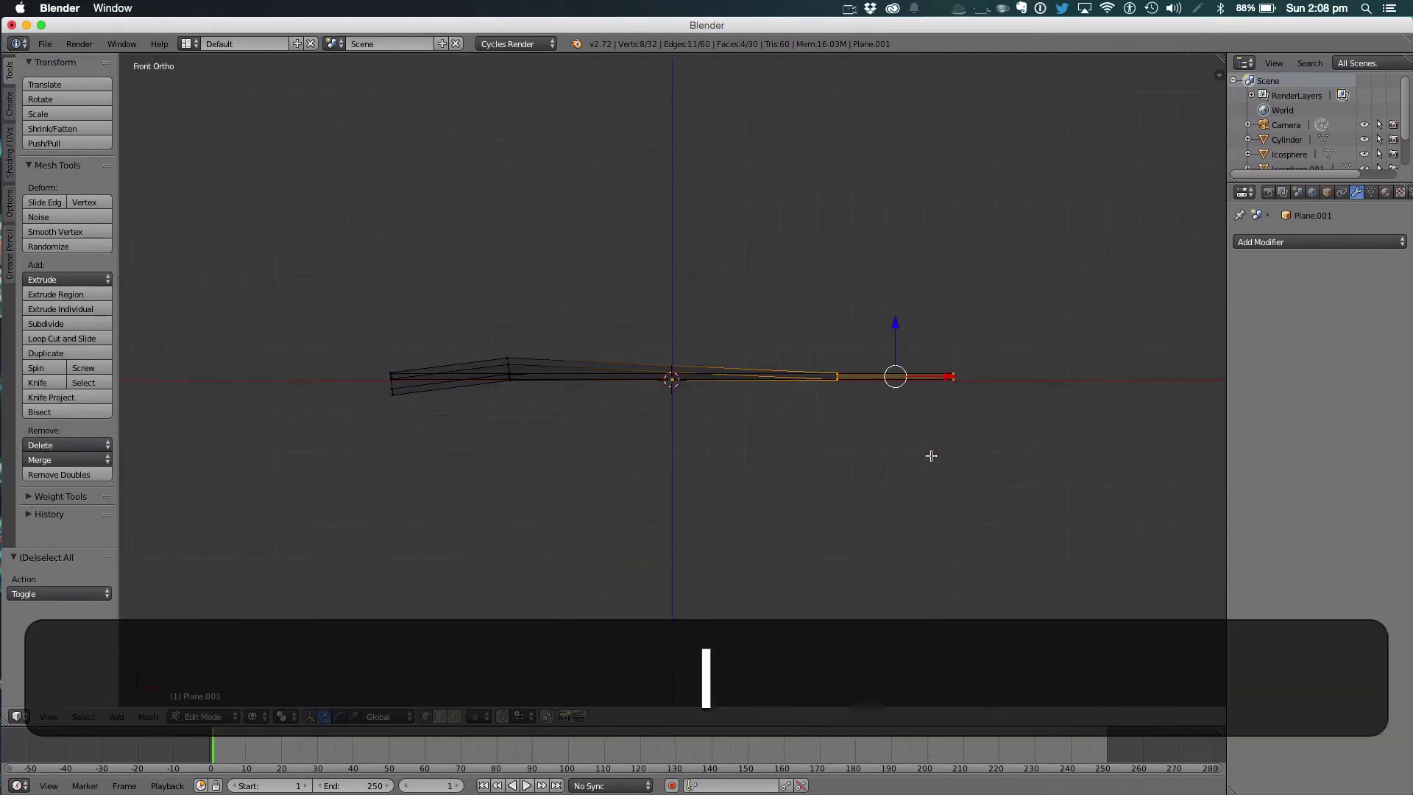
pyautogui.press('5')
pyautogui.press('5')
pyautogui.press('Tab')
pyautogui.press('Tab')
pyautogui.press('z')
pyautogui.press('r')
pyautogui.press('x')
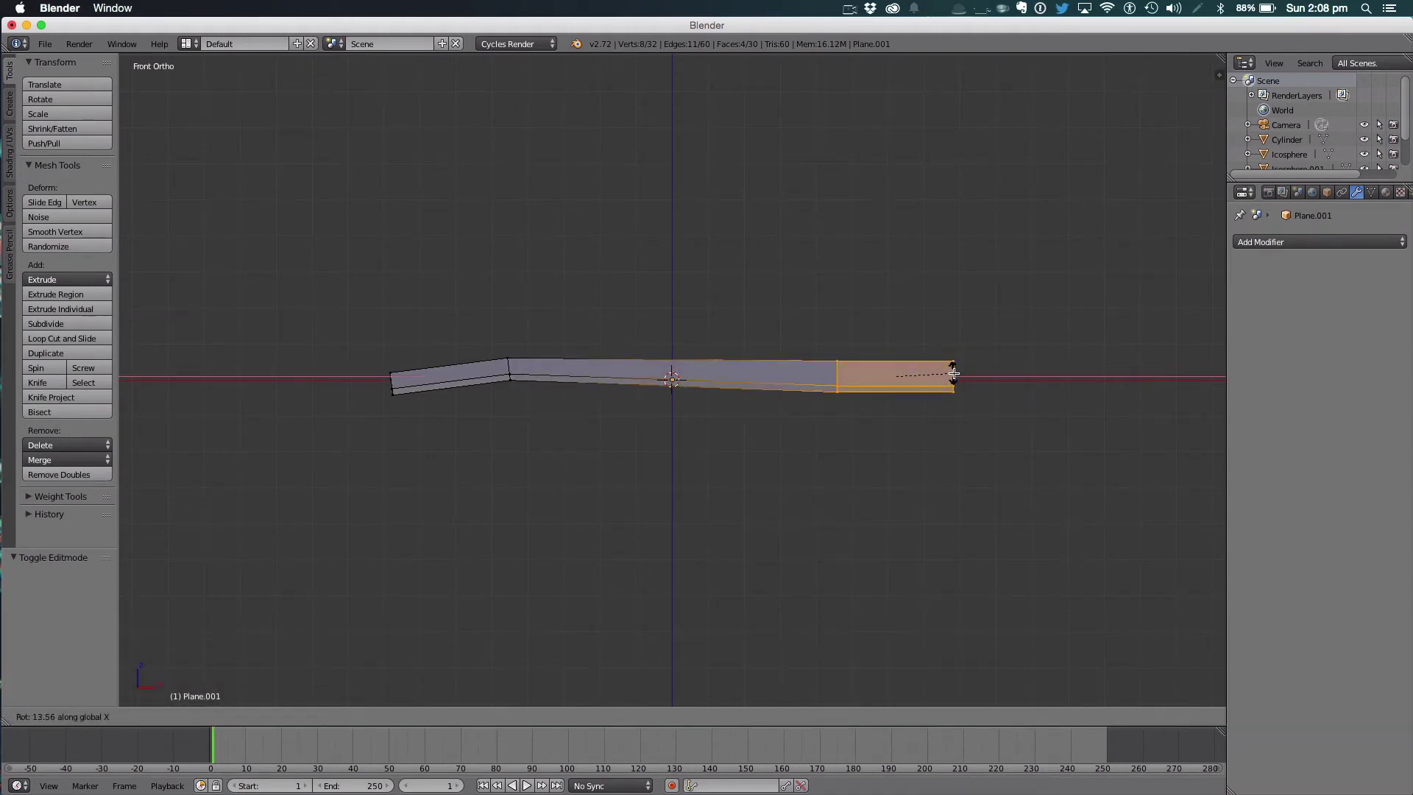
pyautogui.click(953, 373)
pyautogui.press('r')
pyautogui.press('y')
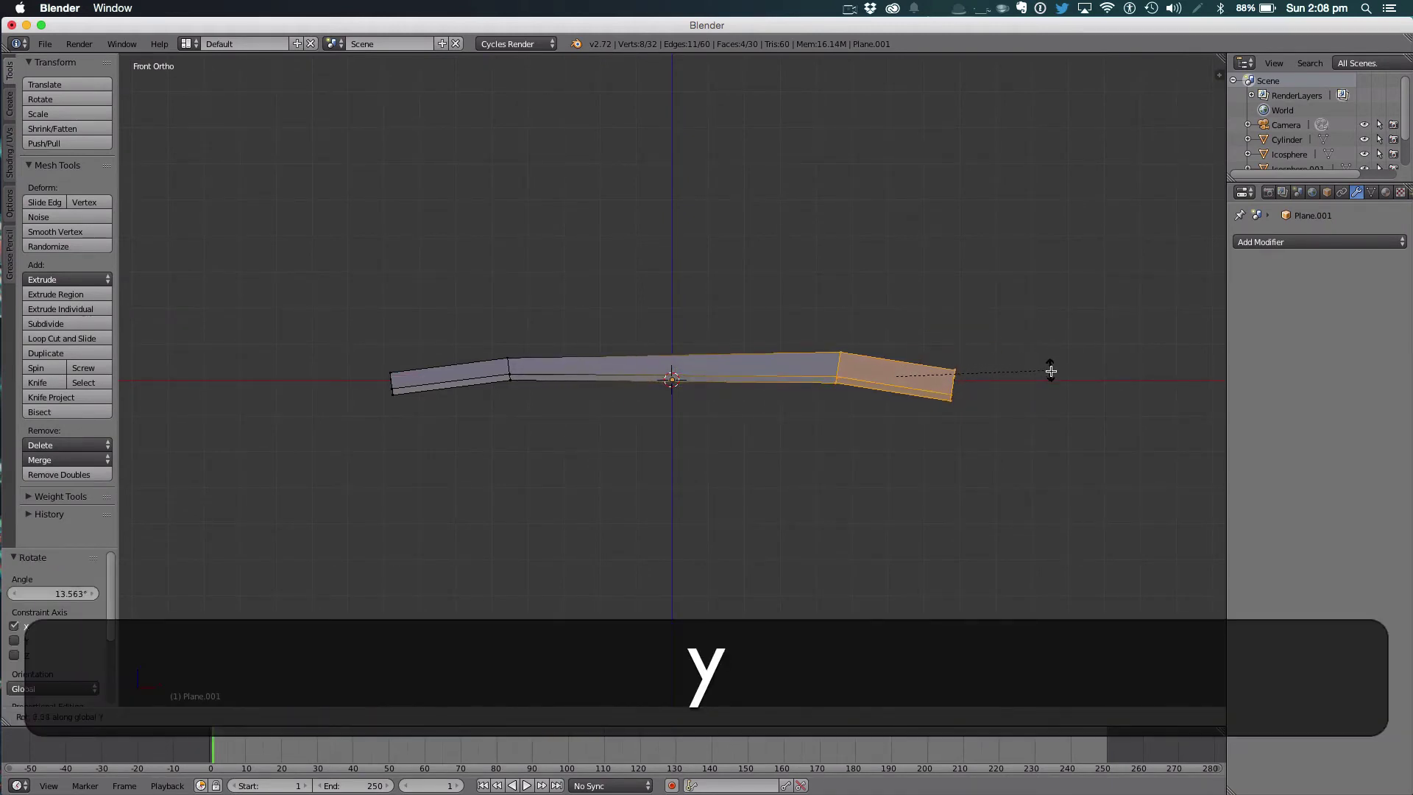
pyautogui.click(1049, 374)
pyautogui.moveTo(1050, 374); pyautogui.dragTo(824, 384, button='middle')
# Circle-select the faces along the slab's front edge.
pyautogui.press('Tab')
pyautogui.press('Tab')
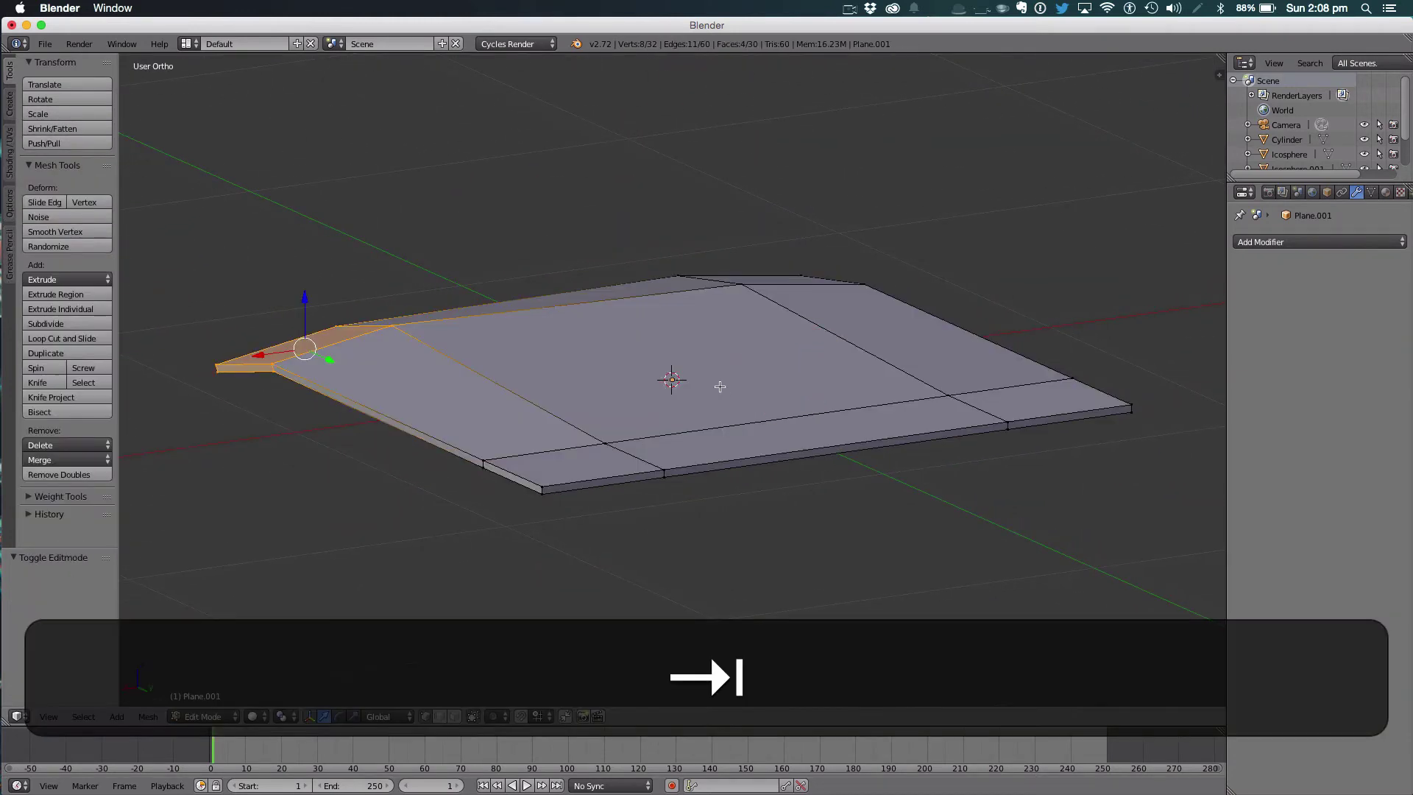
pyautogui.press('a')
pyautogui.press('z')
pyautogui.press('c')
pyautogui.moveTo(668, 445)
pyautogui.mouseDown()
pyautogui.moveTo(643, 464)
pyautogui.moveTo(575, 441)
pyautogui.moveTo(490, 463)
pyautogui.moveTo(534, 497)
pyautogui.mouseUp()
pyautogui.press('Escape')
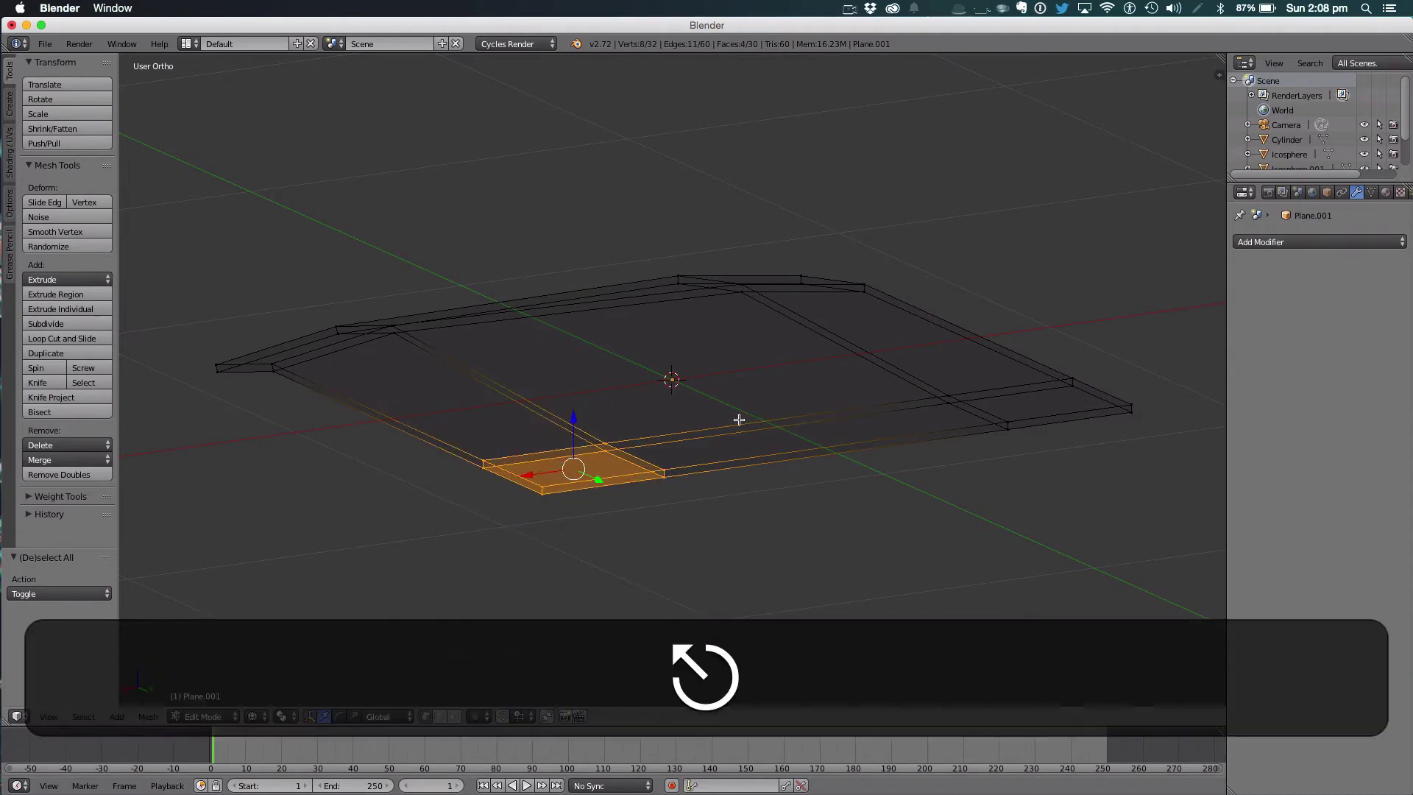
pyautogui.press('z')
pyautogui.press('1')
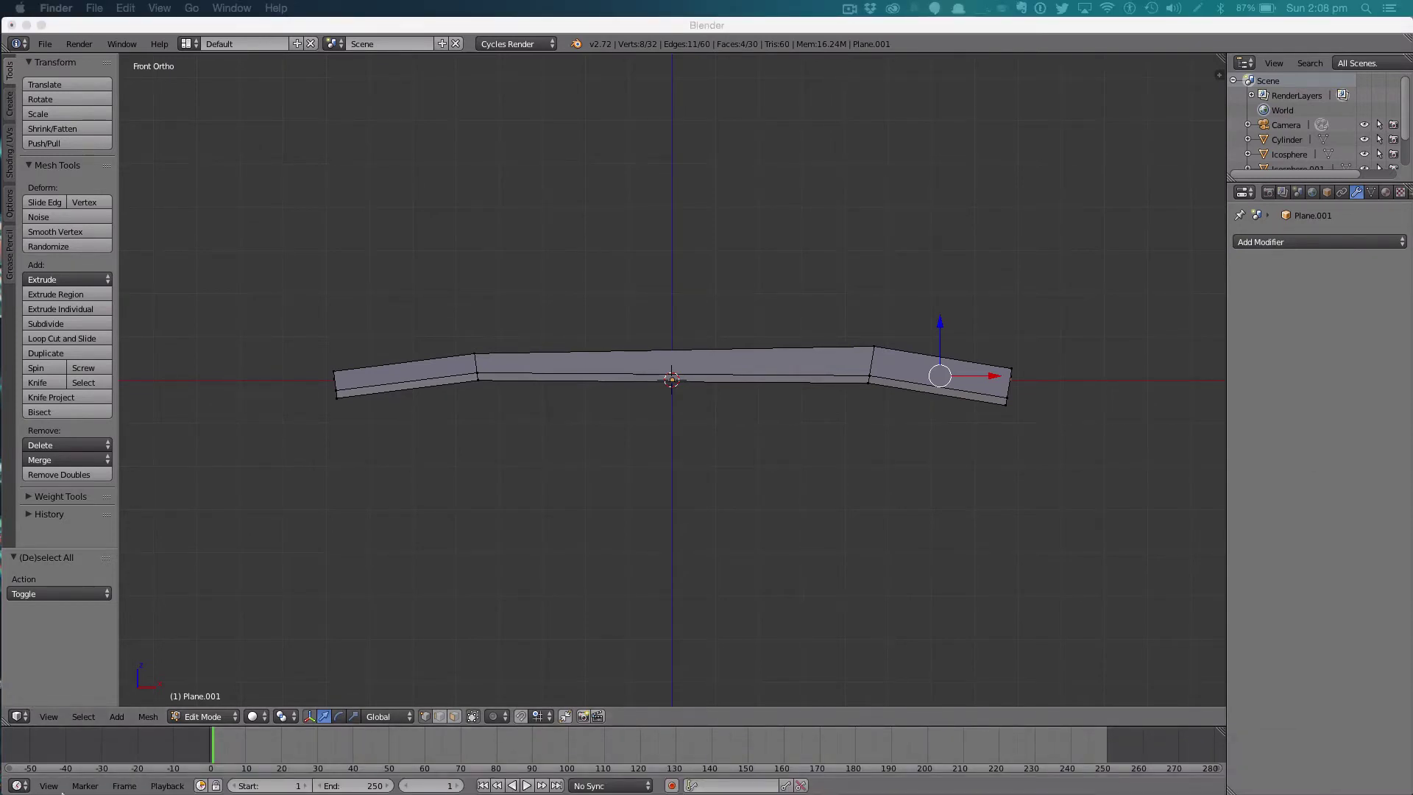
# From the Back view, tilt the selected section about X and Y, with a small Y correction.
pyautogui.click(48, 716)
pyautogui.click(49, 716)
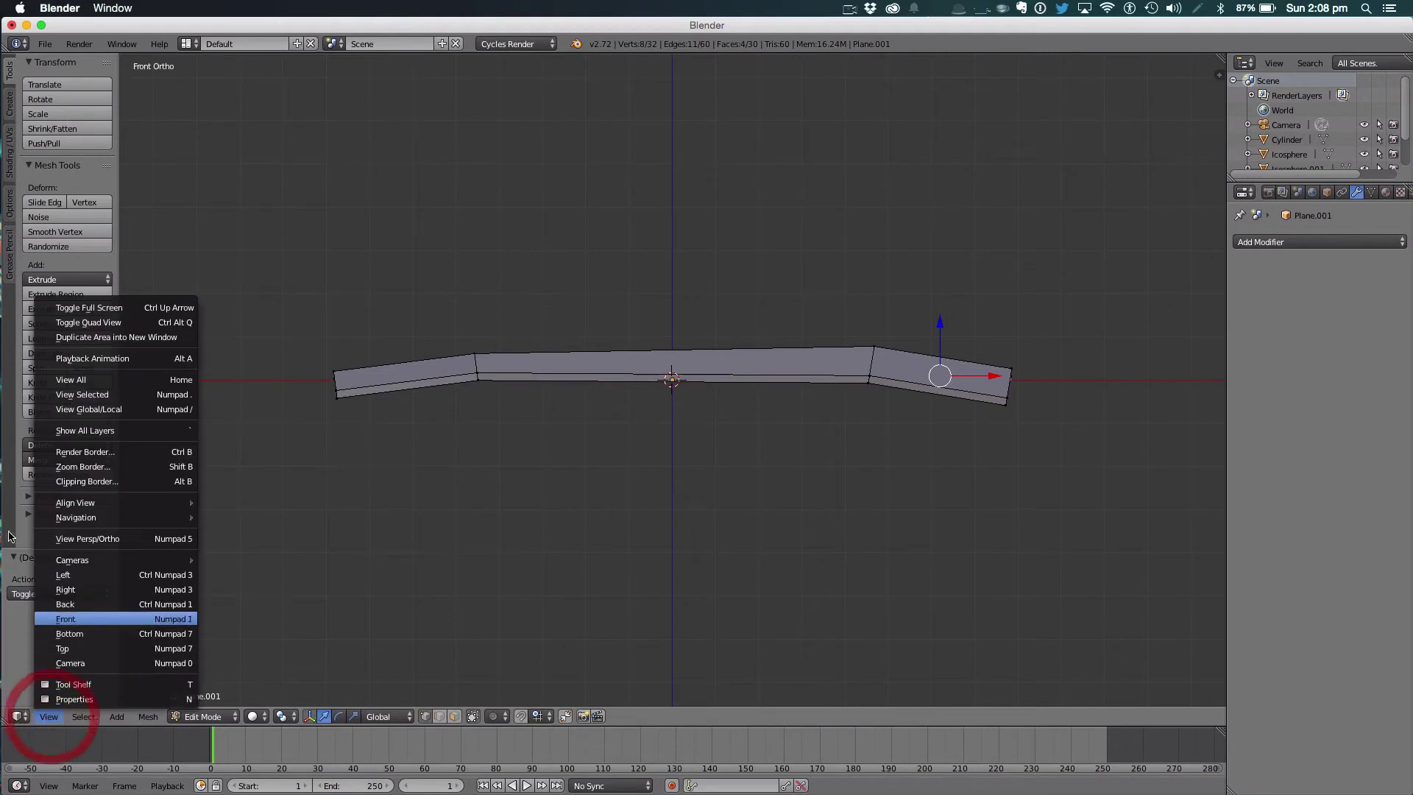
pyautogui.click(80, 604)
pyautogui.press('r')
pyautogui.press('x')
pyautogui.click(506, 153)
pyautogui.press('r')
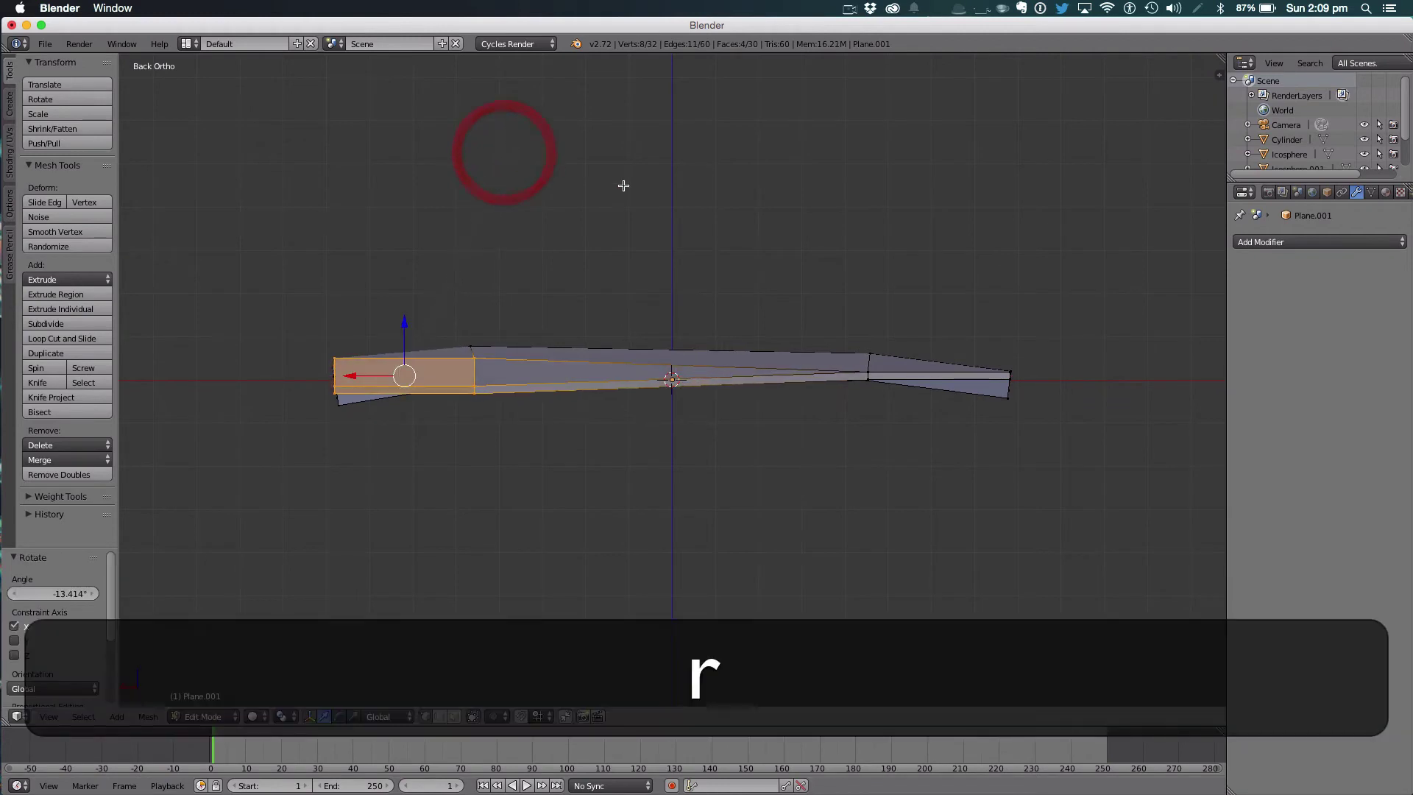
pyautogui.press('y')
pyautogui.click(566, 169)
pyautogui.press('r')
pyautogui.press('y')
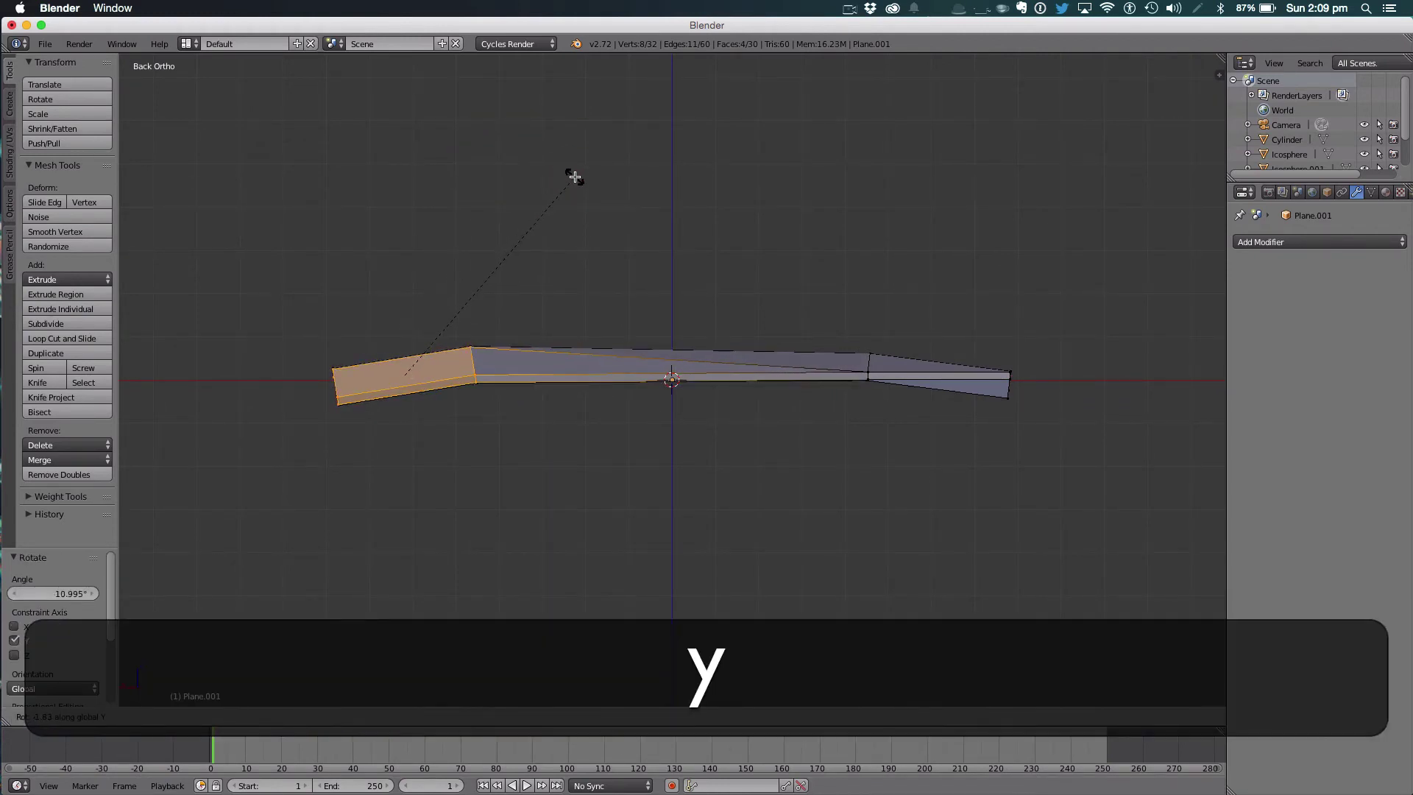
pyautogui.click(575, 177)
# Circle-select the vertices along the front-right edge of the sheet in wireframe.
pyautogui.press('a')
pyautogui.press('z')
pyautogui.moveTo(1107, 386); pyautogui.dragTo(996, 453, button='middle')
pyautogui.press('c')
pyautogui.click(942, 448)
pyautogui.click(809, 445)
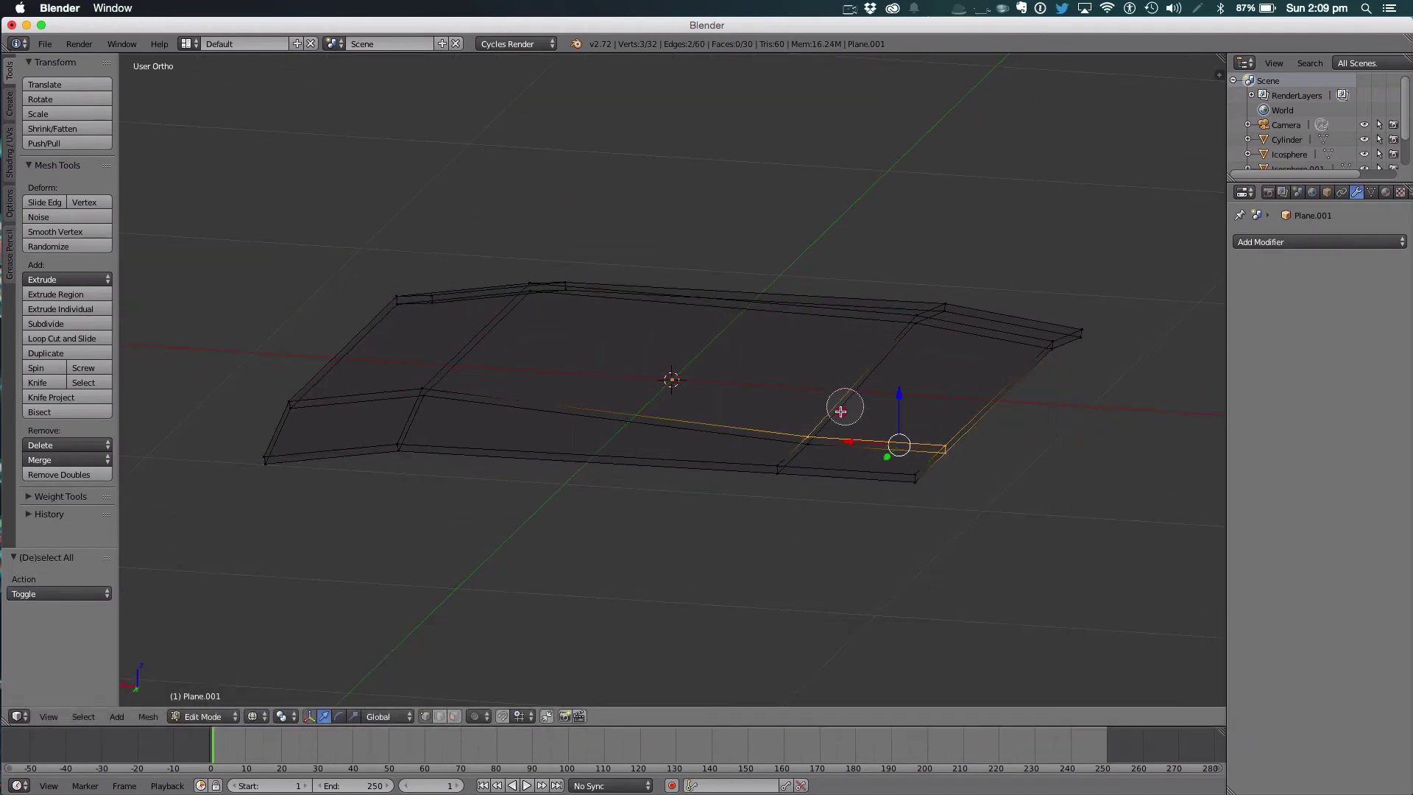
pyautogui.moveTo(807, 452)
pyautogui.mouseDown()
pyautogui.moveTo(839, 479)
pyautogui.moveTo(913, 483)
pyautogui.mouseUp()
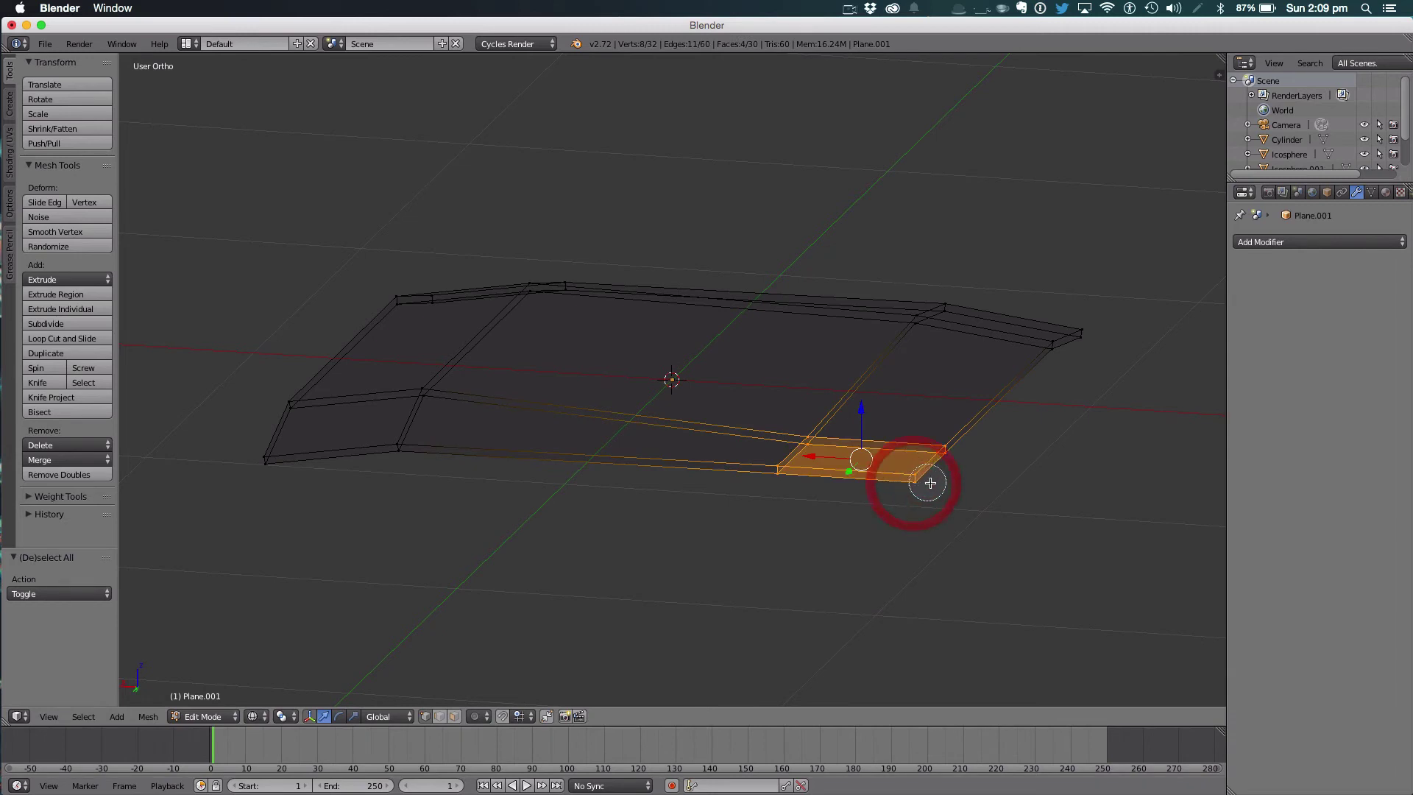
pyautogui.press('Escape')
# Tilt the front-edge section about 9.315° from the back view, then return to Object Mode.
pyautogui.press('1')
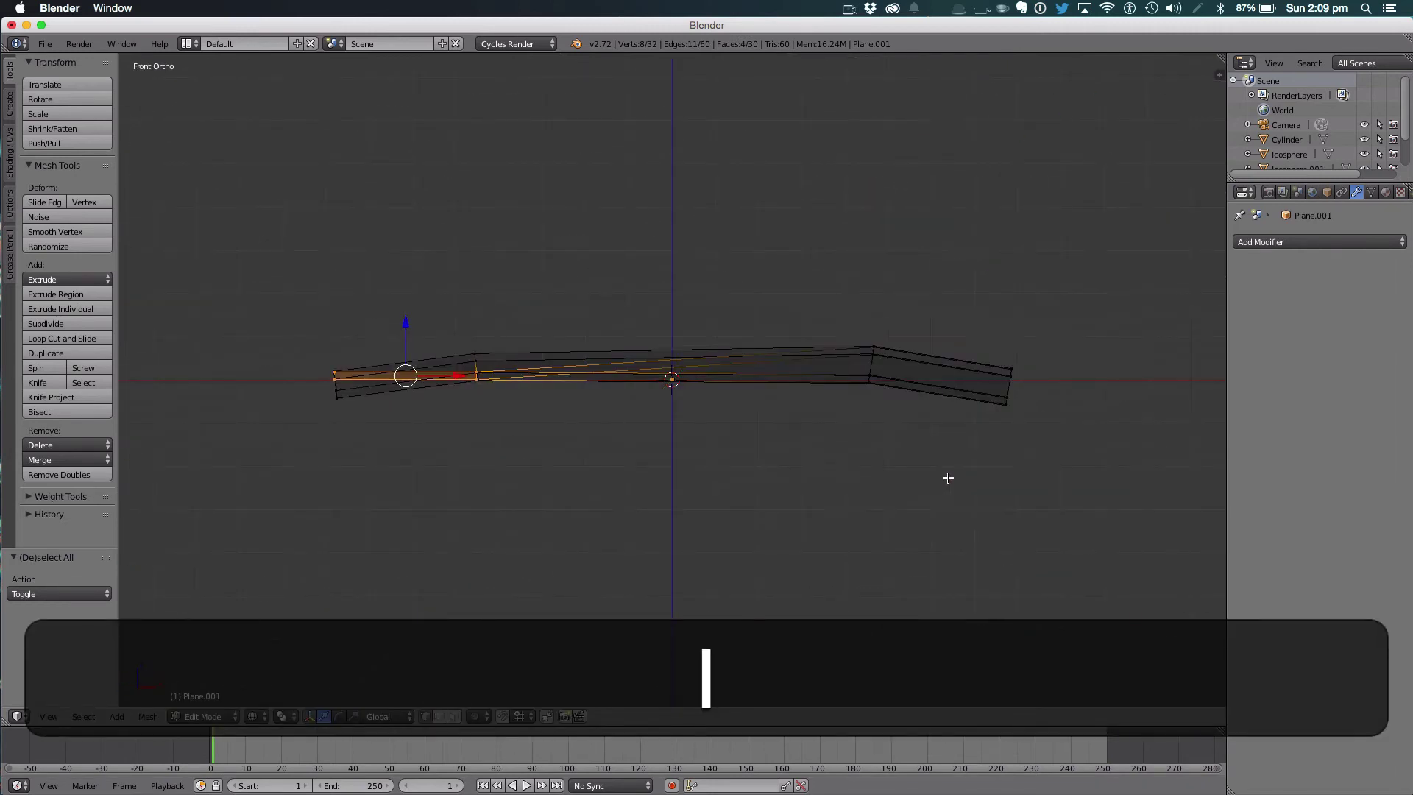
pyautogui.hotkey('ctrl', '1')
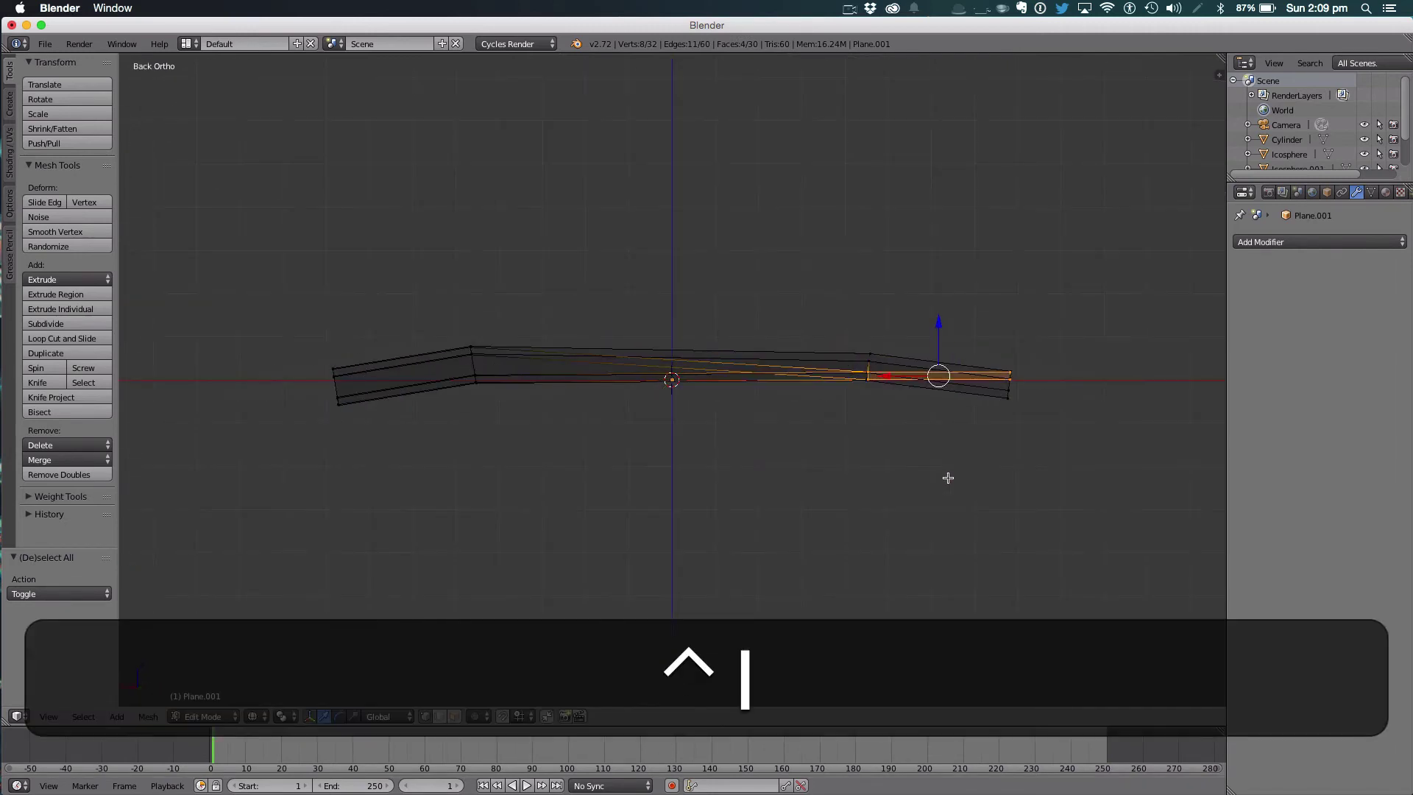
pyautogui.press('z')
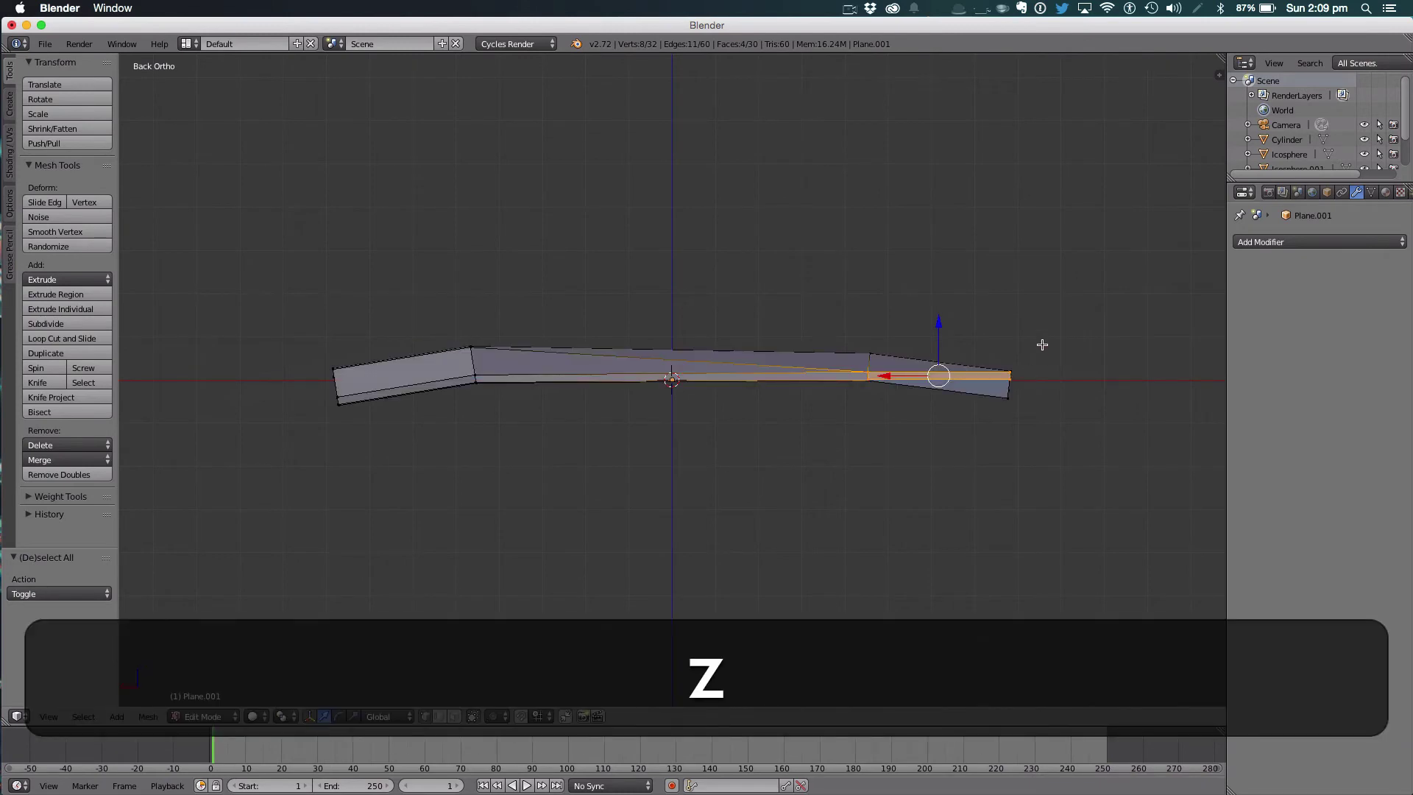
pyautogui.press('r')
pyautogui.press('x')
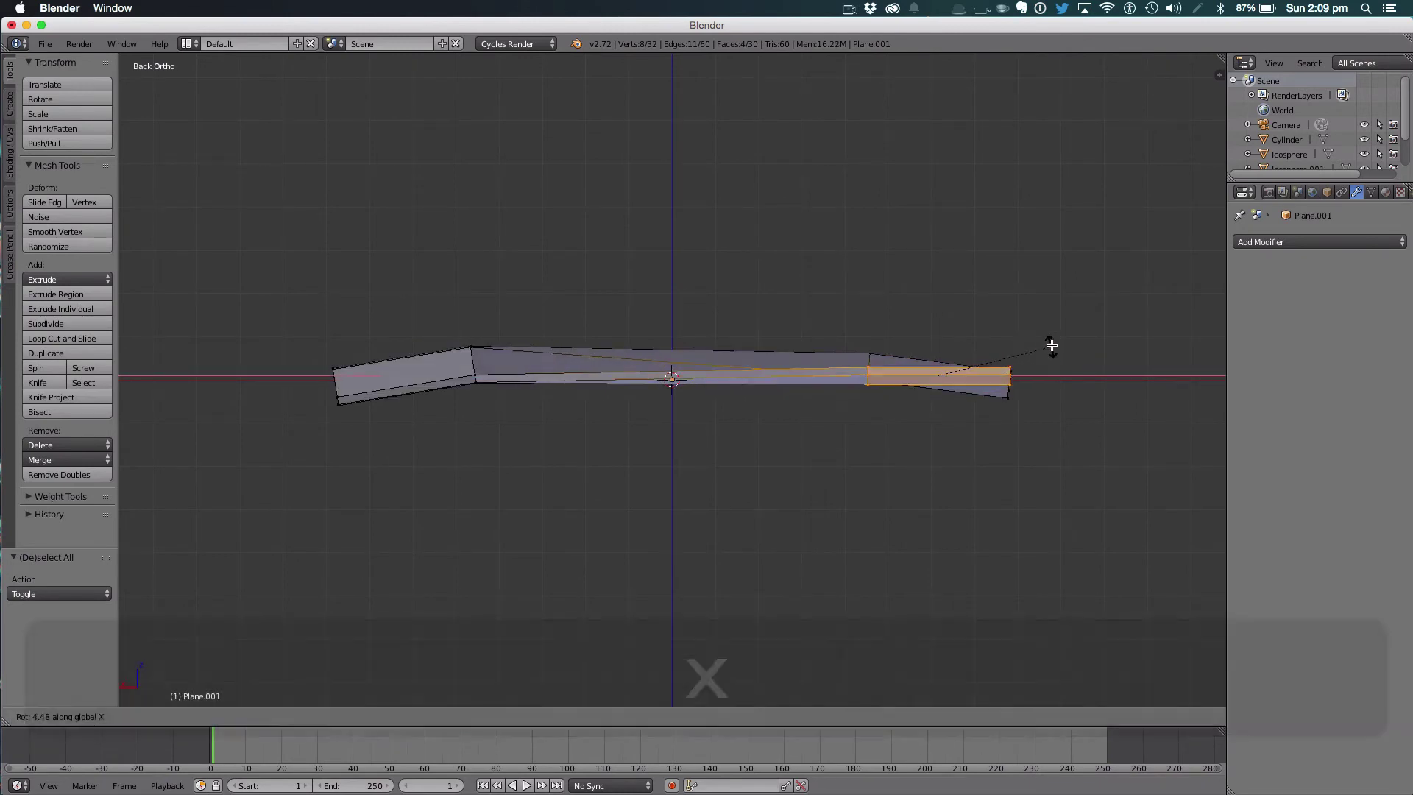
pyautogui.click(1044, 319)
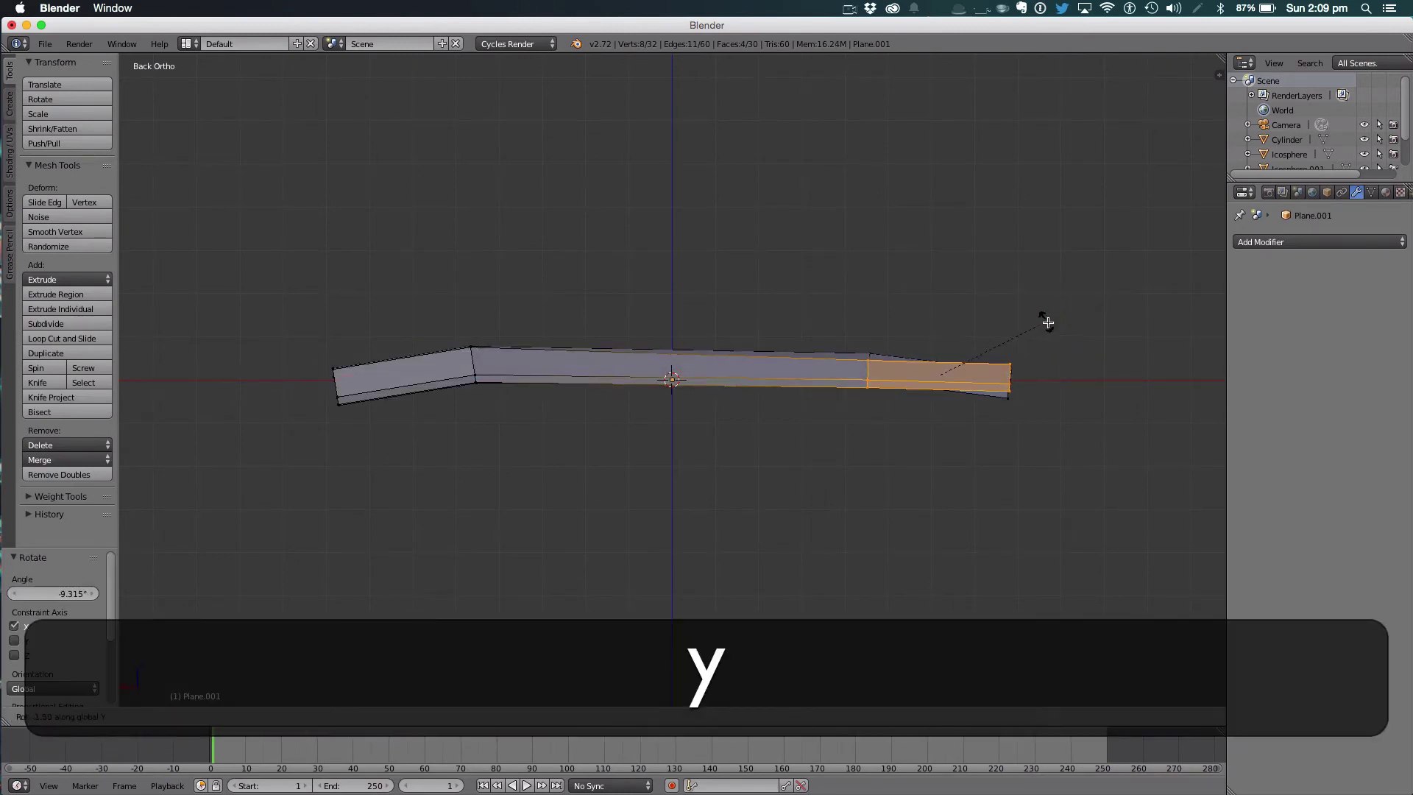
pyautogui.click(1051, 324)
pyautogui.press('Tab')
pyautogui.press('z')
pyautogui.moveTo(1057, 325); pyautogui.dragTo(923, 341, button='middle')
# Move the bent slab to layer 1 with the burger and scale it to 0.845.
pyautogui.press('m')
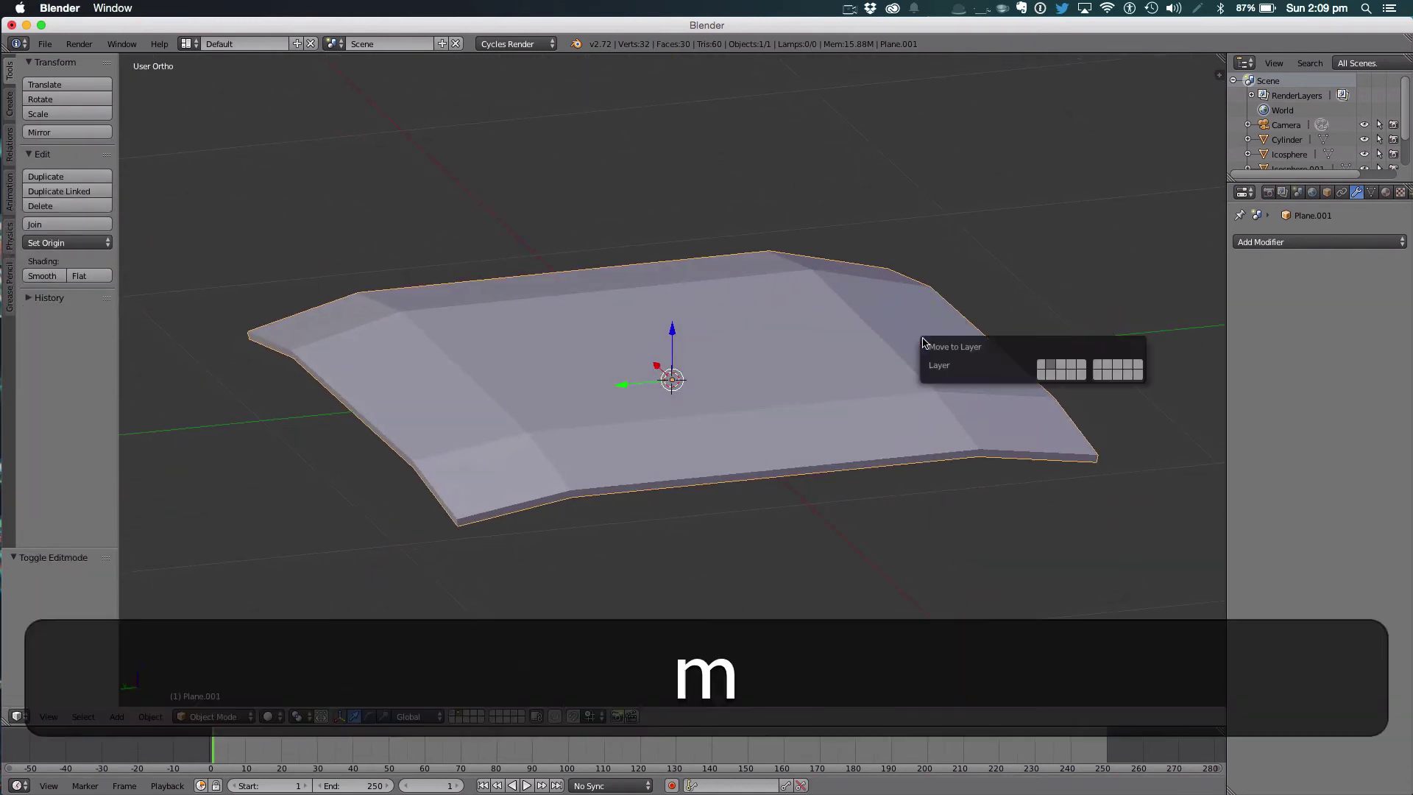
pyautogui.click(1049, 365)
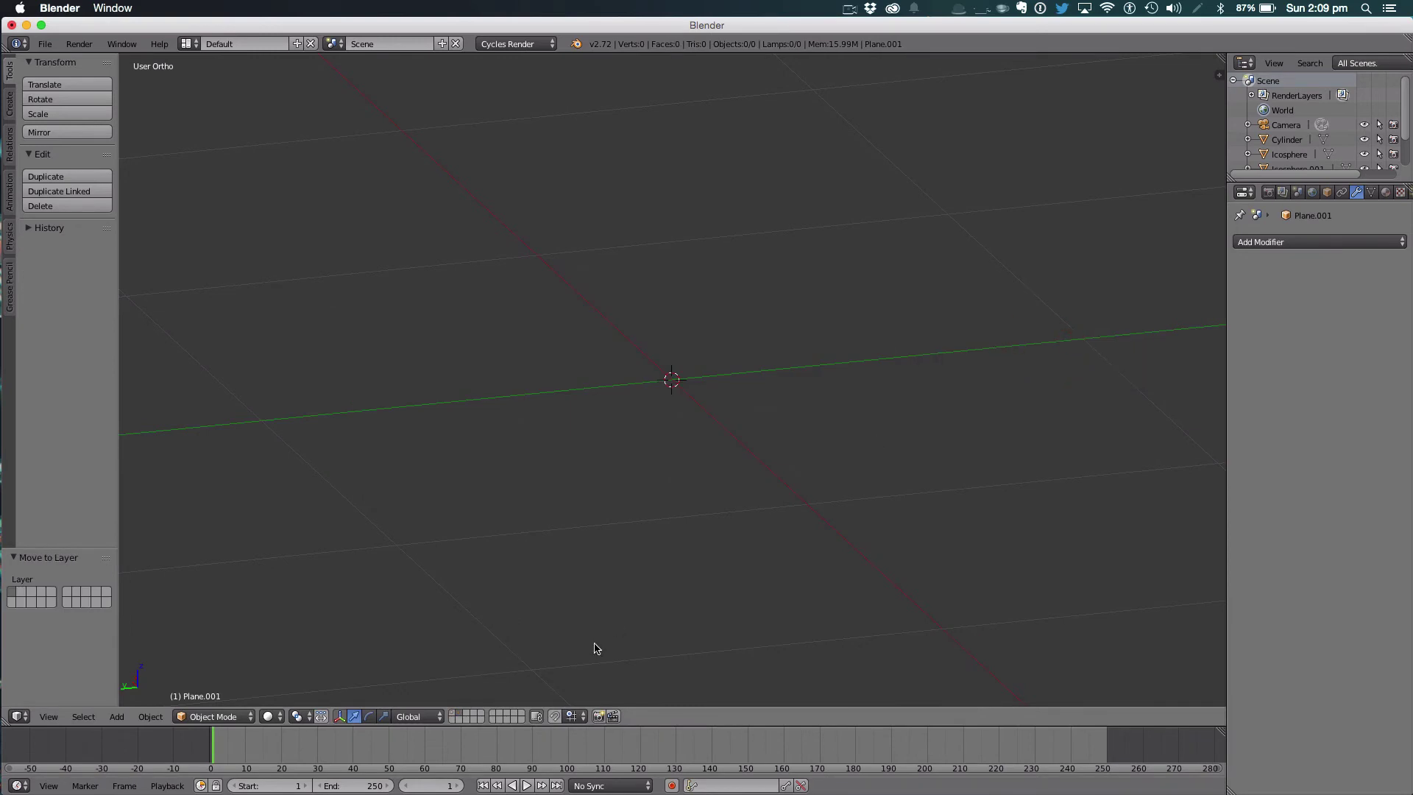
pyautogui.click(453, 714)
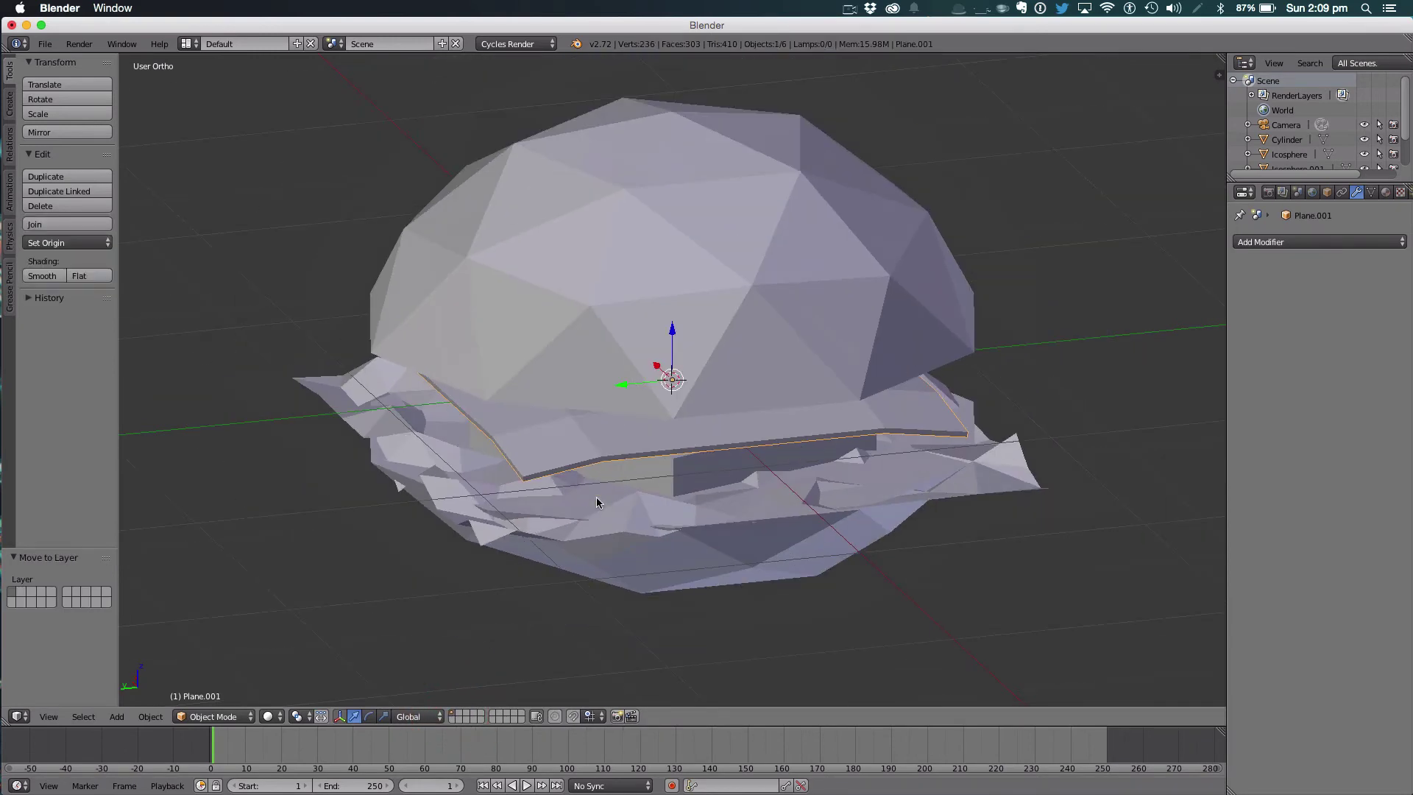
pyautogui.press('KP_1')
pyautogui.press('s')
pyautogui.click(719, 325)
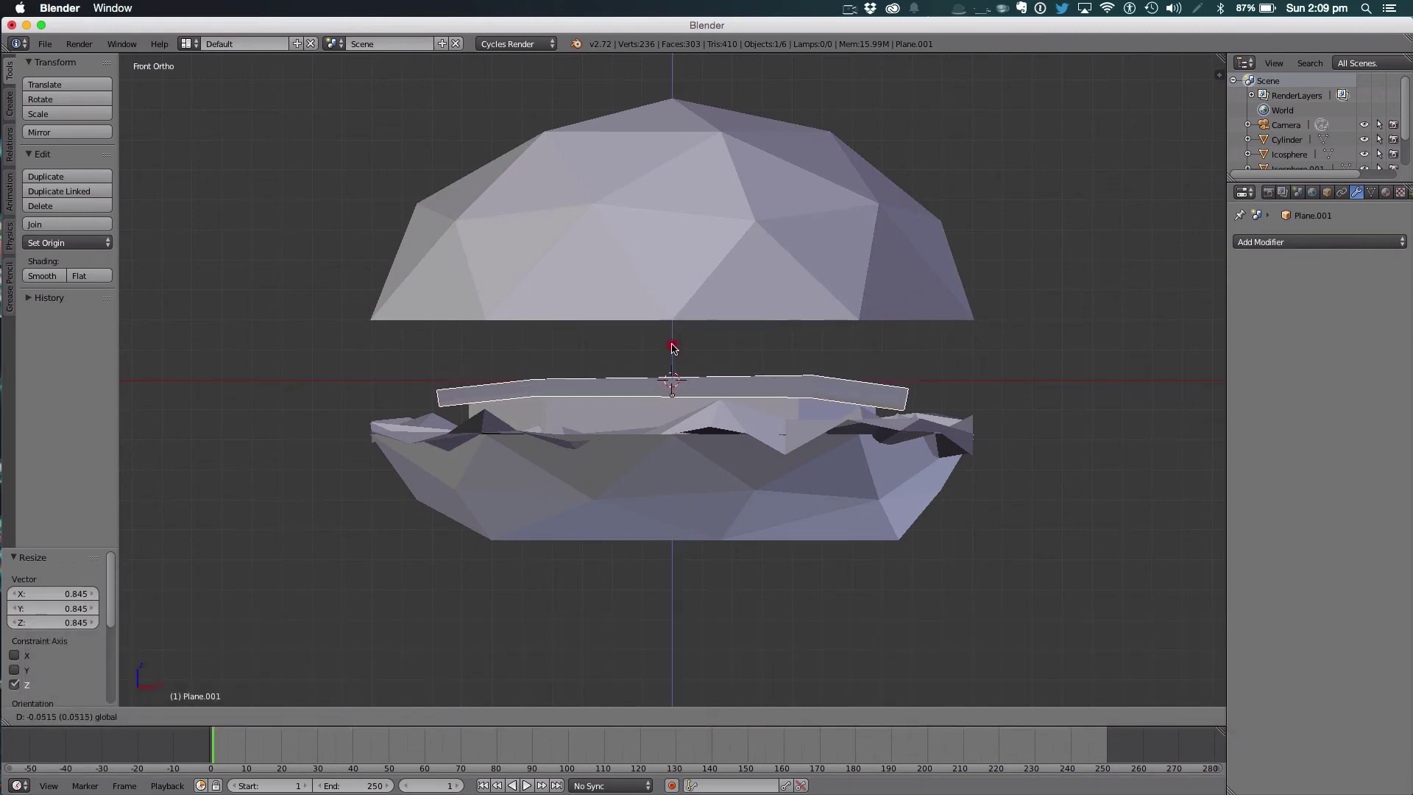
pyautogui.moveTo(719, 328); pyautogui.dragTo(1028, 304, button='middle')
# Duplicate the patty, lettuce and slab higher up the stack and raise the top bun onto them.
pyautogui.press('1')
pyautogui.rightClick(911, 429)
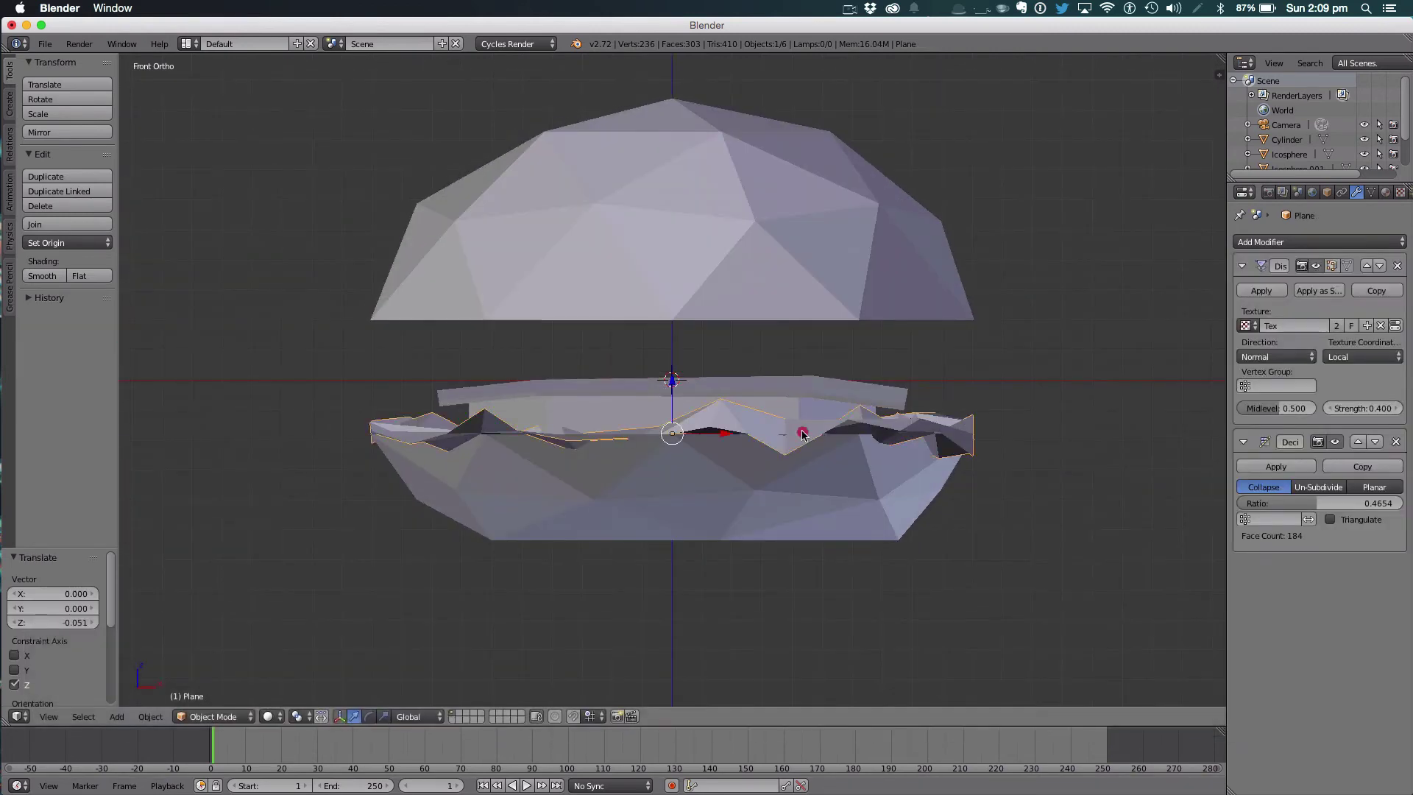
pyautogui.keyDown('shift'); pyautogui.rightClick(788, 400); pyautogui.keyUp('shift')
pyautogui.press('a')
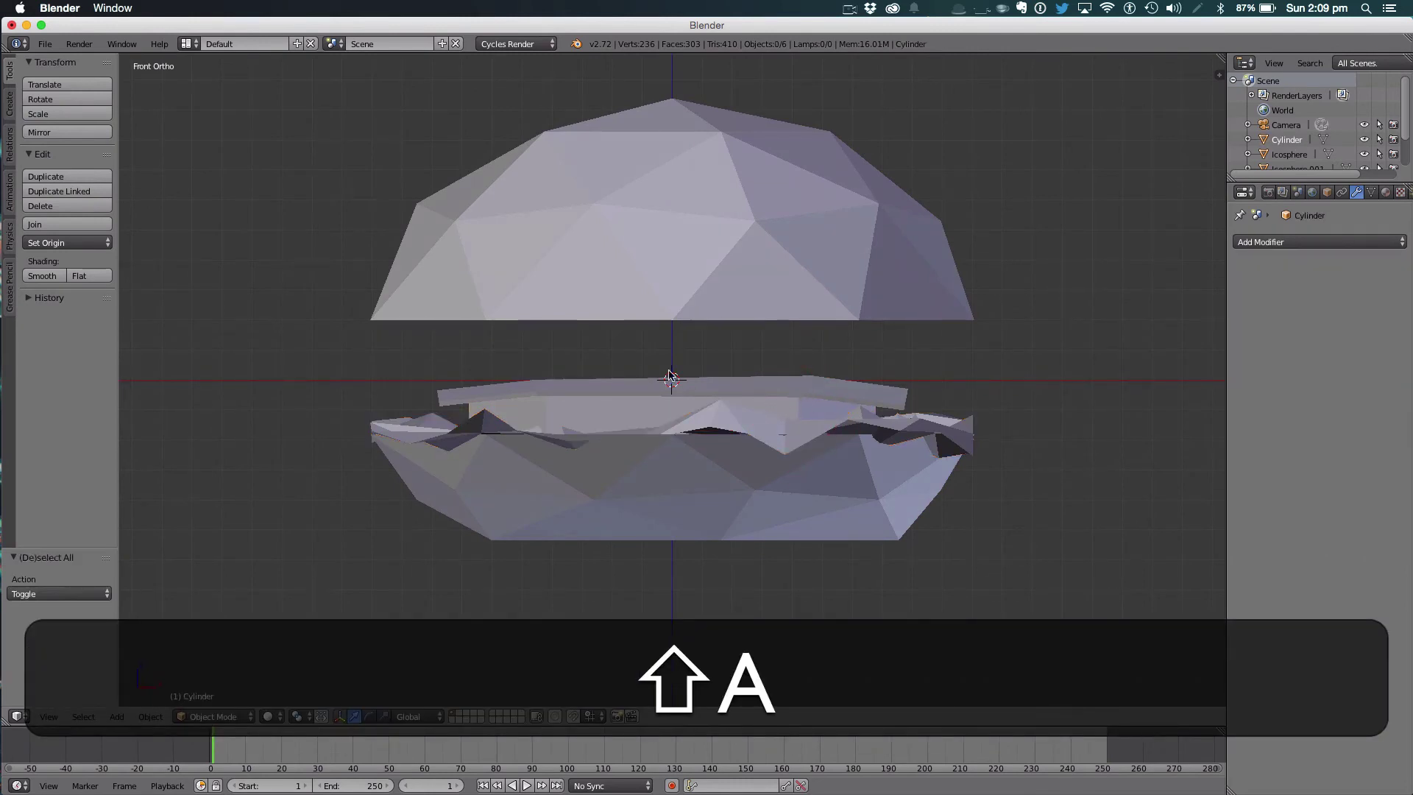
pyautogui.press('b')
pyautogui.moveTo(409, 343); pyautogui.dragTo(854, 422)
pyautogui.hotkey('shift', 'd')
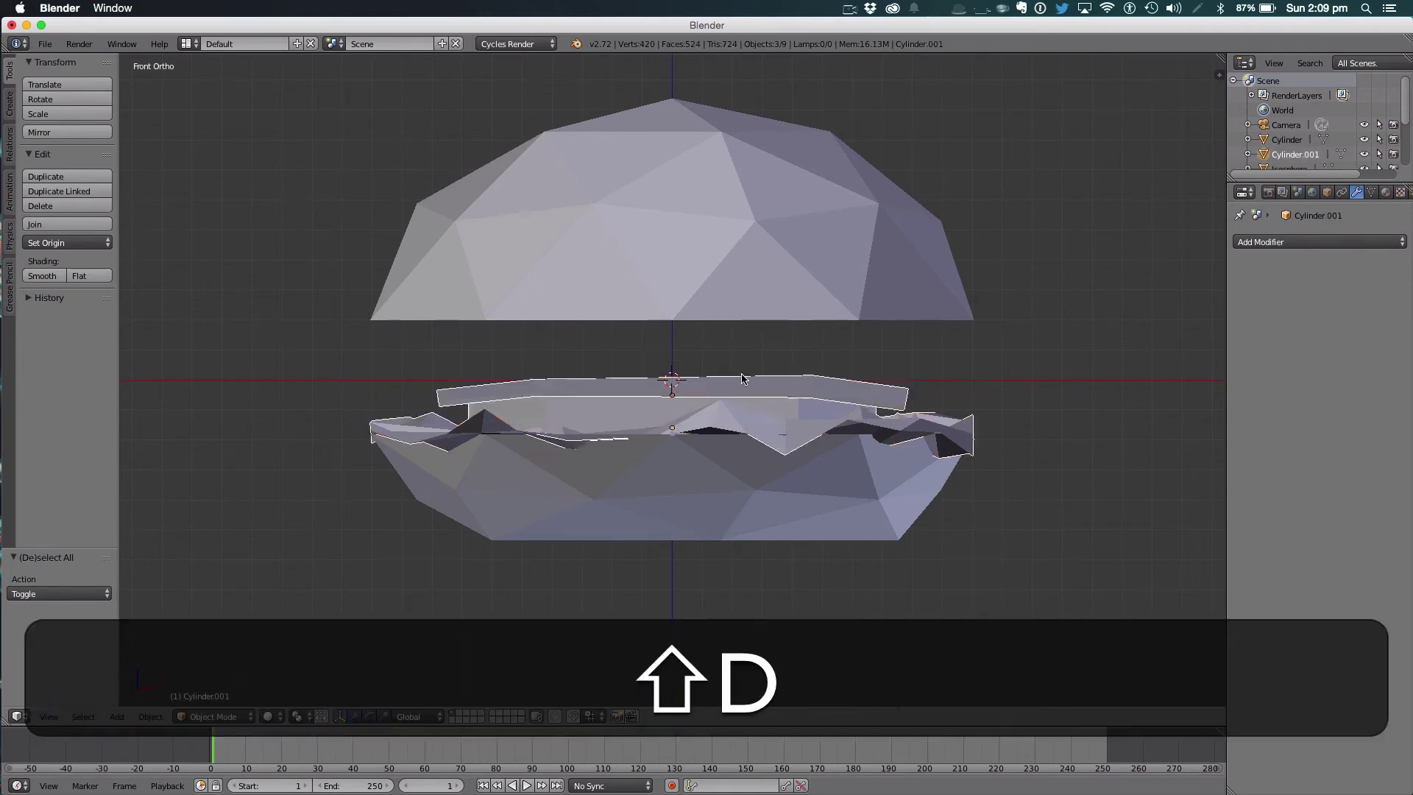
pyautogui.click(692, 298)
pyautogui.rightClick(727, 257)
pyautogui.press('g')
pyautogui.click(680, 253)
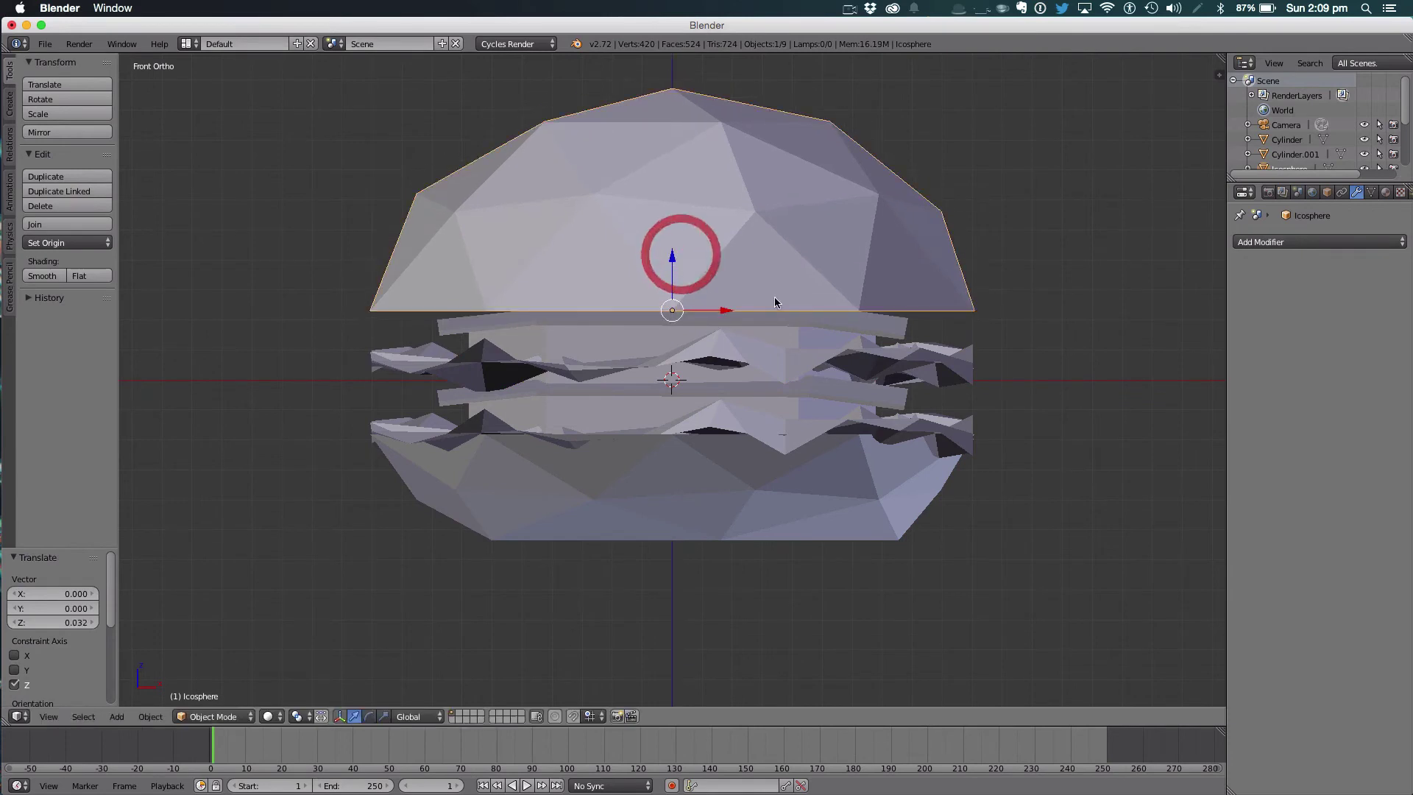
# Rotate the upper slab 17.003° about Z from the top view.
pyautogui.rightClick(838, 322)
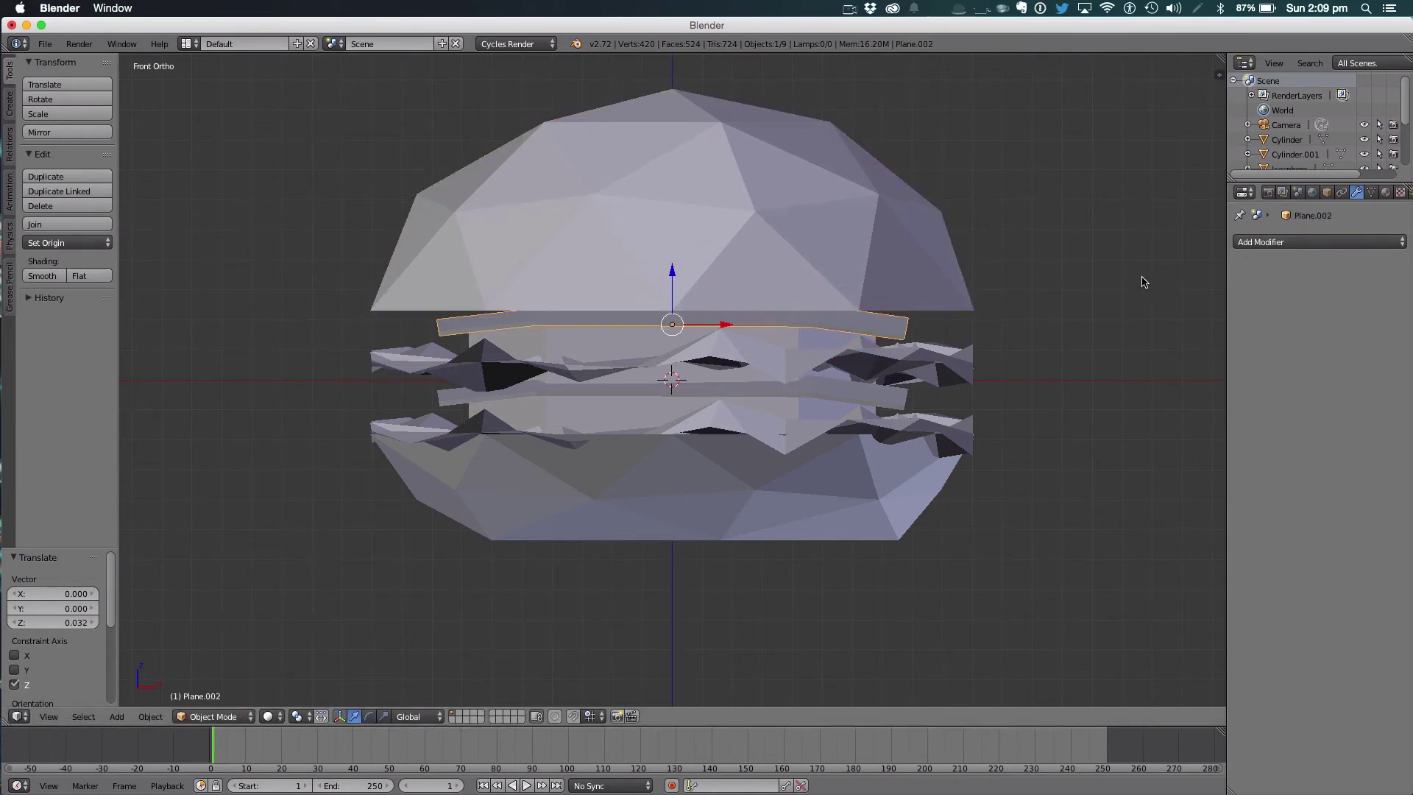
pyautogui.press('7')
pyautogui.scroll(-5, 1142, 282)
pyautogui.press('r')
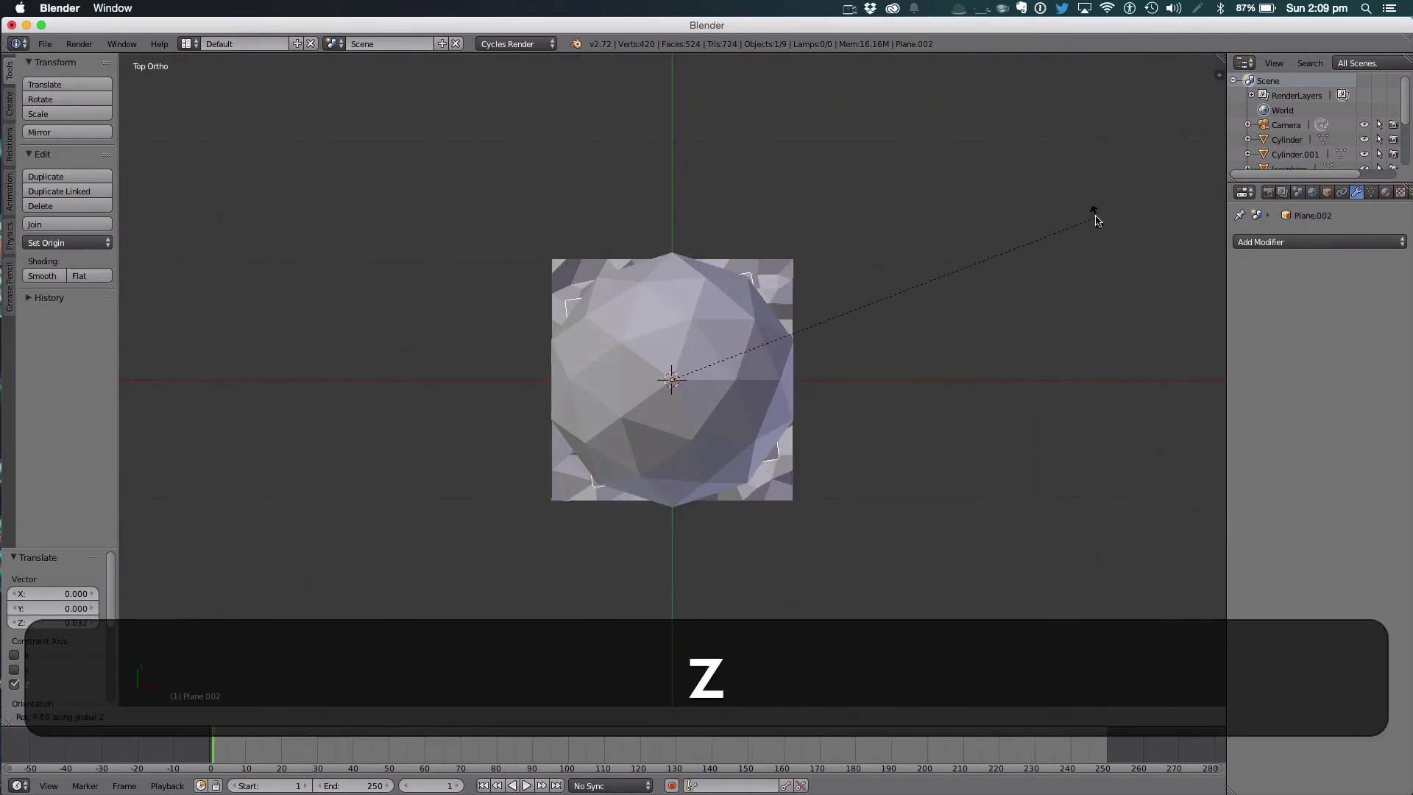
pyautogui.click(1026, 181)
pyautogui.moveTo(1020, 210); pyautogui.dragTo(810, 100, button='middle')
# Shrink the duplicated lettuce layer to 0.871 and inspect the stack from the side.
pyautogui.keyDown('shift'); pyautogui.rightClick(713, 428); pyautogui.keyUp('shift')
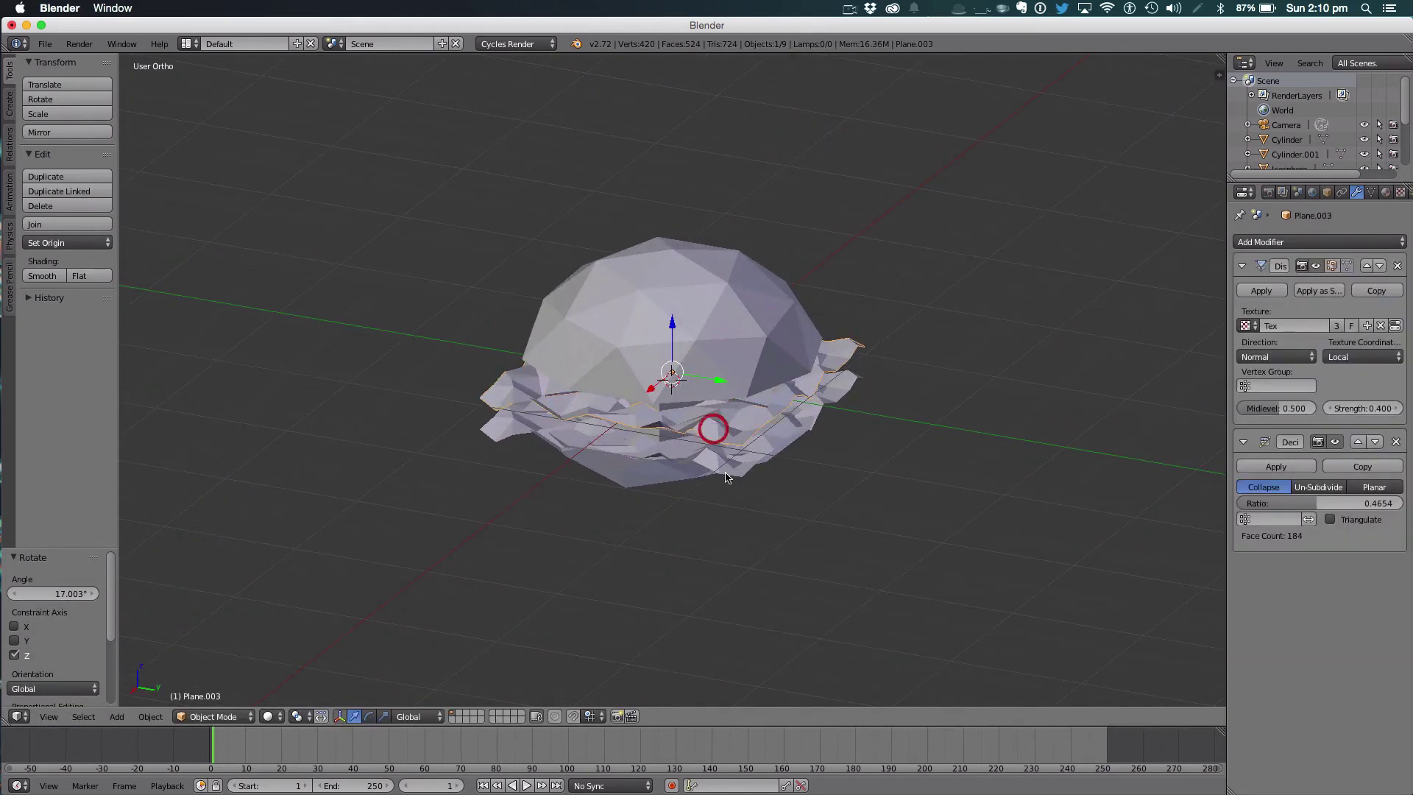
pyautogui.press('s')
pyautogui.click(886, 404)
pyautogui.press('a')
pyautogui.moveTo(891, 408); pyautogui.dragTo(954, 394, button='middle')
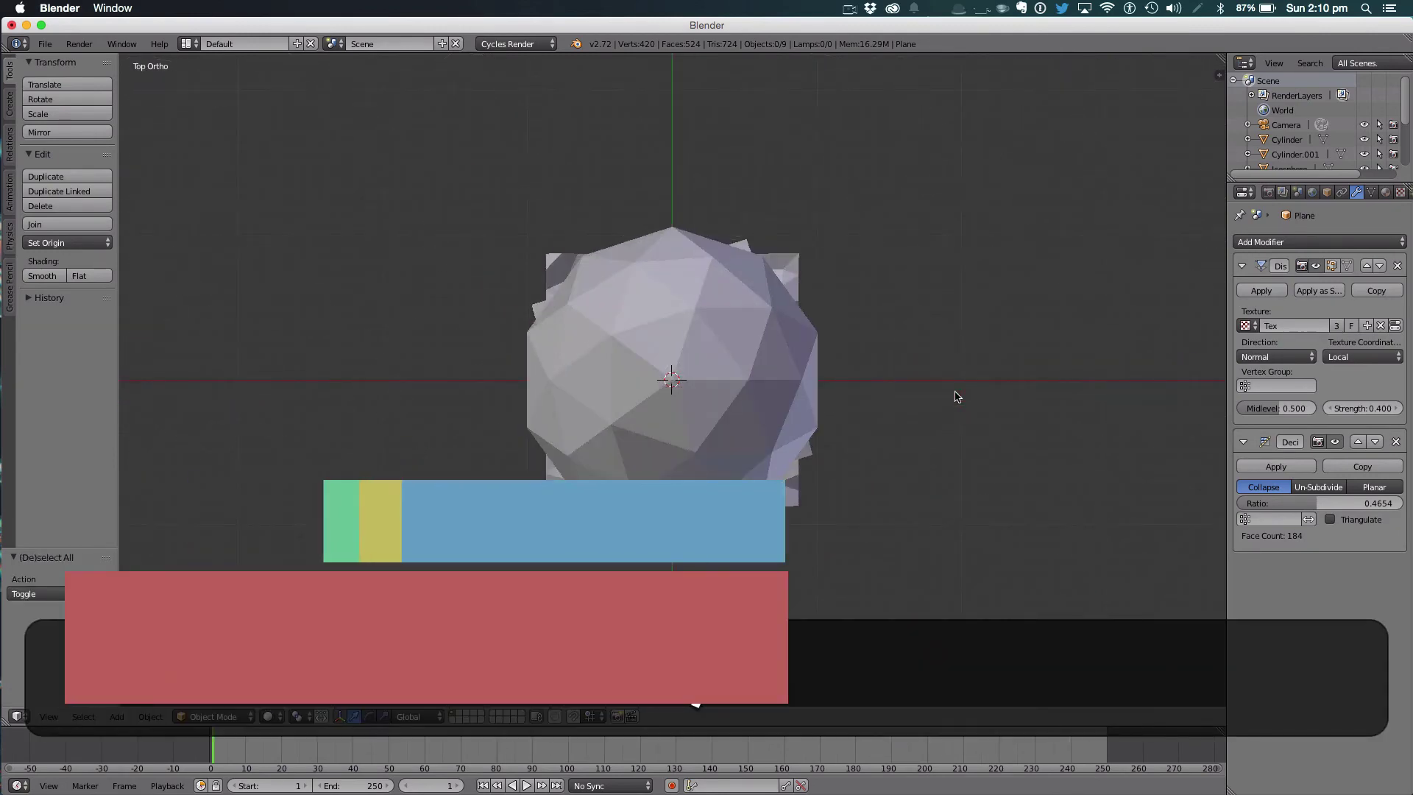
pyautogui.moveTo(961, 337); pyautogui.dragTo(850, 241, button='middle')
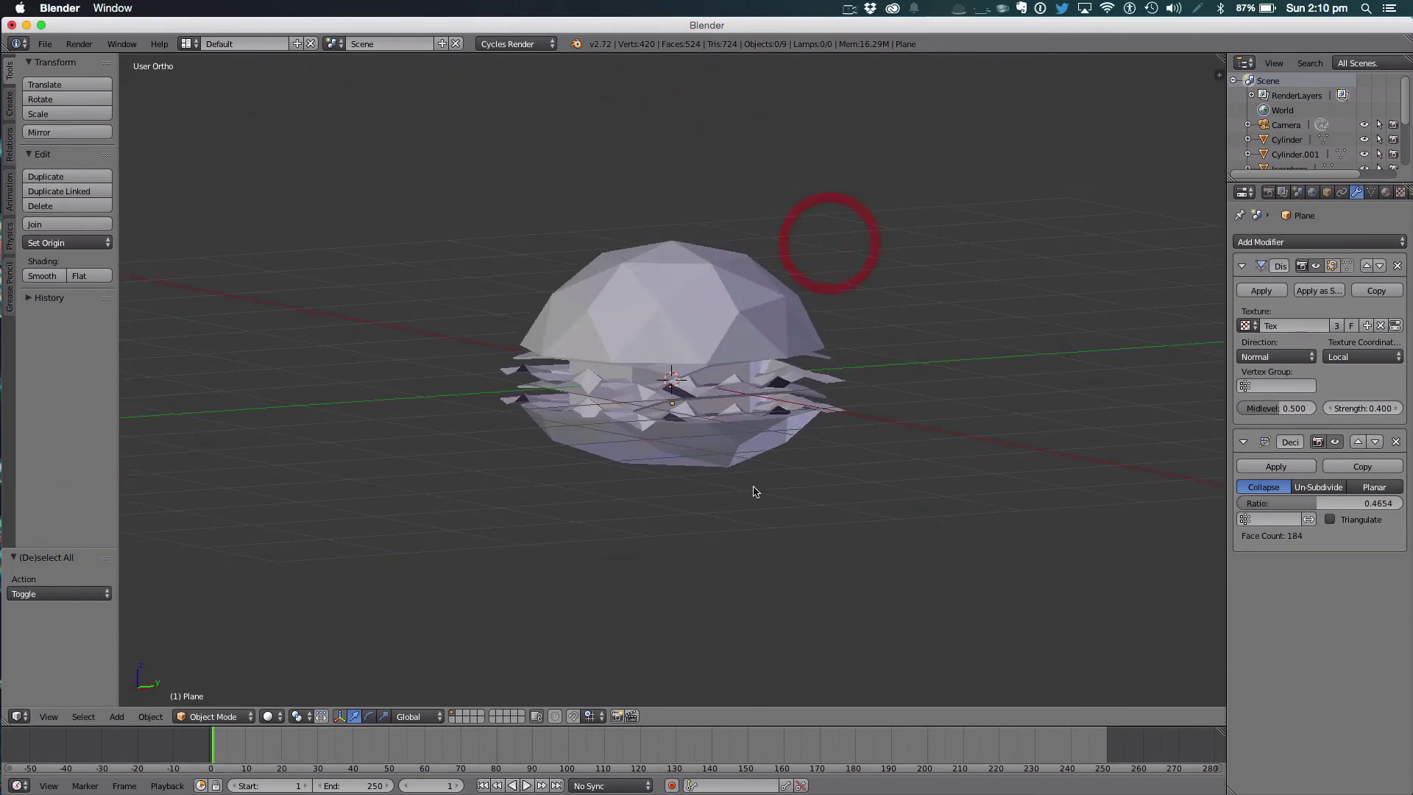
# From the front view, scale both bun halves together to 0.705.
pyautogui.press('KP_1')
pyautogui.rightClick(755, 438)
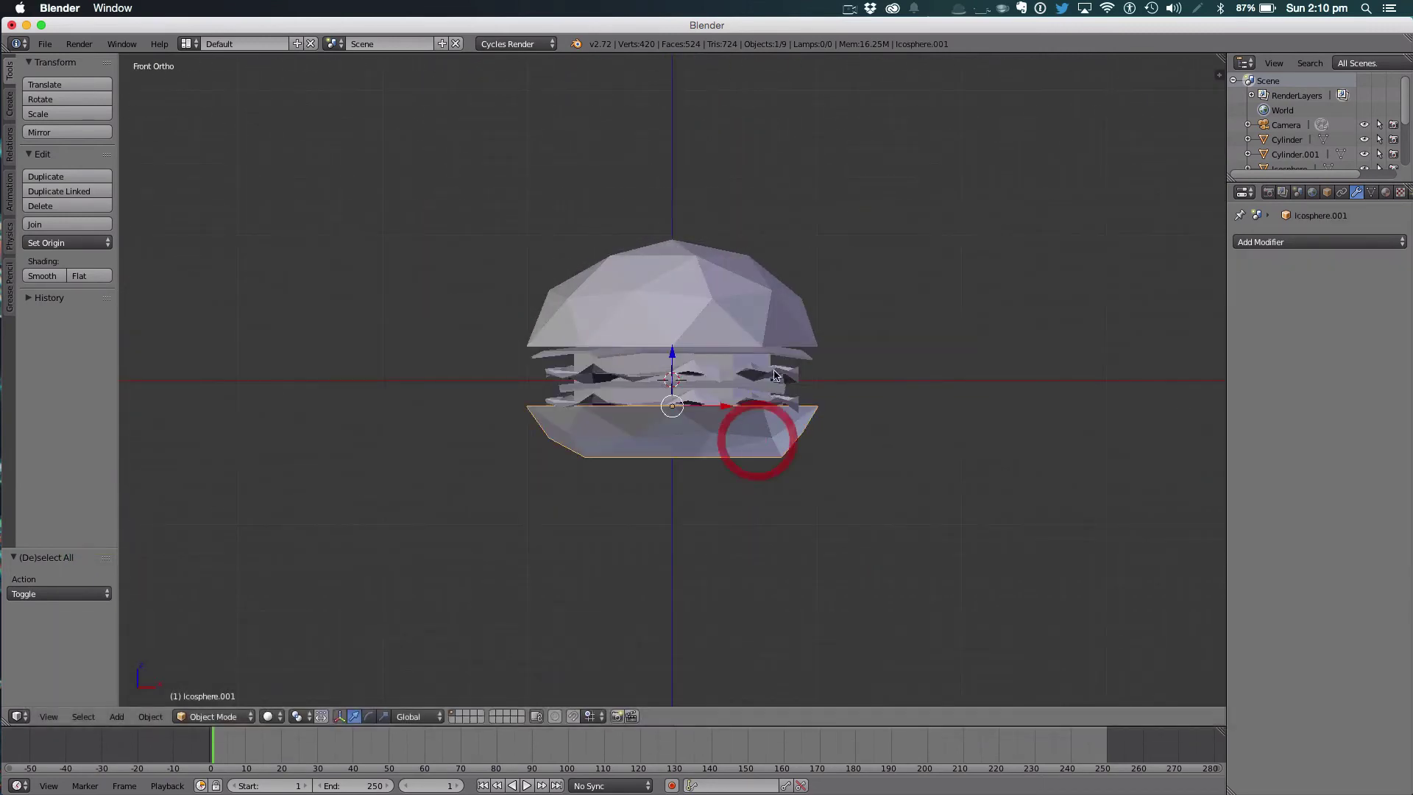
pyautogui.keyDown('shift'); pyautogui.rightClick(773, 334); pyautogui.keyUp('shift')
pyautogui.press('s')
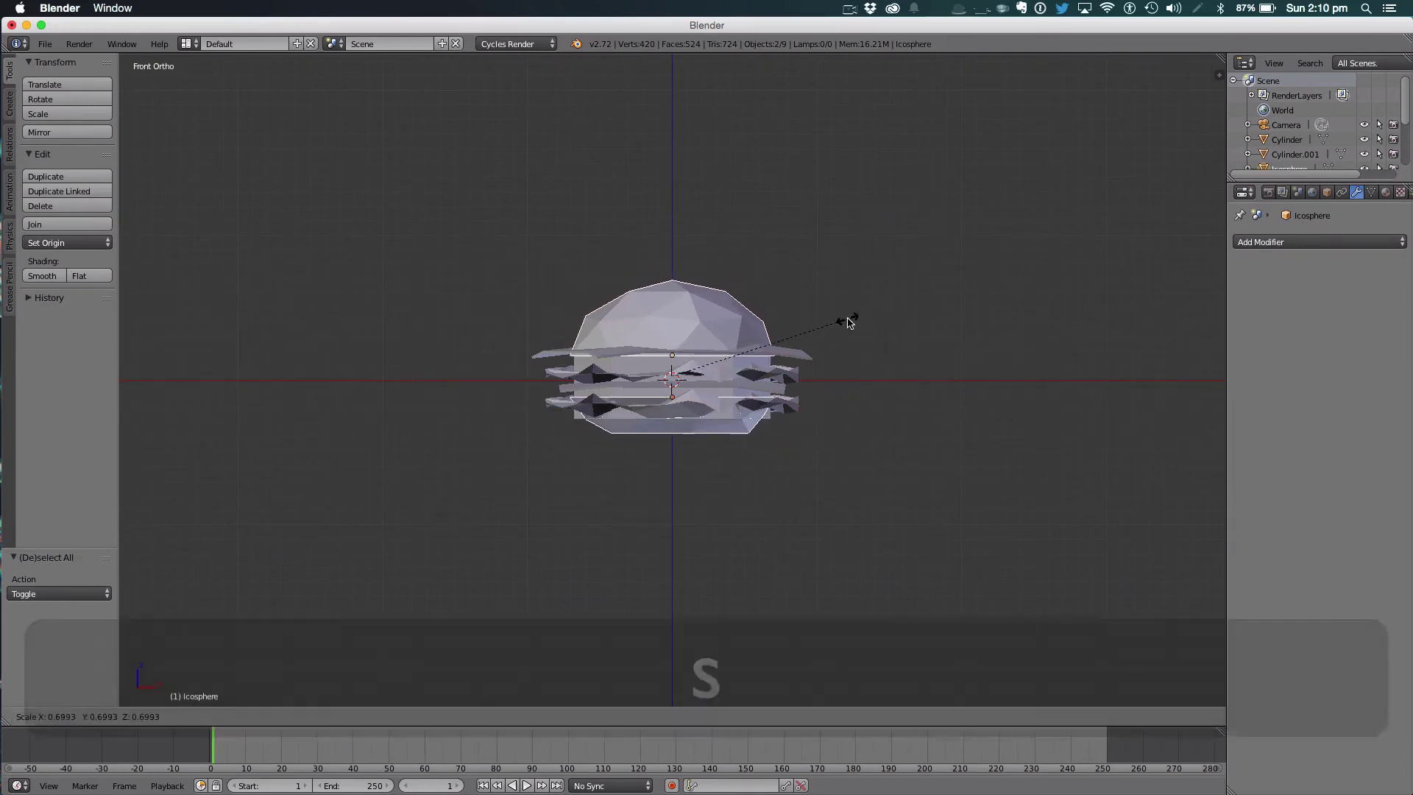
pyautogui.click(846, 318)
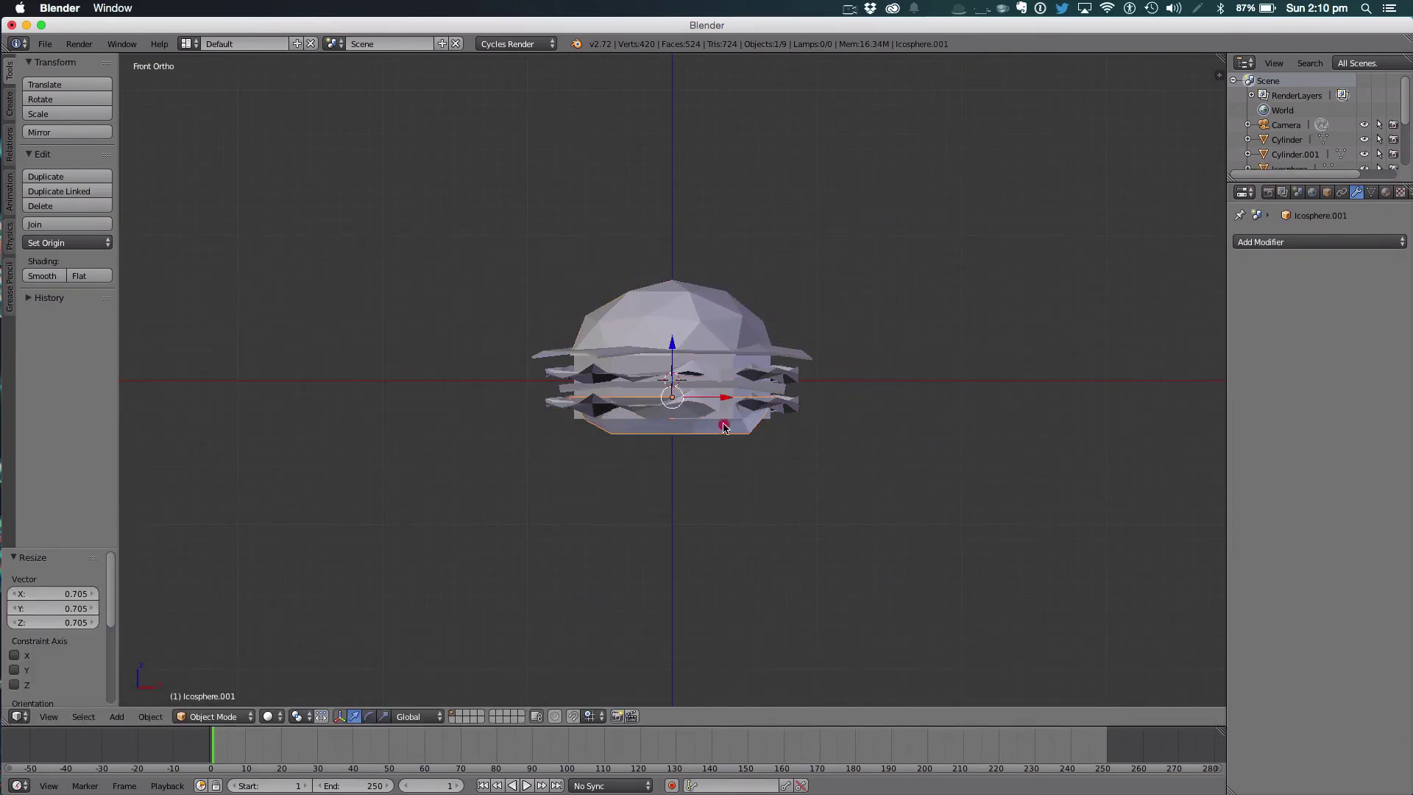
# Move the bottom bun down and the top bun up around the filling, then resize each half.
pyautogui.moveTo(671, 338)
pyautogui.mouseDown()
pyautogui.moveTo(677, 366)
pyautogui.moveTo(682, 353)
pyautogui.mouseUp()
pyautogui.moveTo(677, 298); pyautogui.dragTo(675, 290)
pyautogui.press('s')
pyautogui.click(793, 307)
pyautogui.rightClick(685, 429)
pyautogui.press('s')
pyautogui.click(717, 408)
# Select the upper lettuce layer and undo an unwanted resize of it.
pyautogui.press('a')
pyautogui.moveTo(718, 408); pyautogui.dragTo(766, 466, button='middle')
pyautogui.rightClick(736, 430)
pyautogui.press('shift')
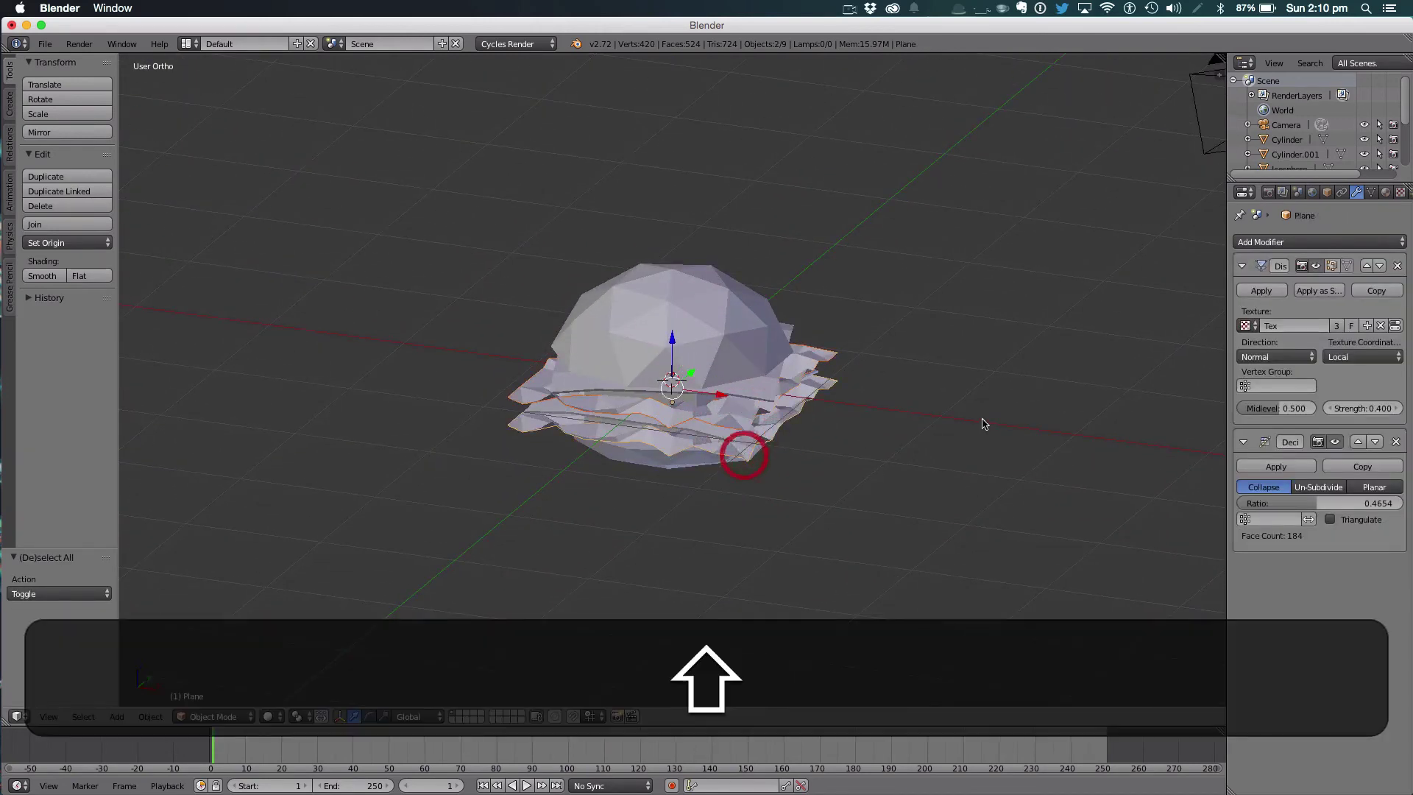
pyautogui.hotkey('shift', 's')
pyautogui.press('a')
pyautogui.moveTo(930, 417); pyautogui.dragTo(781, 419, button='middle')
pyautogui.press('s')
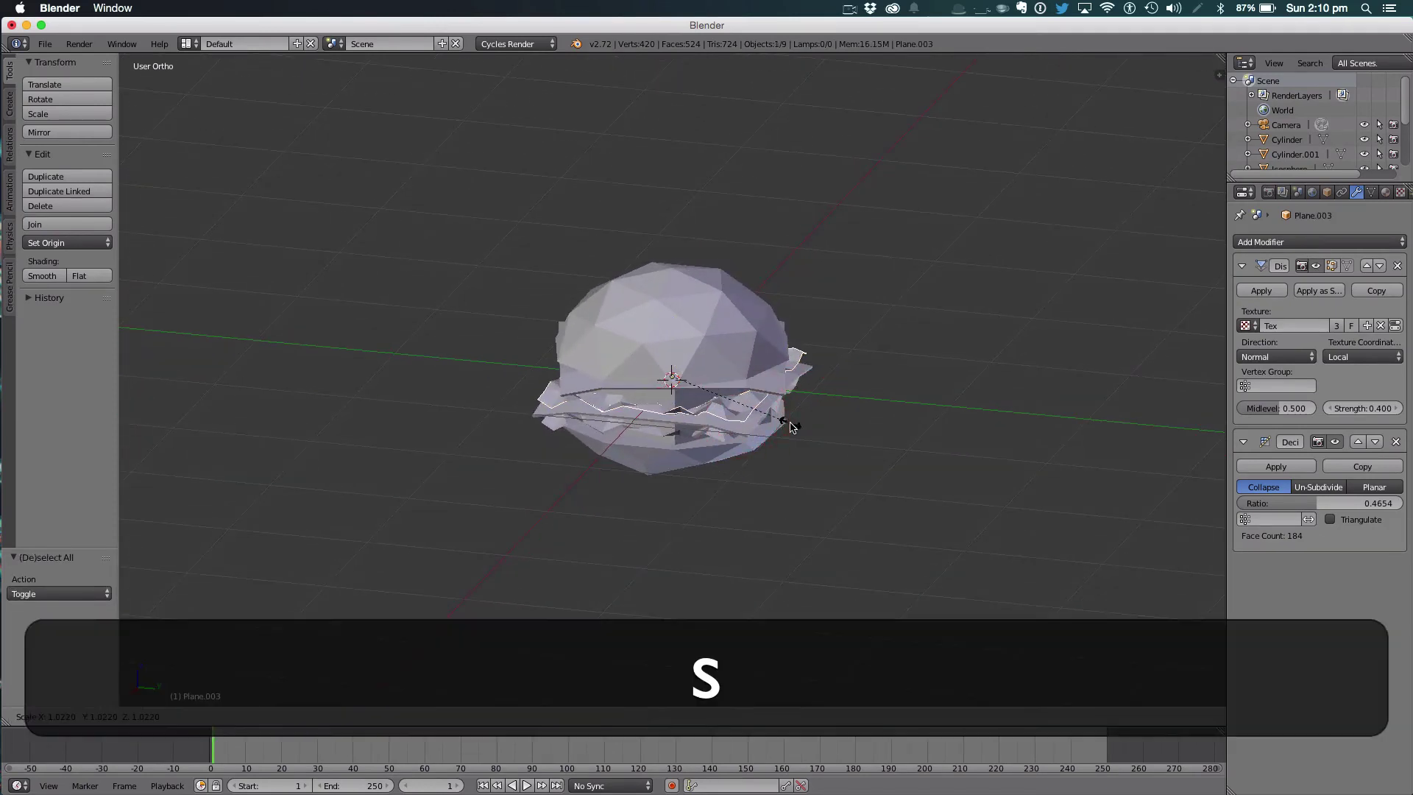
pyautogui.click(788, 410)
pyautogui.press('super+z')
# Rotate the upper lettuce layer about -48° around Z after undoing a stray X-axis tilt.
pyautogui.press('super+a')
pyautogui.press('a')
pyautogui.click(806, 406)
pyautogui.press('r')
pyautogui.press('x')
pyautogui.click(763, 401)
pyautogui.press('super+z')
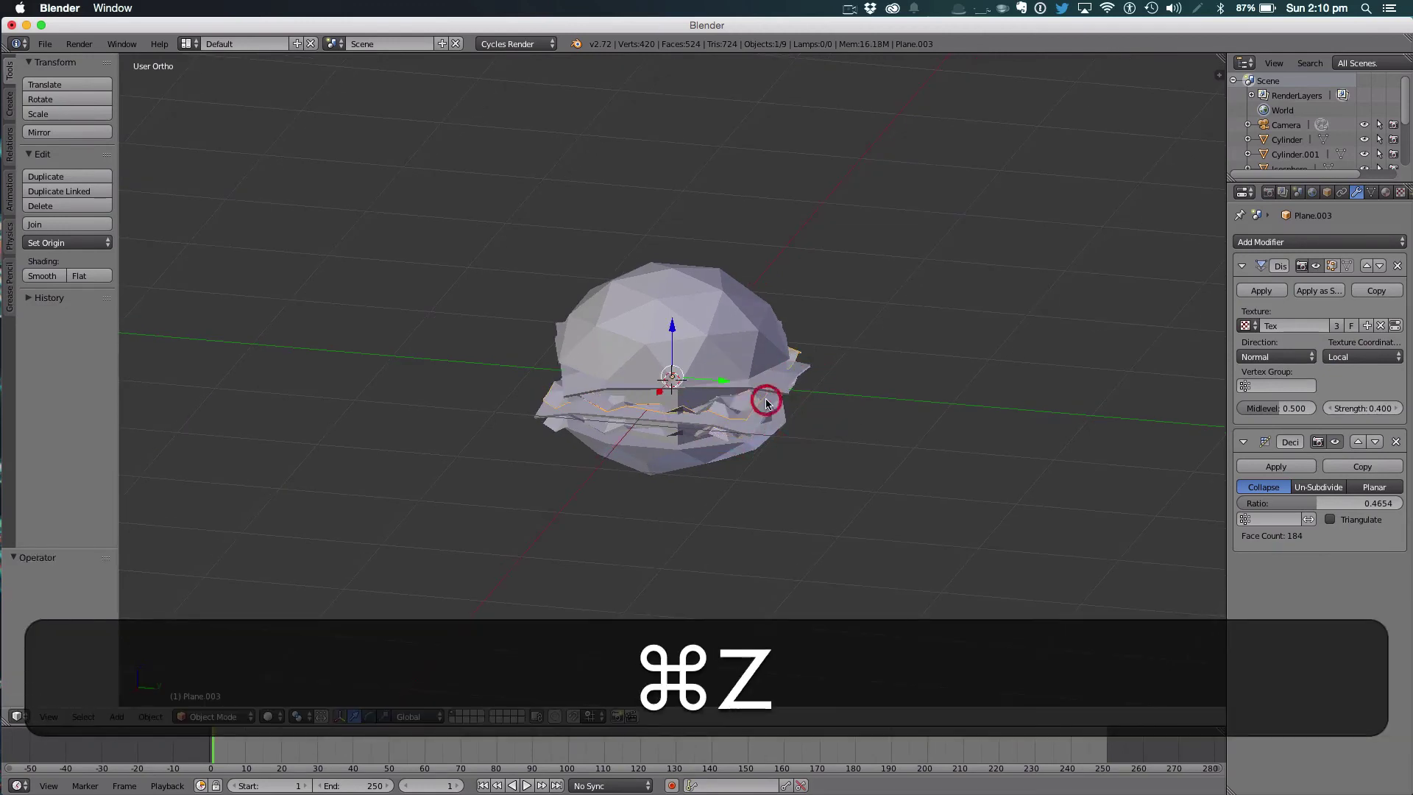
pyautogui.press('super+r')
pyautogui.press('z')
pyautogui.click(696, 424)
pyautogui.press('a')
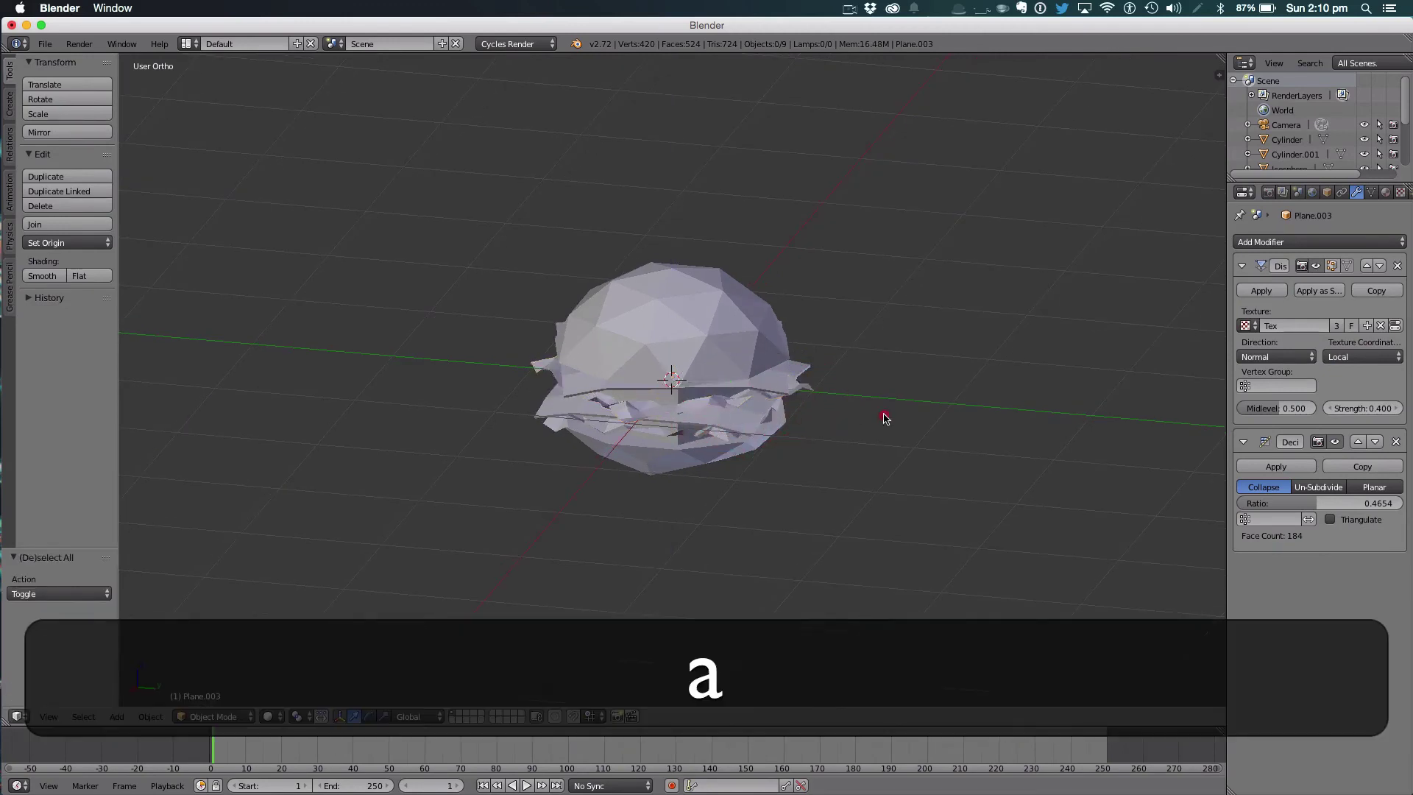
pyautogui.moveTo(883, 413); pyautogui.dragTo(932, 480, button='middle')
pyautogui.rightClick(738, 308)
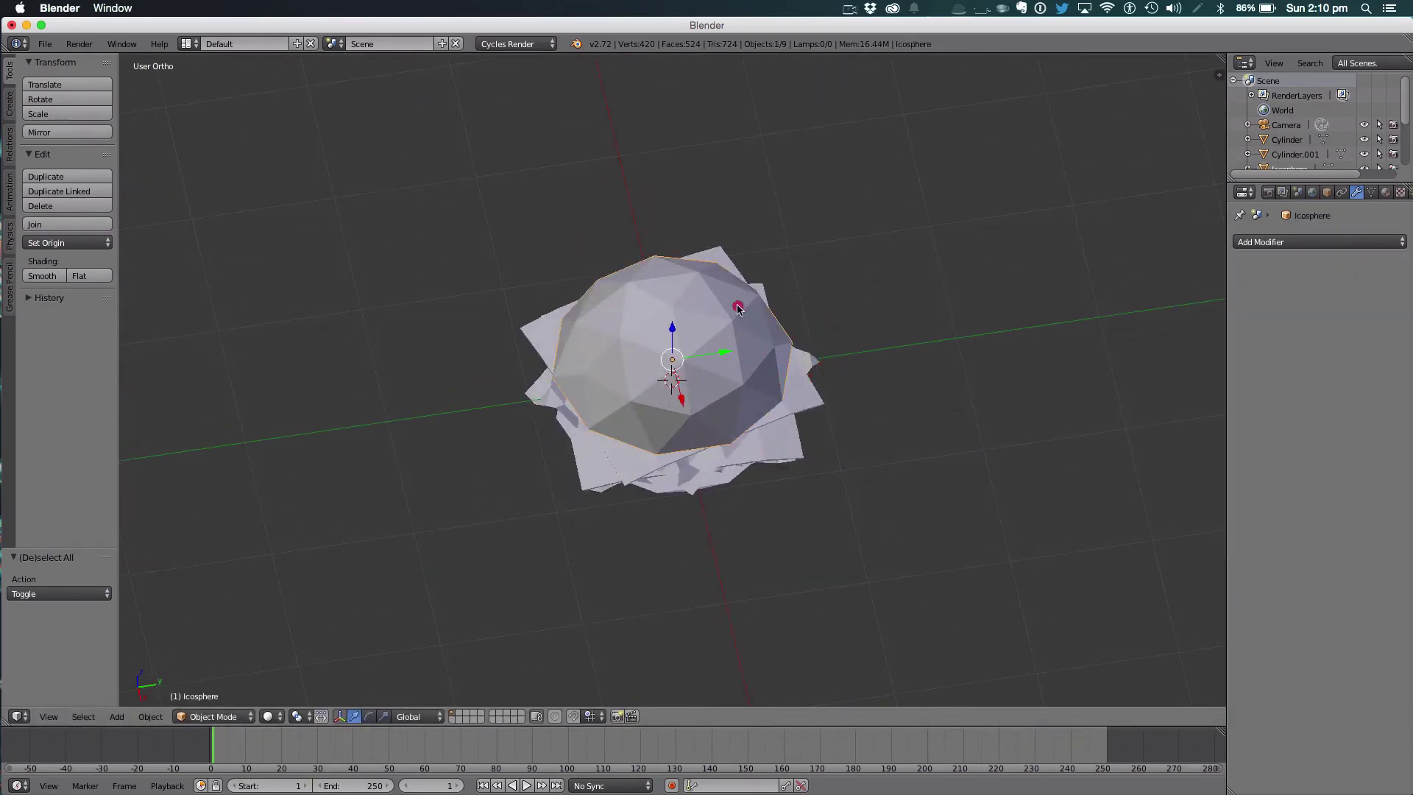
pyautogui.press('a')
pyautogui.moveTo(665, 389); pyautogui.dragTo(914, 322, button='middle')
pyautogui.moveTo(698, 457); pyautogui.dragTo(773, 476, button='middle')
pyautogui.press('1')
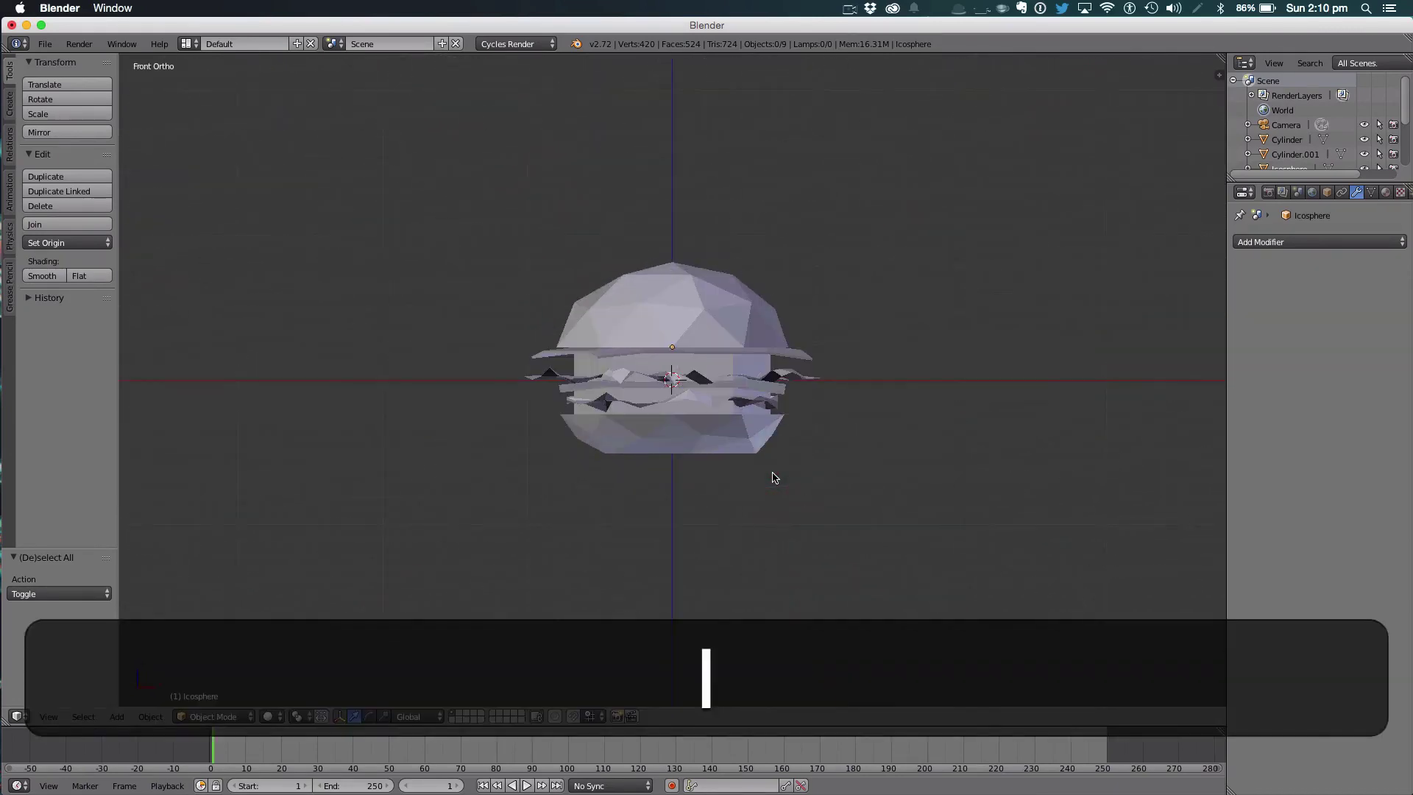
pyautogui.scroll(6, 772, 477)
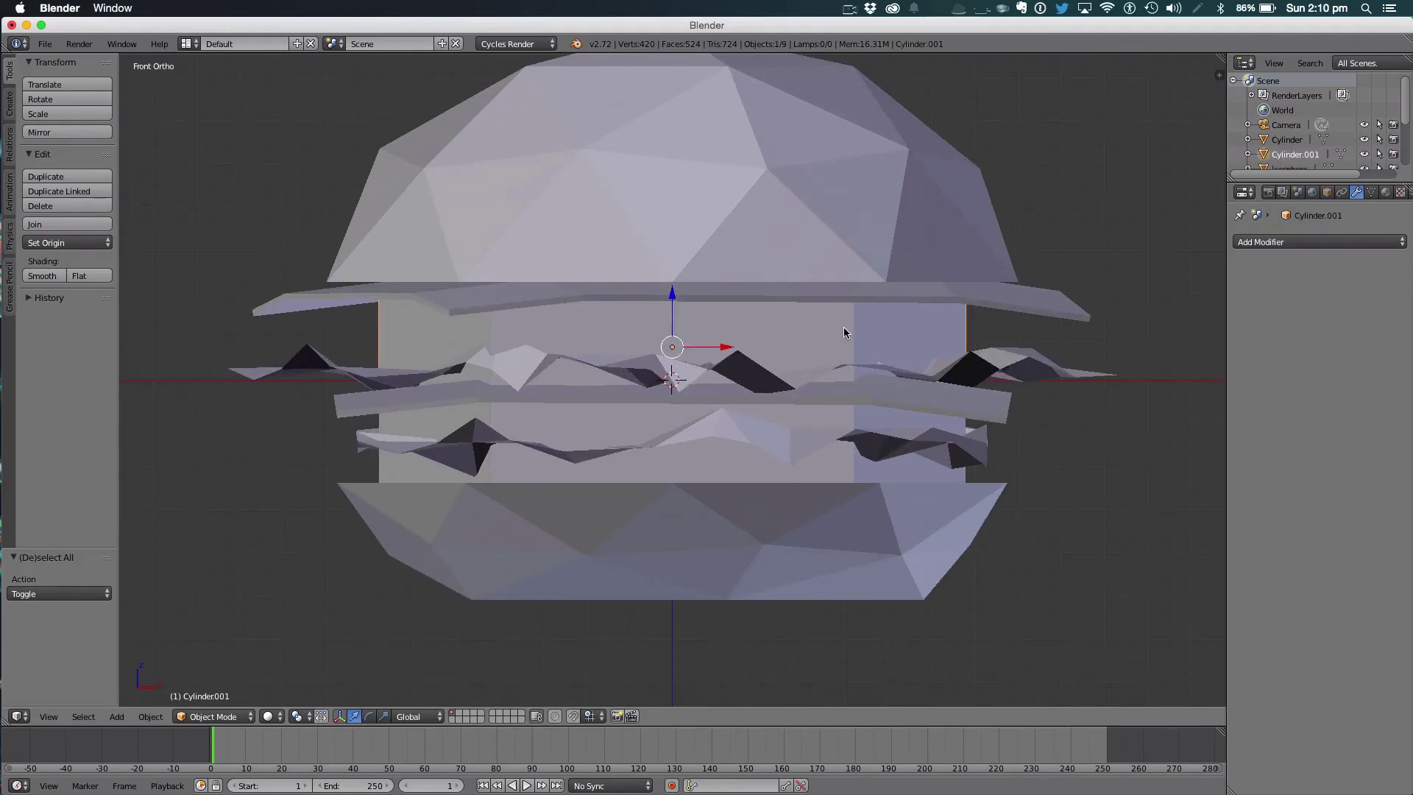
pyautogui.scroll(-5, 843, 333)
pyautogui.press('a')
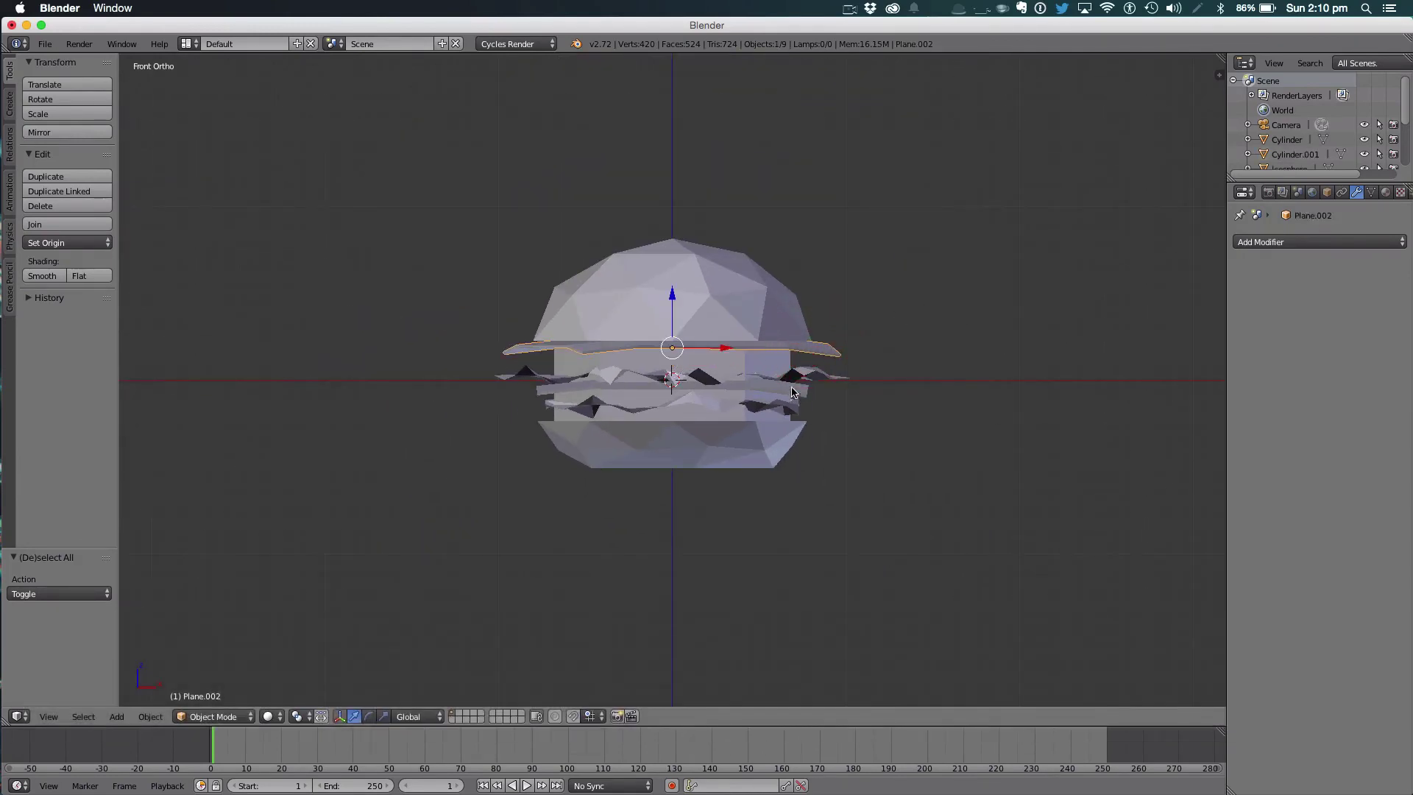
pyautogui.rightClick(807, 378)
pyautogui.press('a')
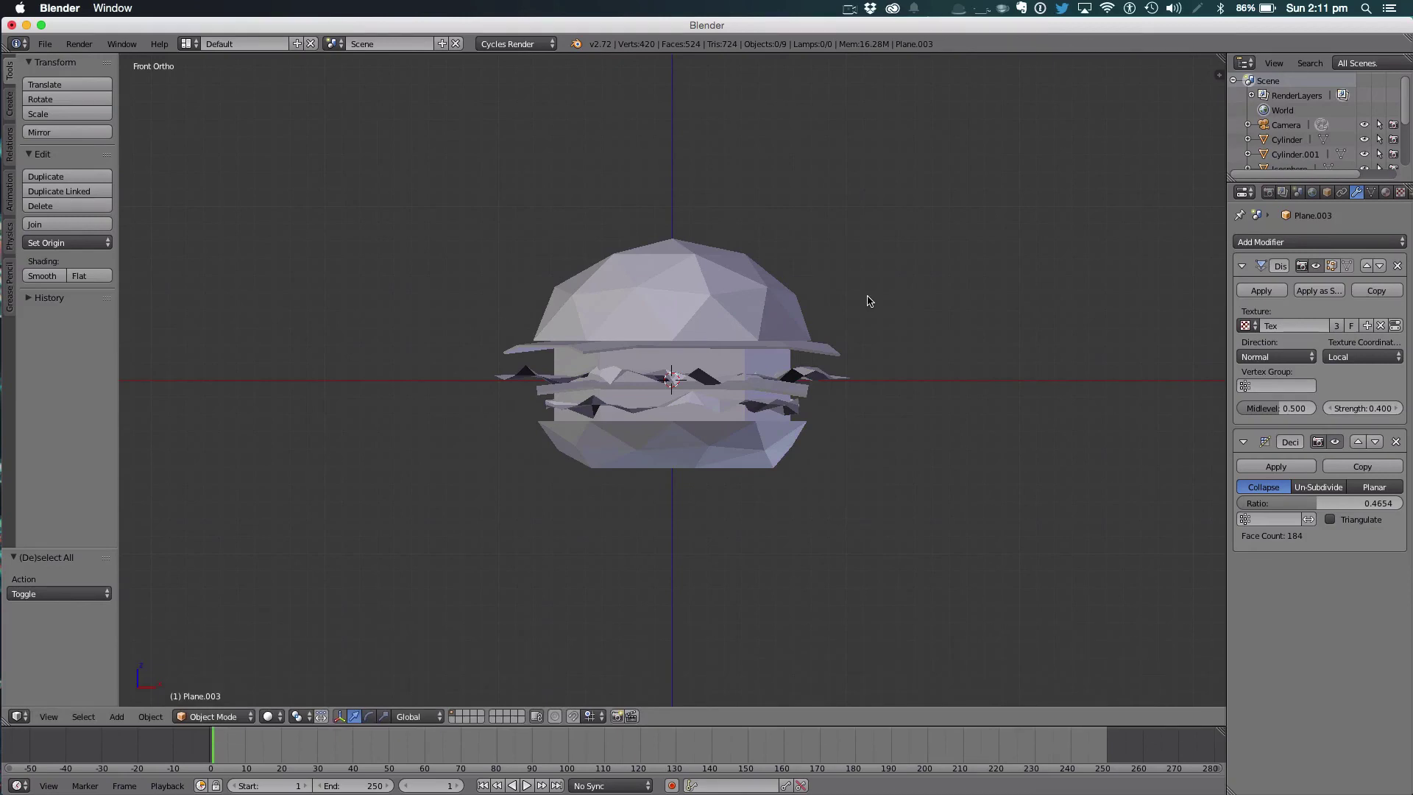
pyautogui.press('super+Tab')
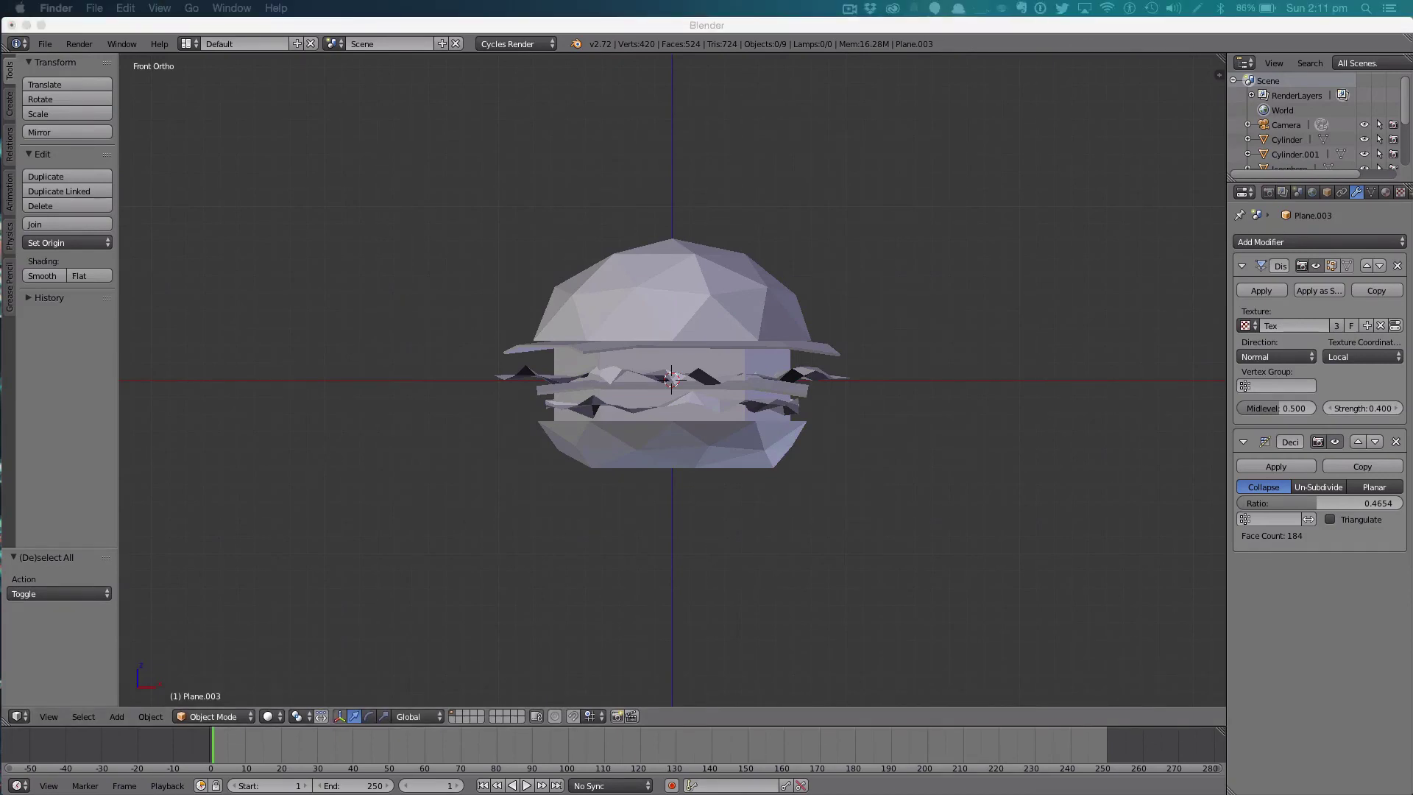
# Preview the reference render burger.png of the finished coloured double cheeseburger.
pyautogui.press('space')
pyautogui.press('space')
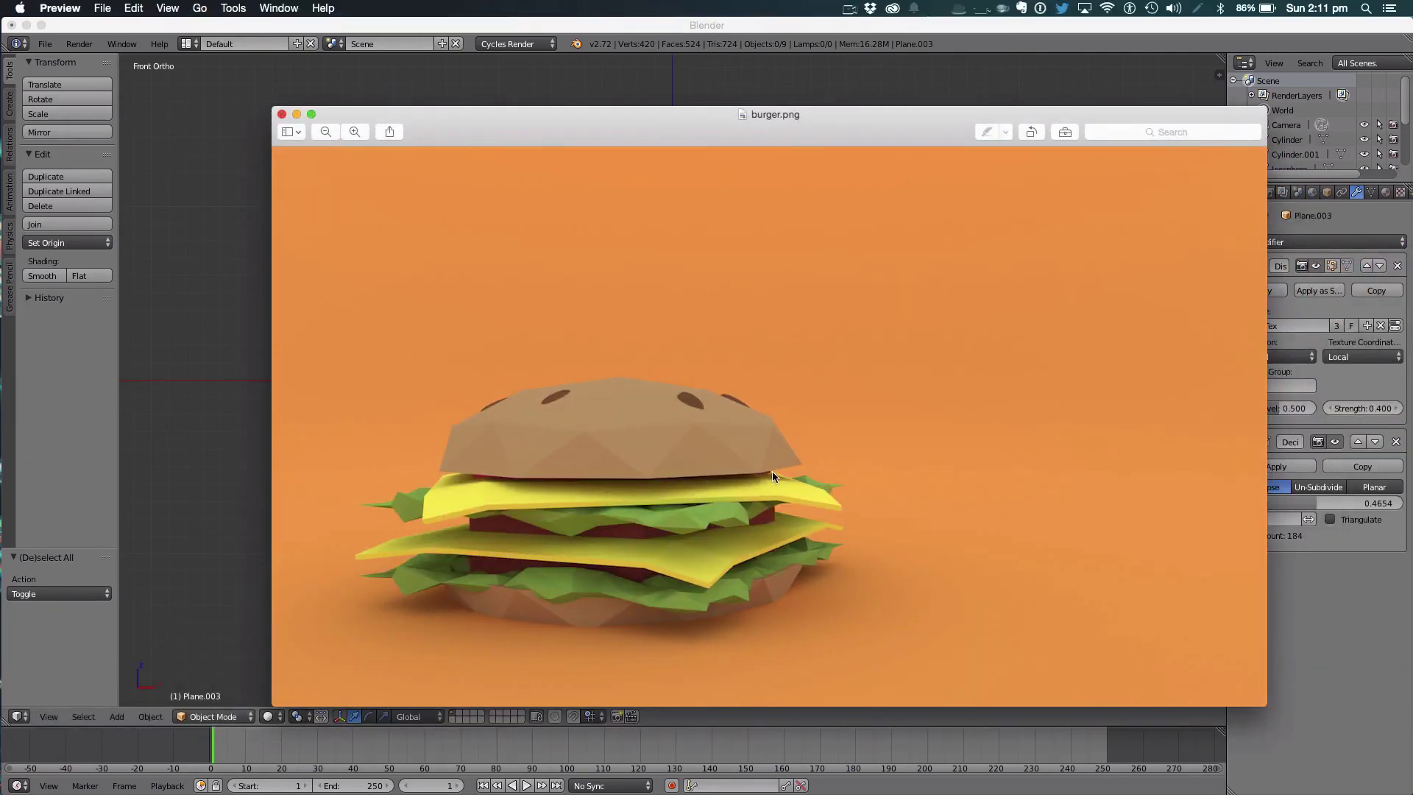
# Close the burger.png preview and zoom and orbit back onto the untextured burger model.
pyautogui.click(278, 114)
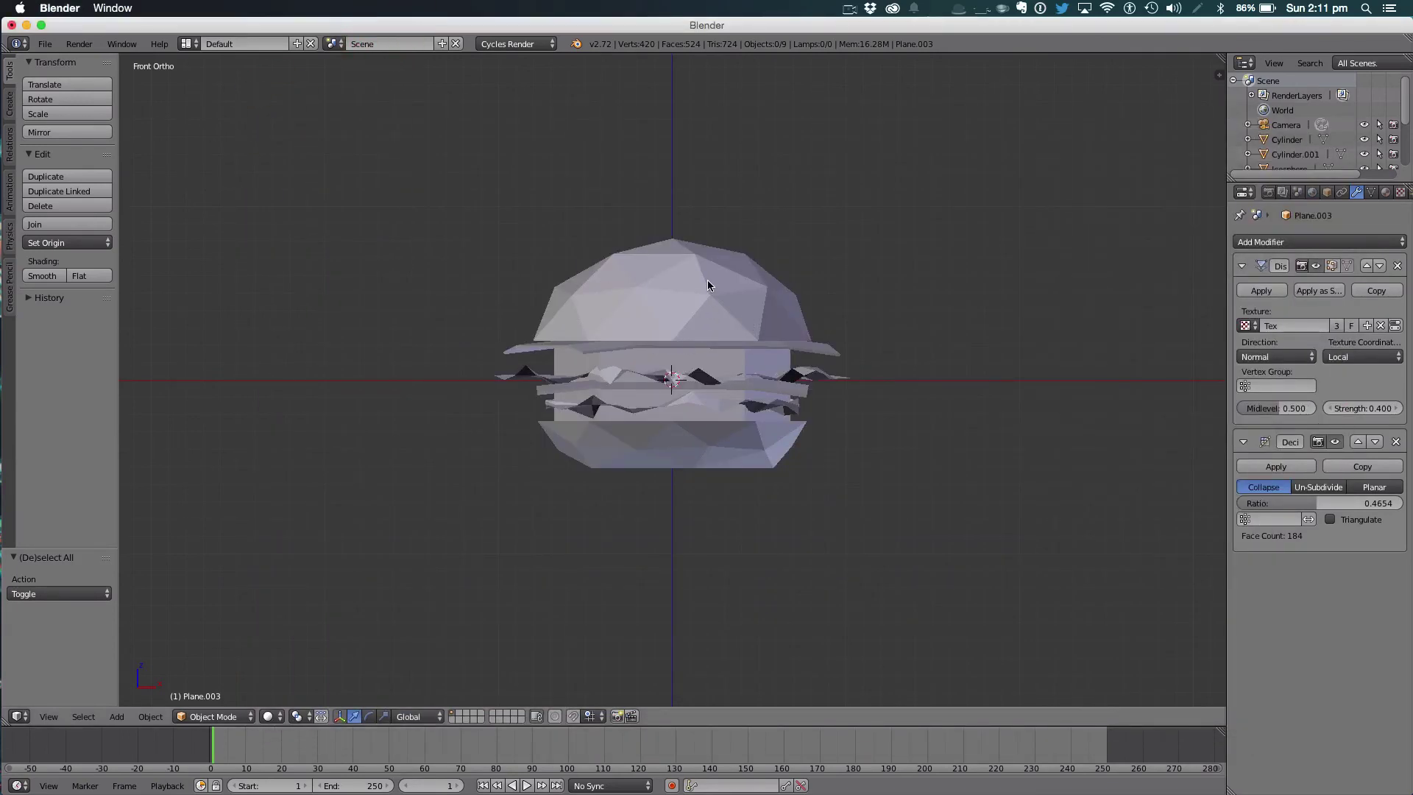
pyautogui.scroll(-5, 710, 284)
pyautogui.moveTo(709, 284); pyautogui.dragTo(533, 274, button='middle')
pyautogui.scroll(8, 531, 276)
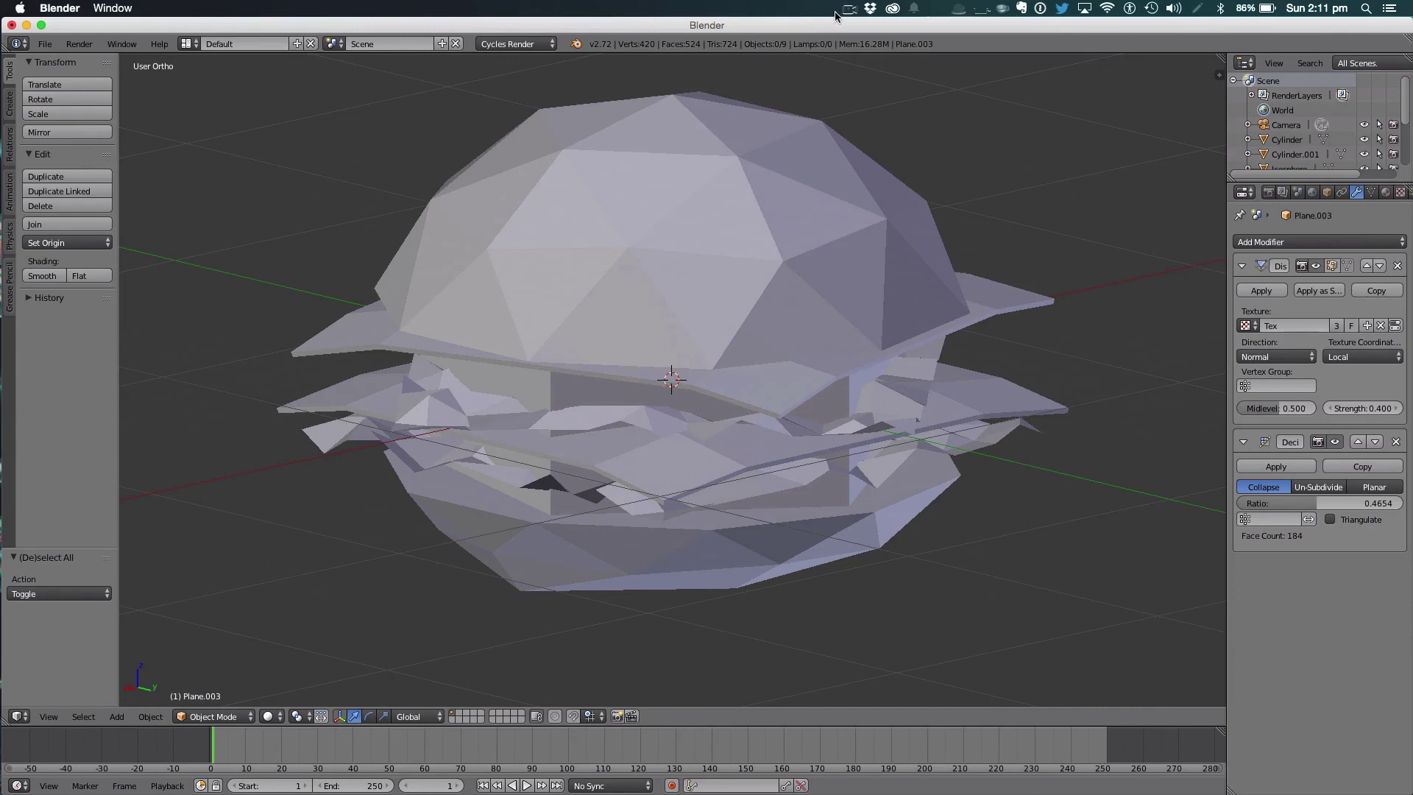